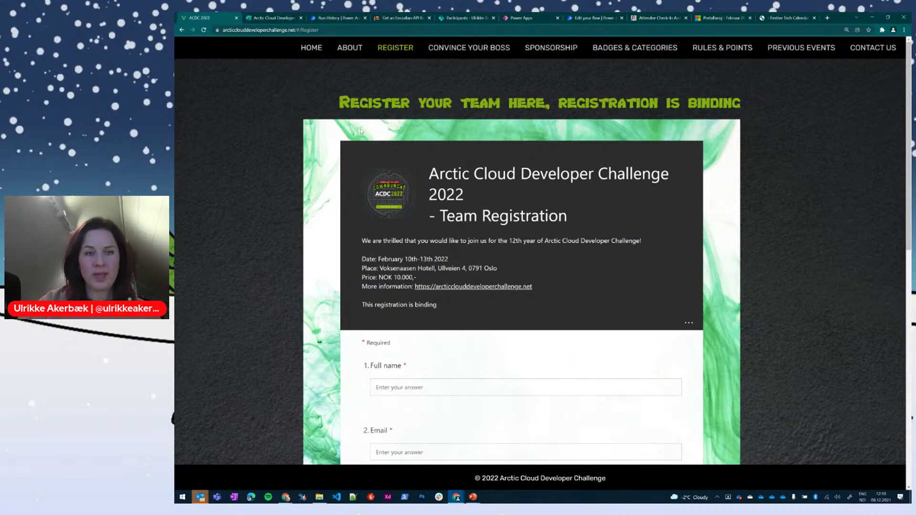
Step: Scroll the embedded registration form down to Submit, then open it in the Microsoft Forms designer
scroll(361, 133, down, 3)
scroll(361, 133, down, 1)
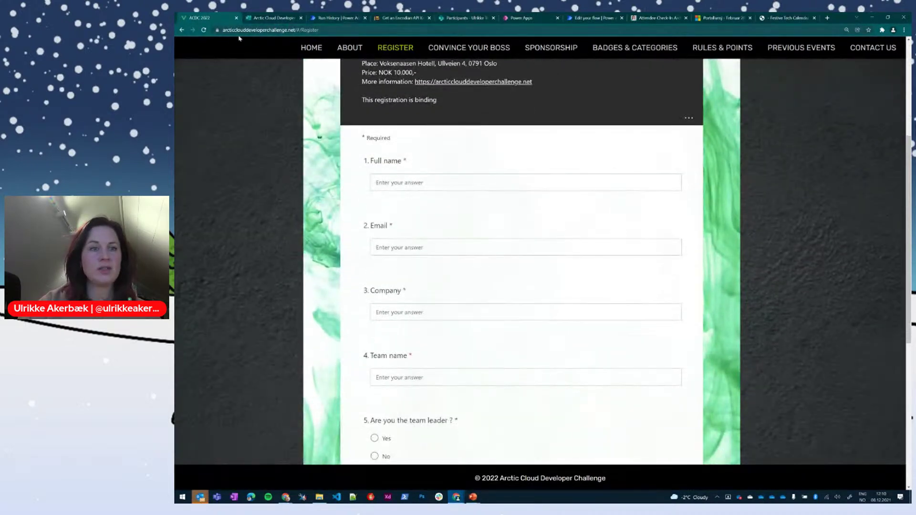
scroll(360, 226, down, 2)
scroll(360, 226, down, 3)
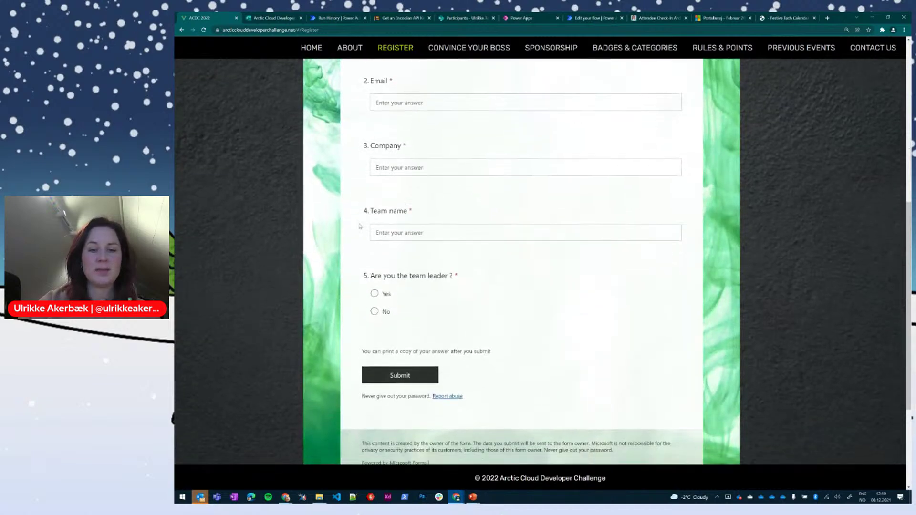
click(279, 18)
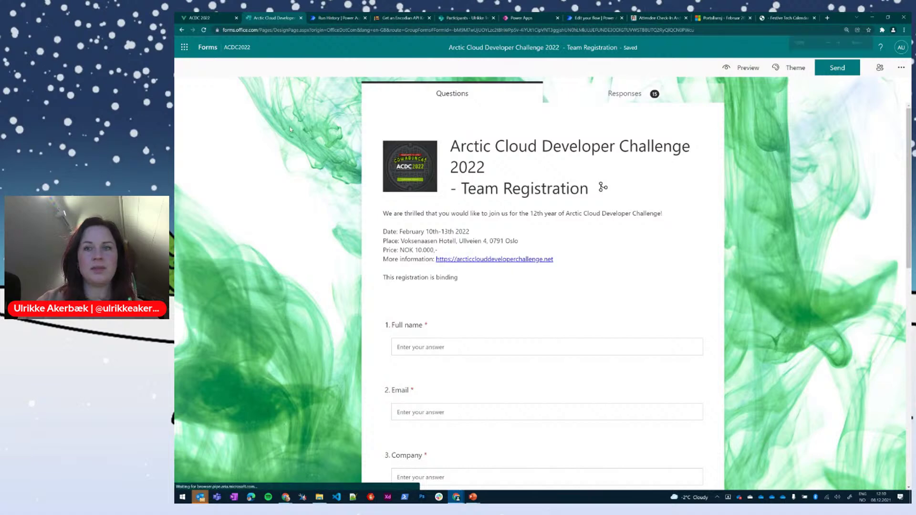
Step: Zoom the Forms designer in and glance at the Microsoft 365 apps list
key(ctrl+plus)
key(ctrl+plus)
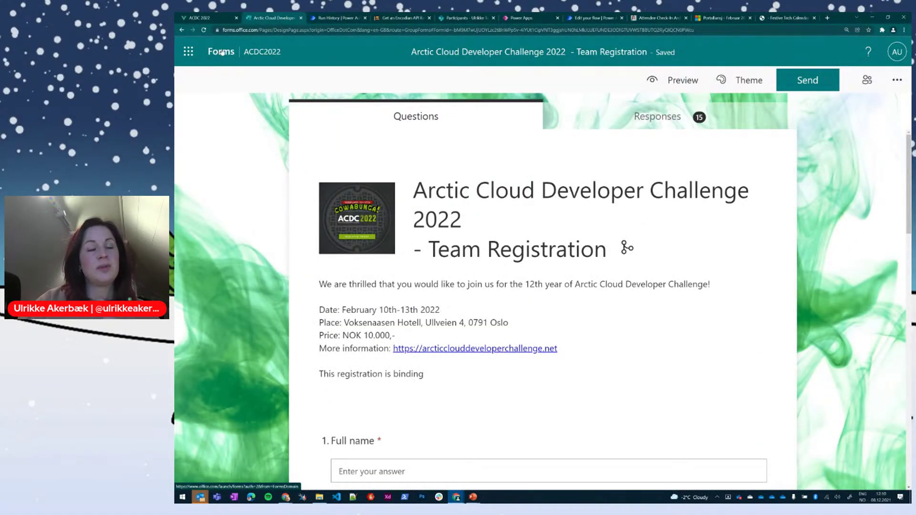
click(190, 51)
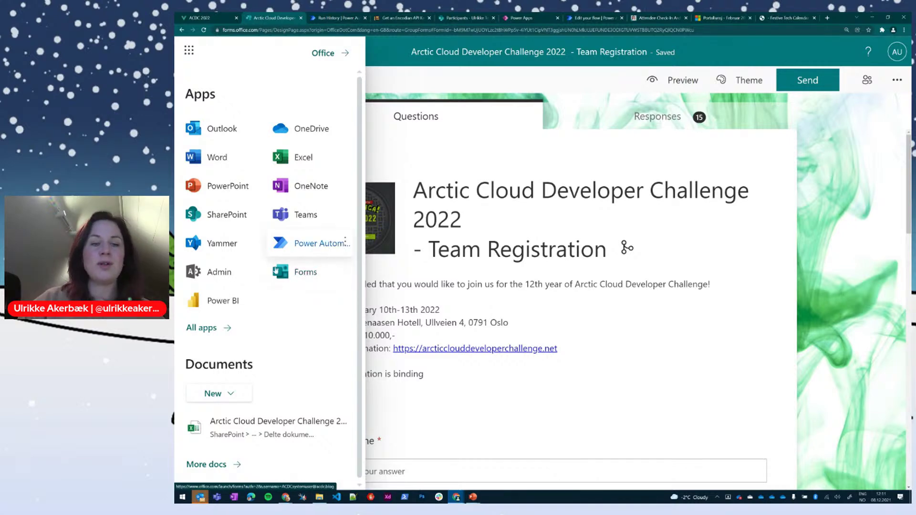
click(188, 50)
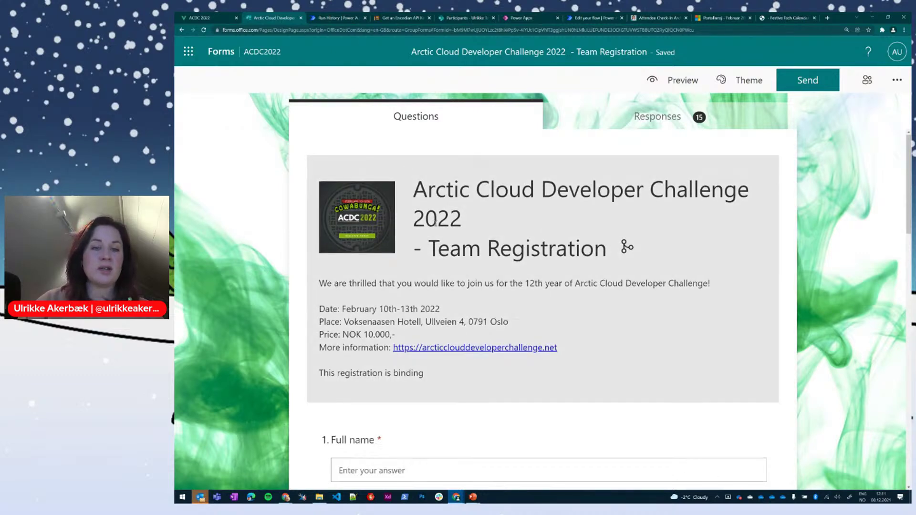
scroll(449, 203, down, 2)
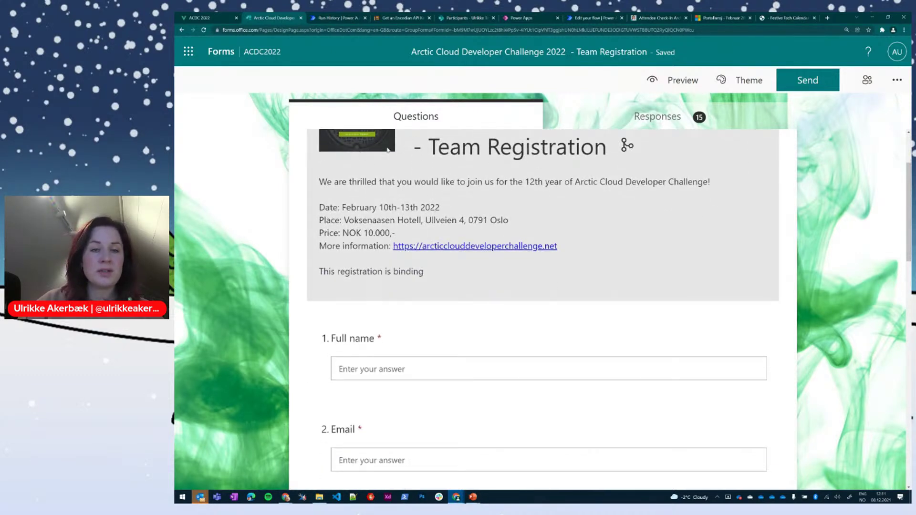
scroll(387, 149, up, 2)
scroll(436, 243, down, 3)
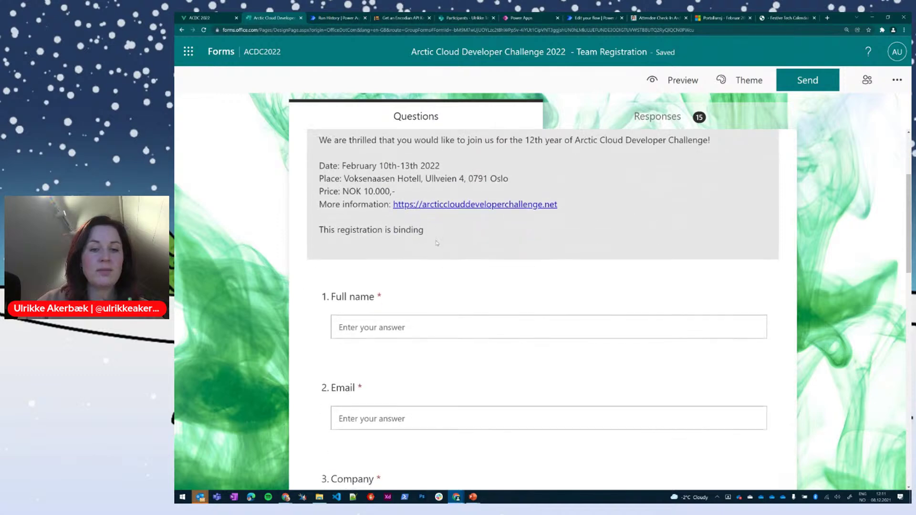
scroll(436, 243, down, 2)
Step: Inspect the Full name question, scroll through the remaining questions, and return to the ACDC 2022 tab
click(395, 224)
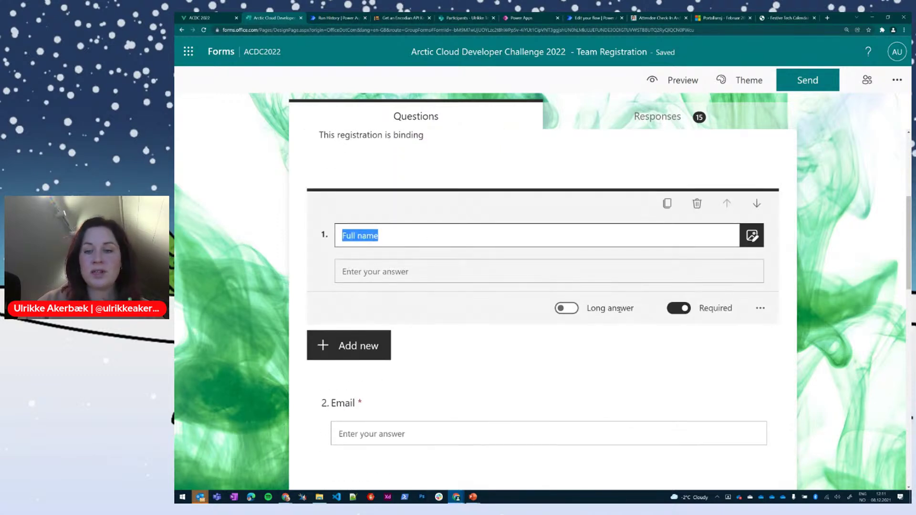
click(518, 358)
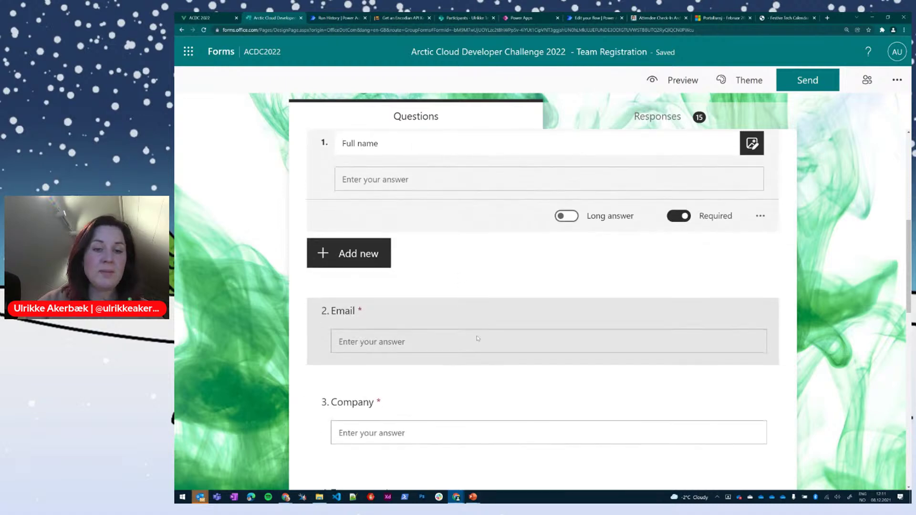
scroll(476, 339, down, 2)
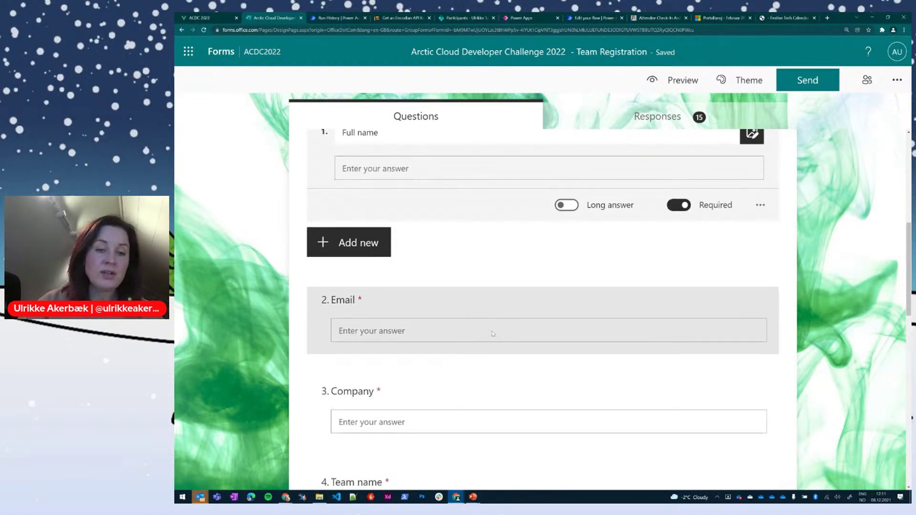
scroll(558, 292, down, 3)
scroll(512, 308, down, 3)
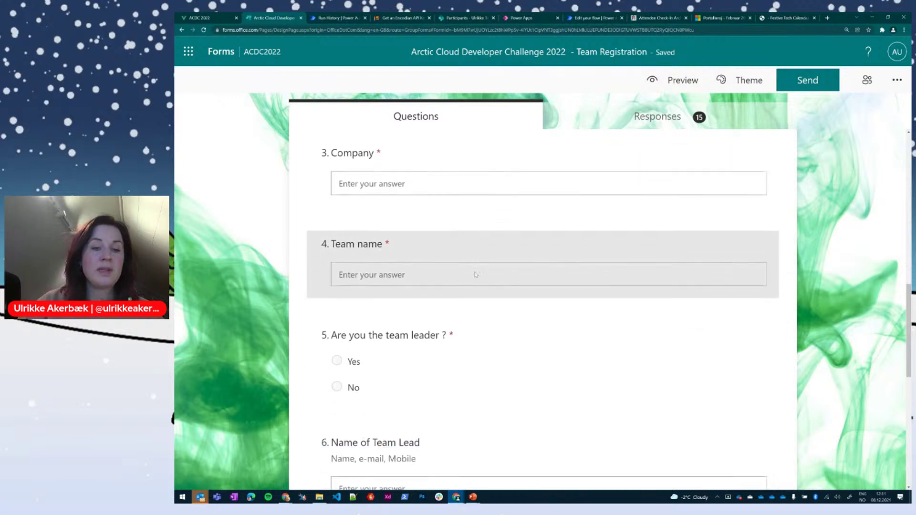
scroll(433, 347, down, 5)
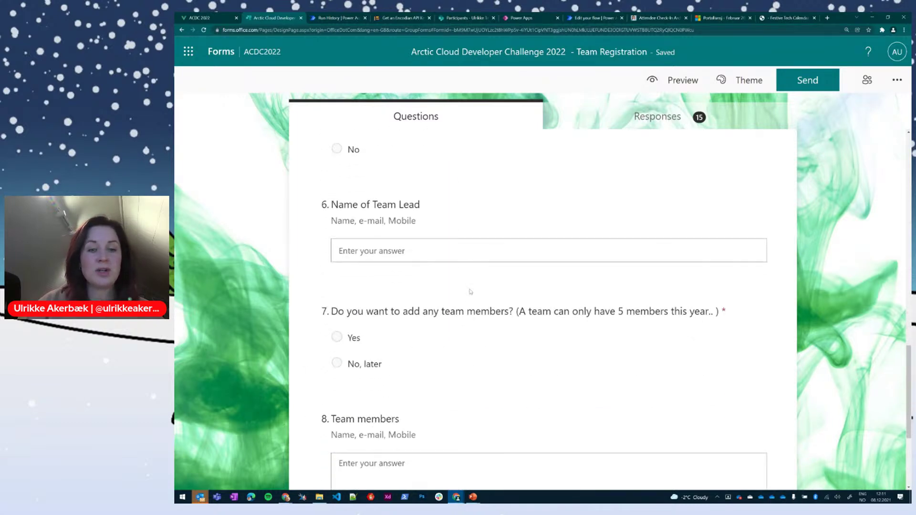
scroll(479, 306, up, 15)
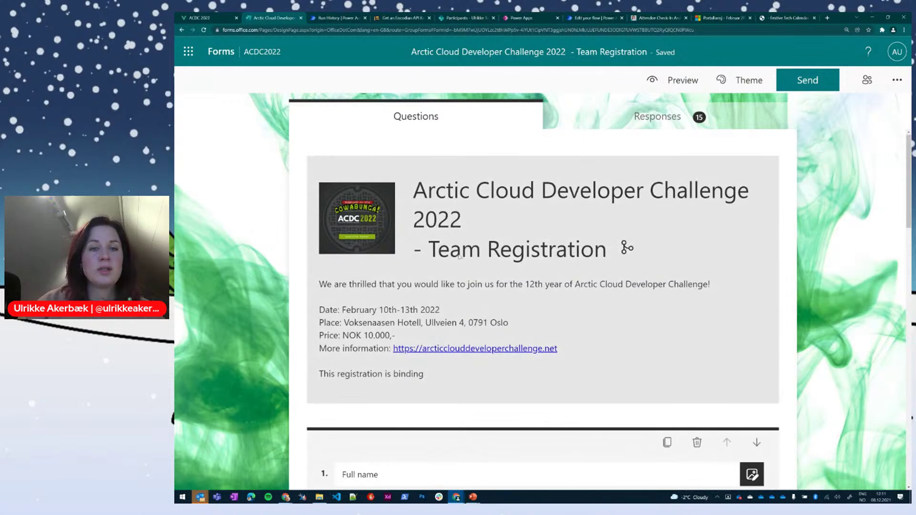
key(ctrl+1)
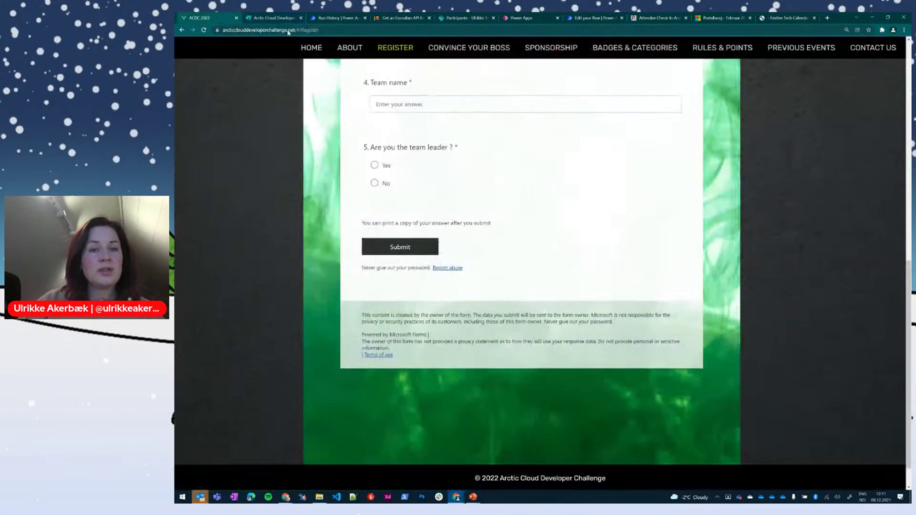
Step: Fill in the full name, email, Company 'ACDC' and team name answers
scroll(470, 246, up, 10)
scroll(435, 239, down, 5)
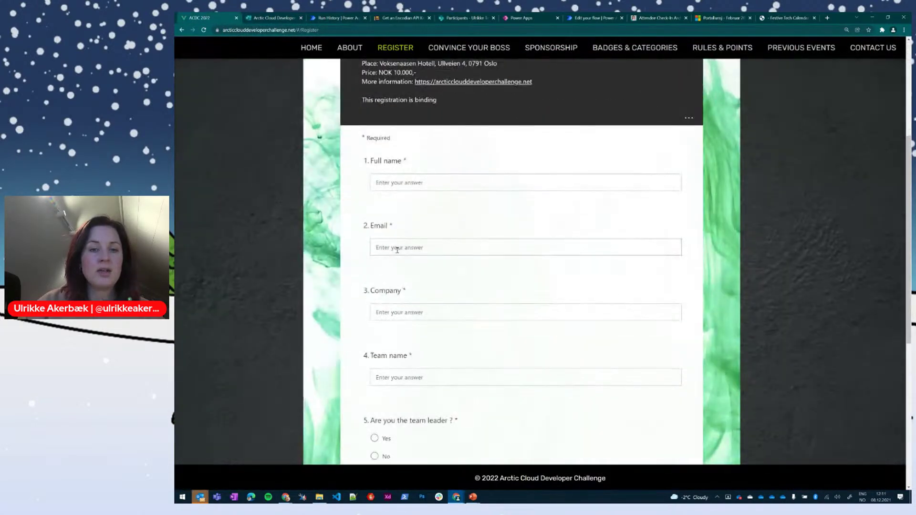
click(440, 180)
text(Fe)
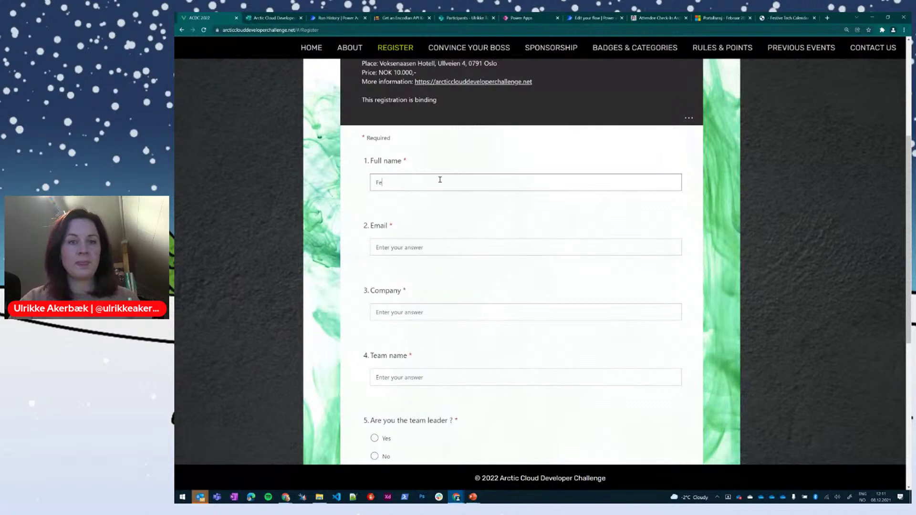
text(stive Tech Ca)
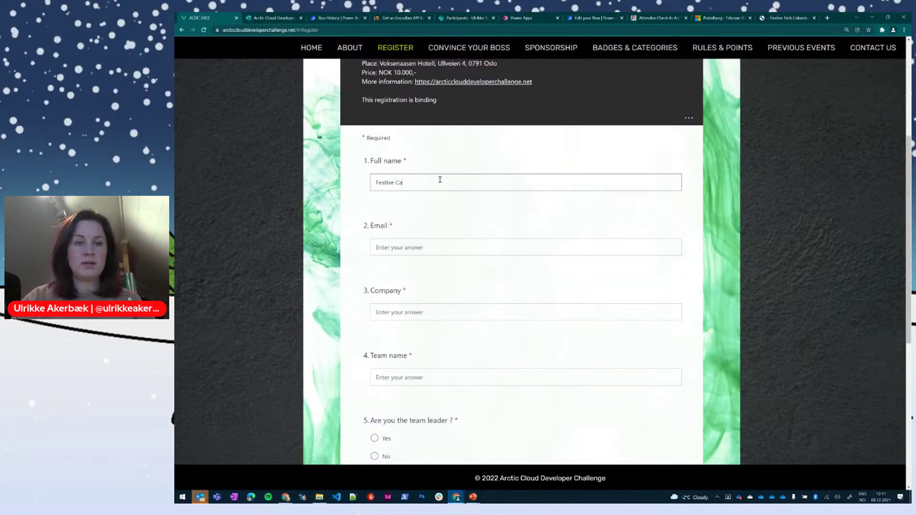
key(BackSpace)
text(Tech Ca)
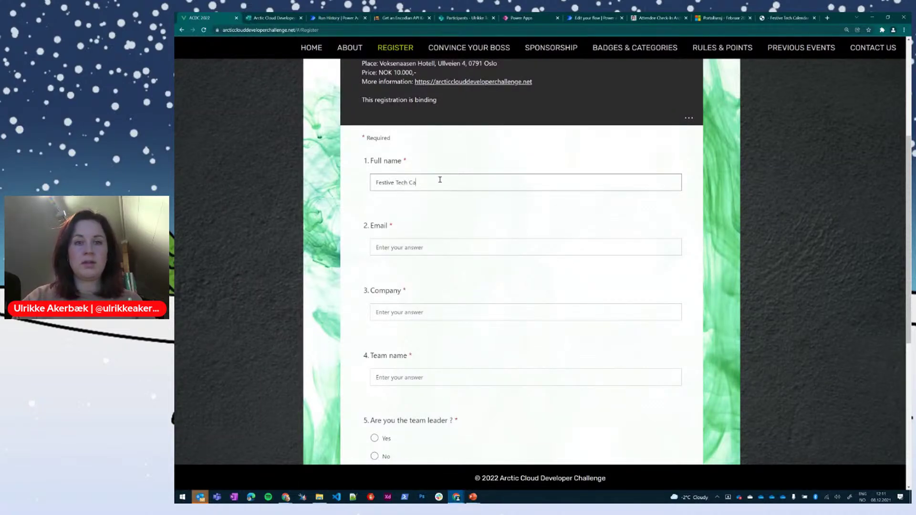
text(lendar)
key(Tab)
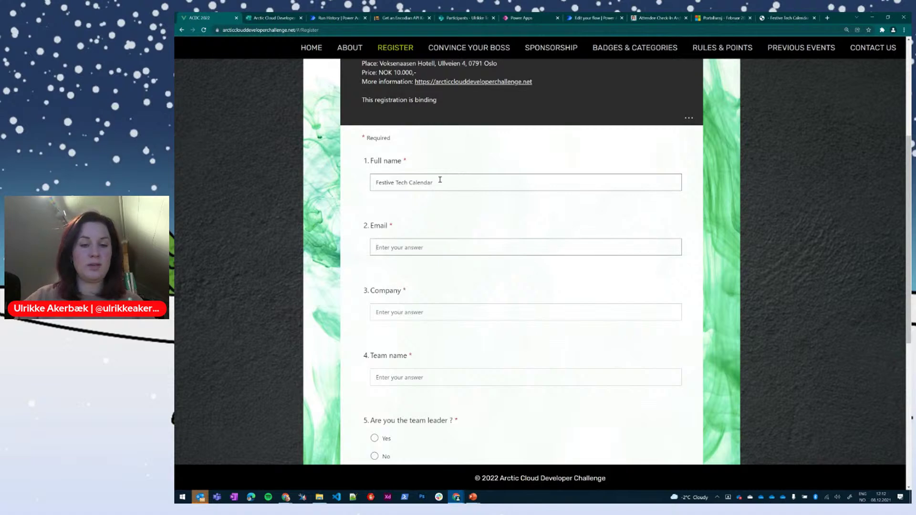
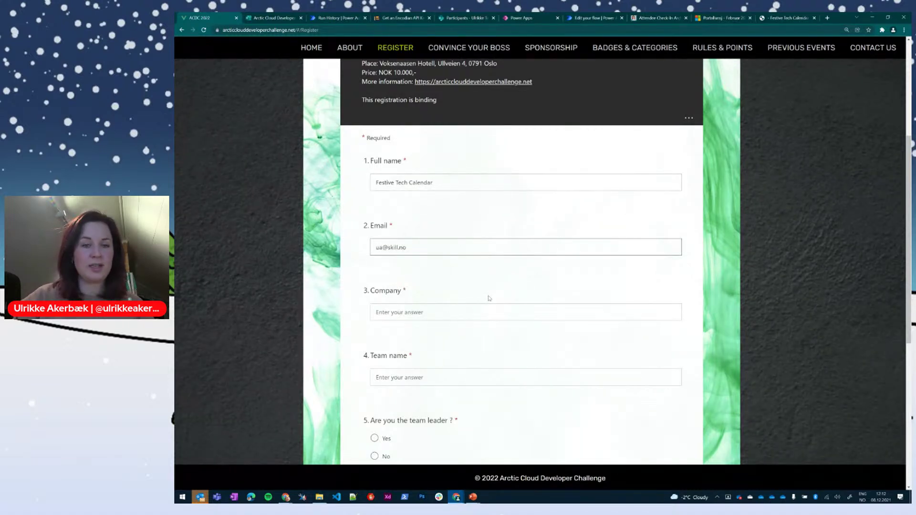
click(485, 310)
text(ACDC)
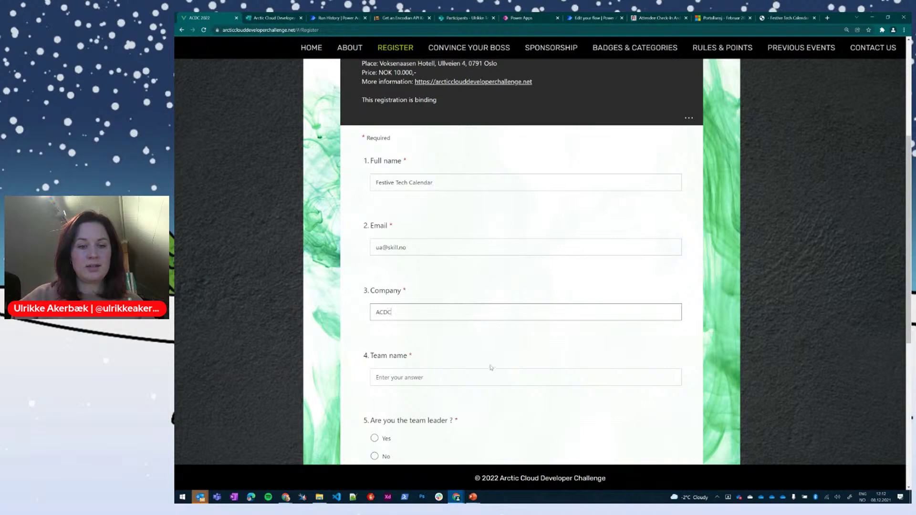
click(481, 378)
text(DCDC)
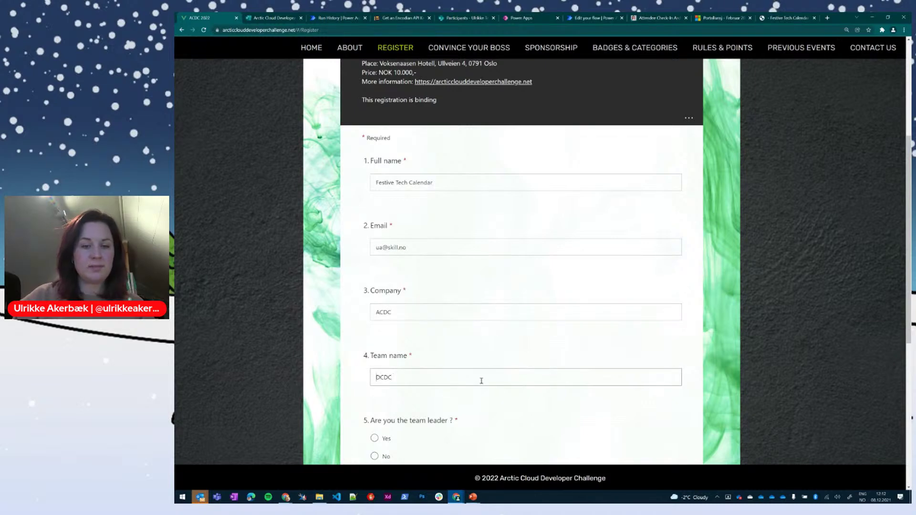
key(ctrl+a)
text(ACDC)
Step: Answer No to being team leader and 'No, later' to adding team members, then submit
scroll(481, 381, down, 1)
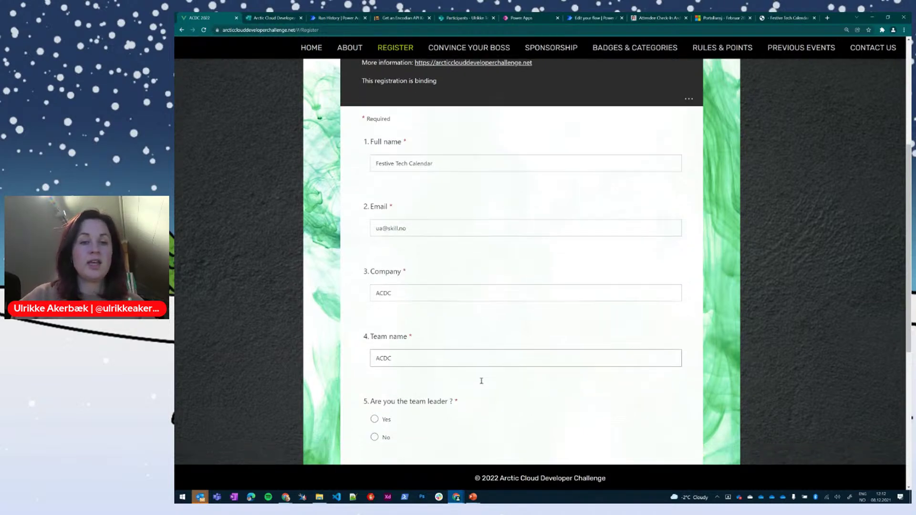
scroll(491, 362, down, 2)
scroll(544, 319, down, 2)
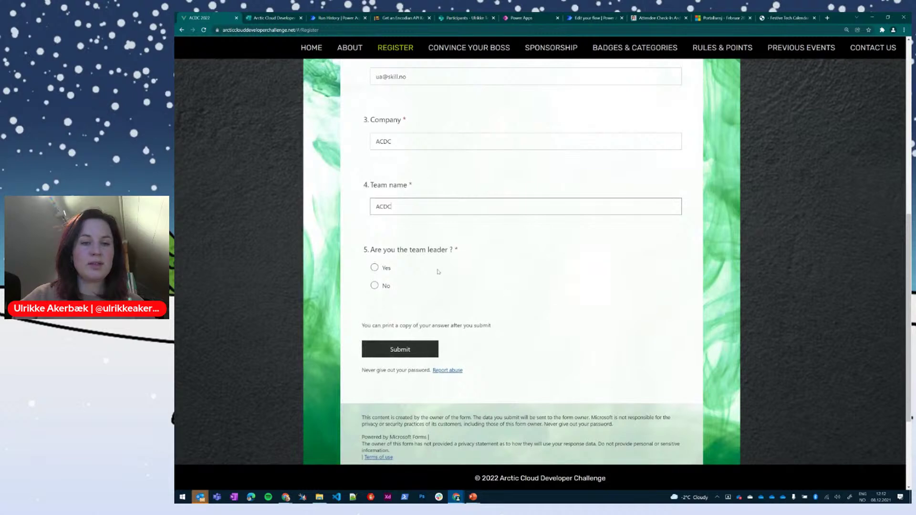
click(374, 285)
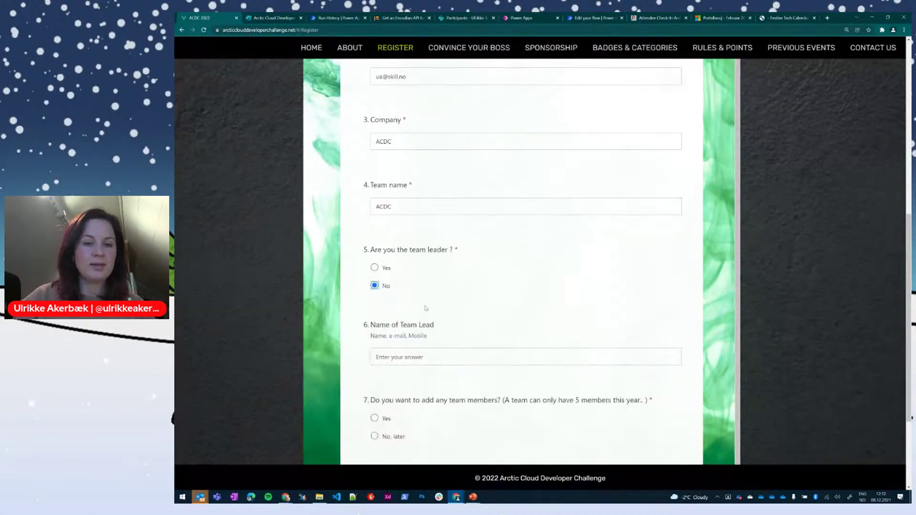
scroll(463, 396, down, 3)
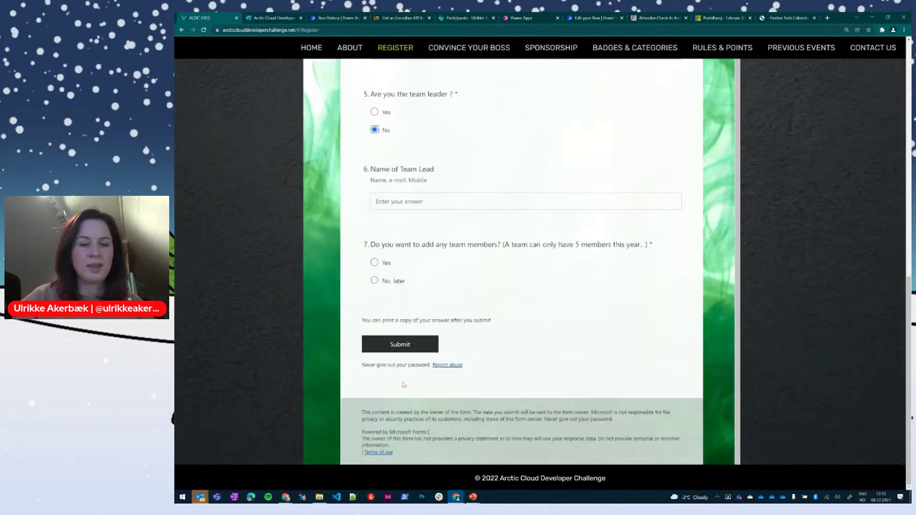
click(406, 345)
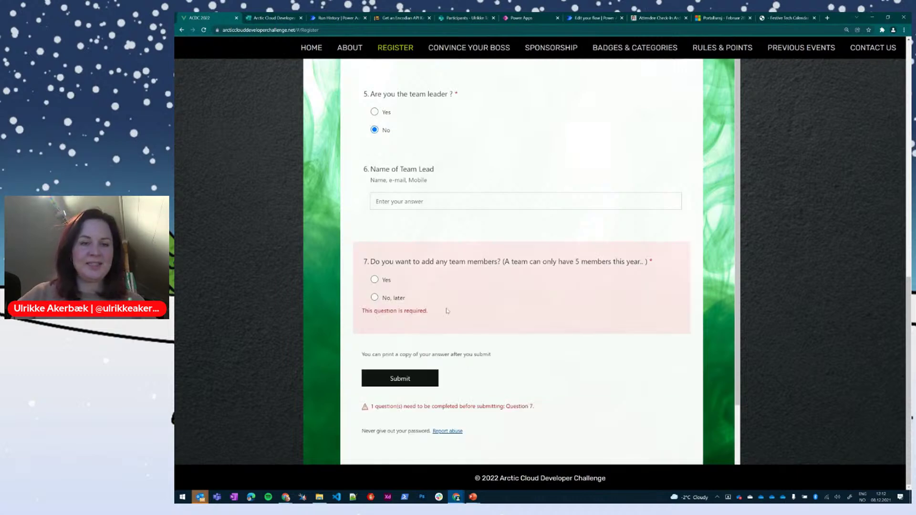
click(395, 298)
click(402, 424)
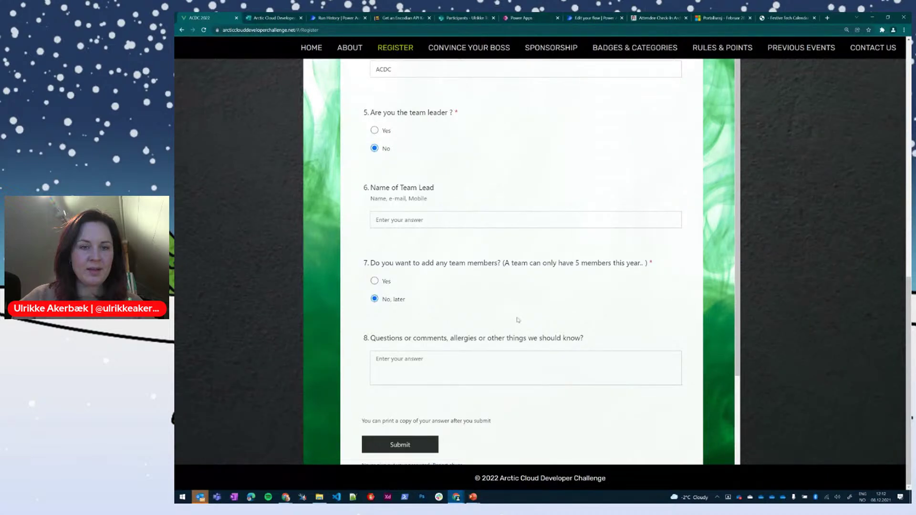
Step: Enter the team lead's name and the comment 'Hei', then submit the registration
scroll(520, 305, up, 10)
scroll(515, 329, down, 8)
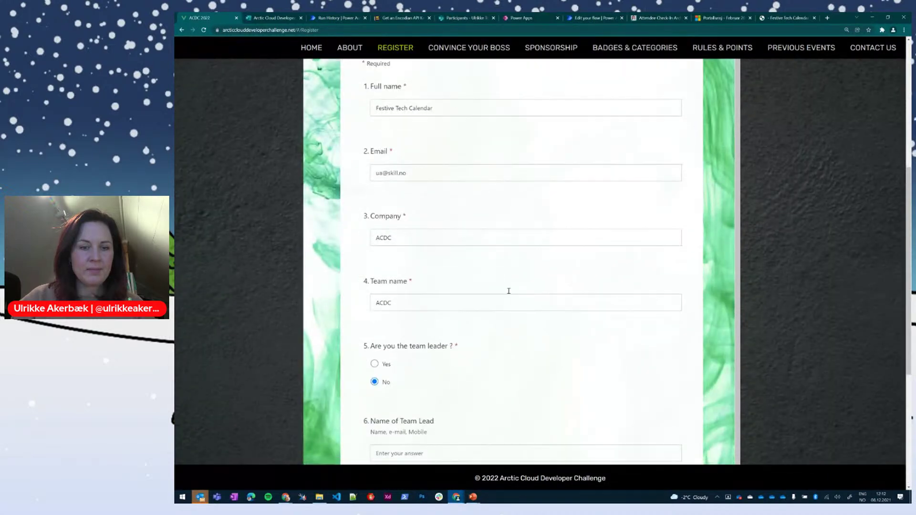
click(431, 362)
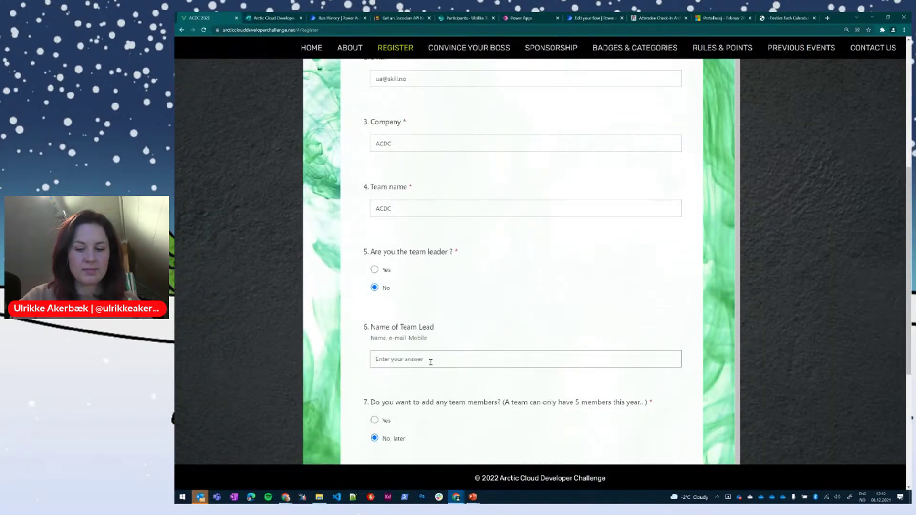
text(Ulrikke)
scroll(448, 374, down, 4)
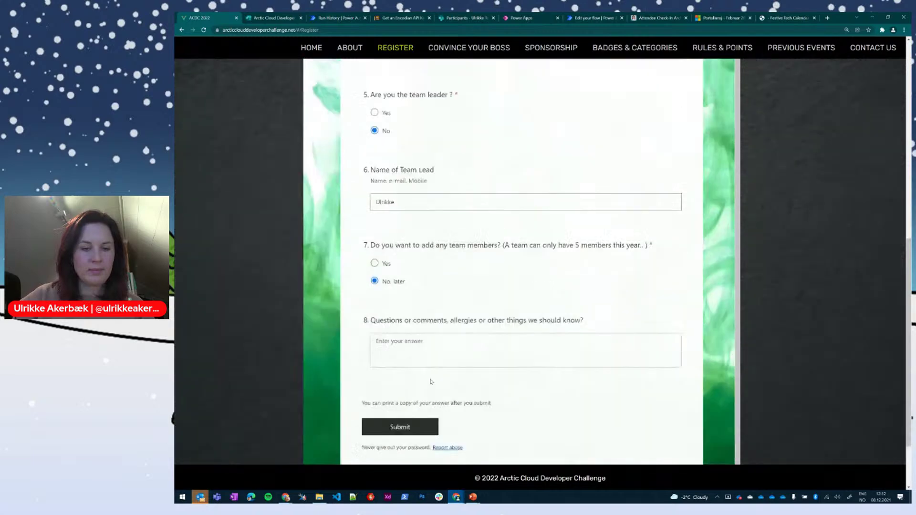
click(411, 301)
text(Hei)
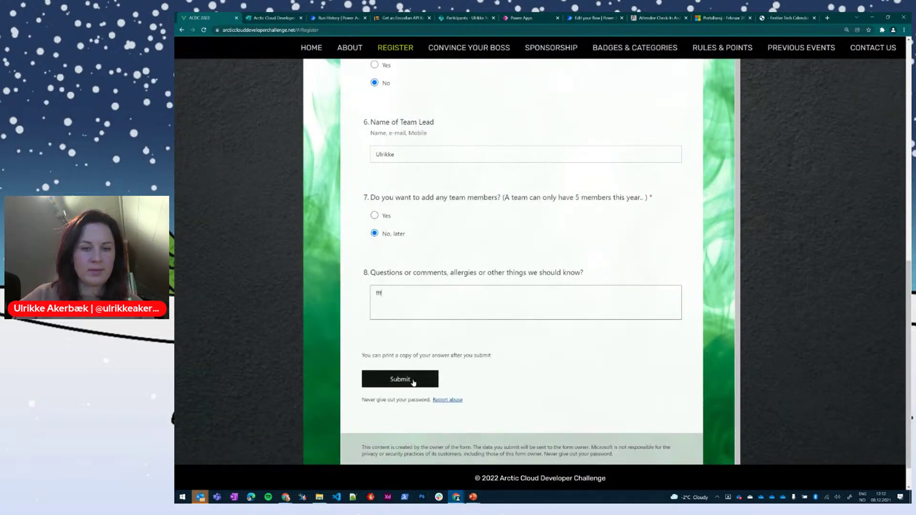
click(416, 379)
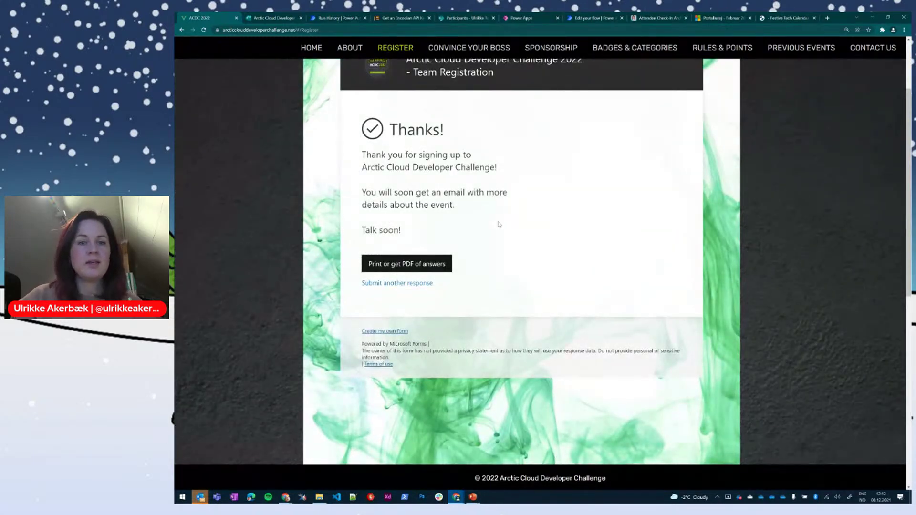
scroll(500, 224, up, 2)
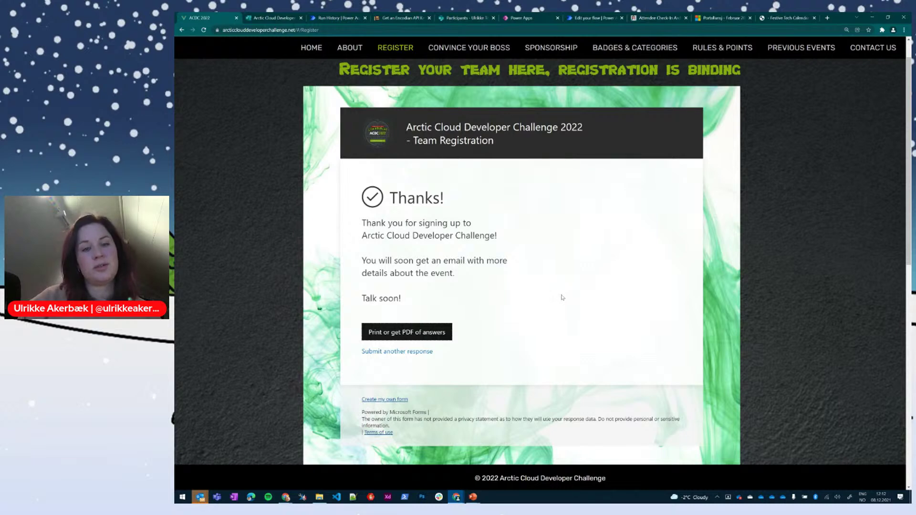
click(324, 19)
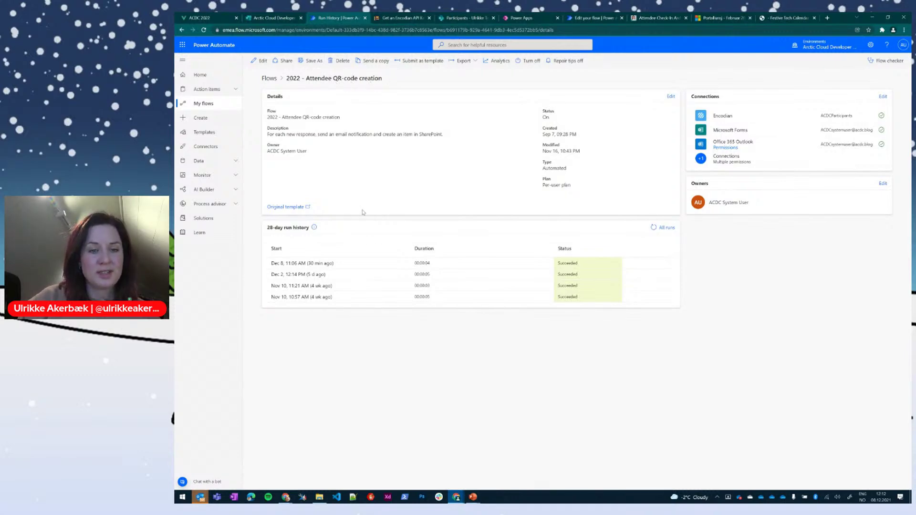
Step: Refresh the 28-day run history, open the newest run and expand its trigger to see the Form Id
click(654, 227)
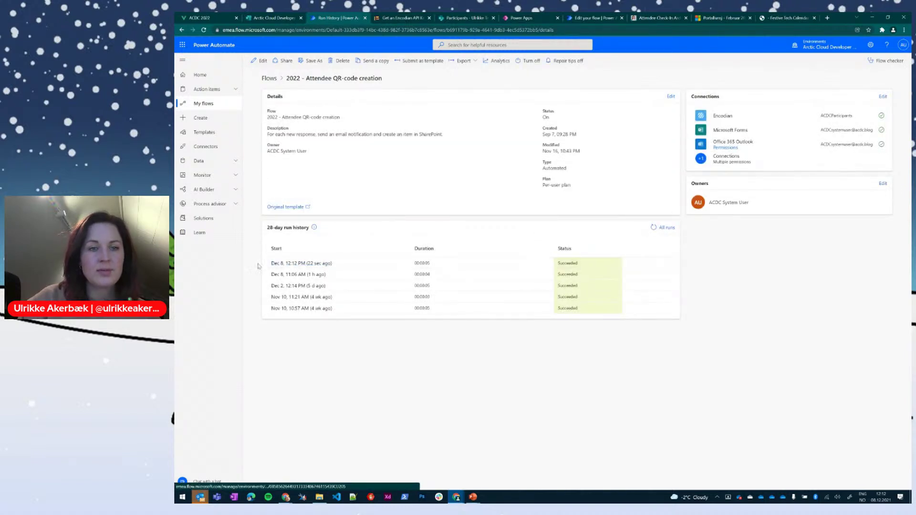
click(319, 264)
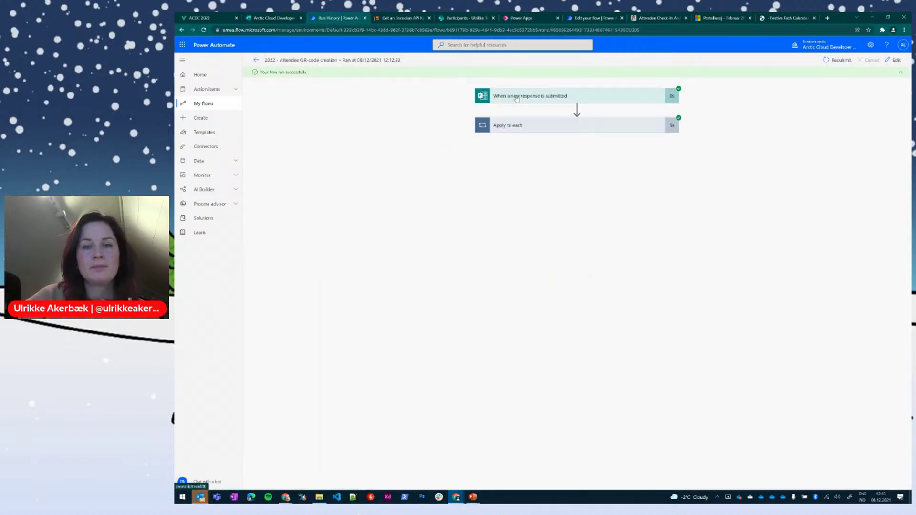
click(516, 98)
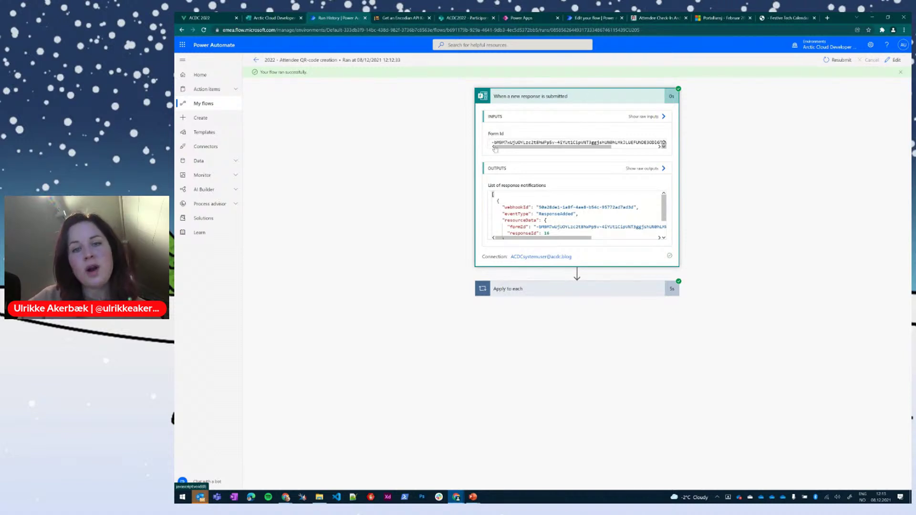
drag(507, 147, 464, 172)
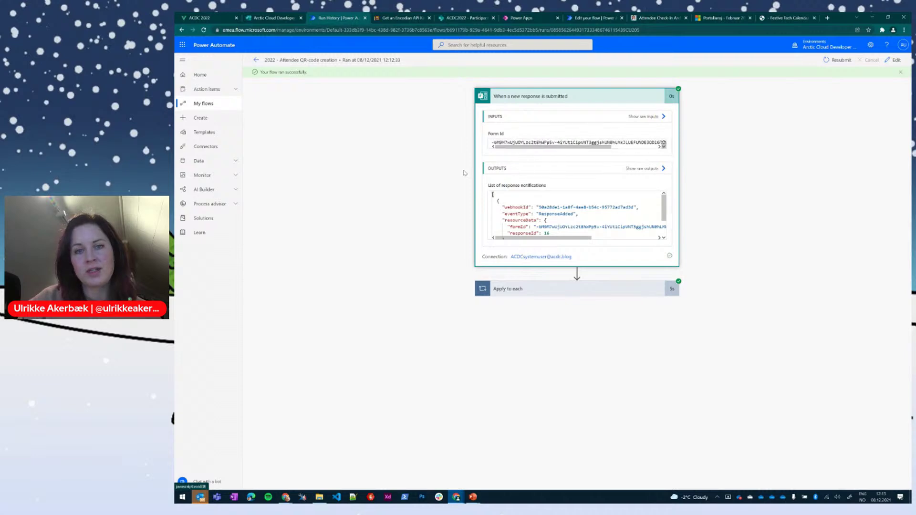
click(271, 17)
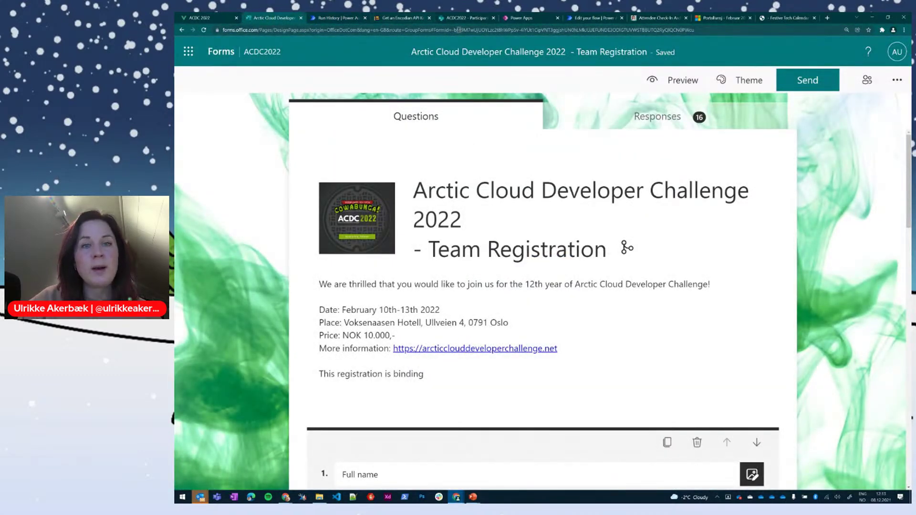
Step: Select the form ID after FormId= in the Forms web address to compare with the run
click(456, 30)
click(289, 30)
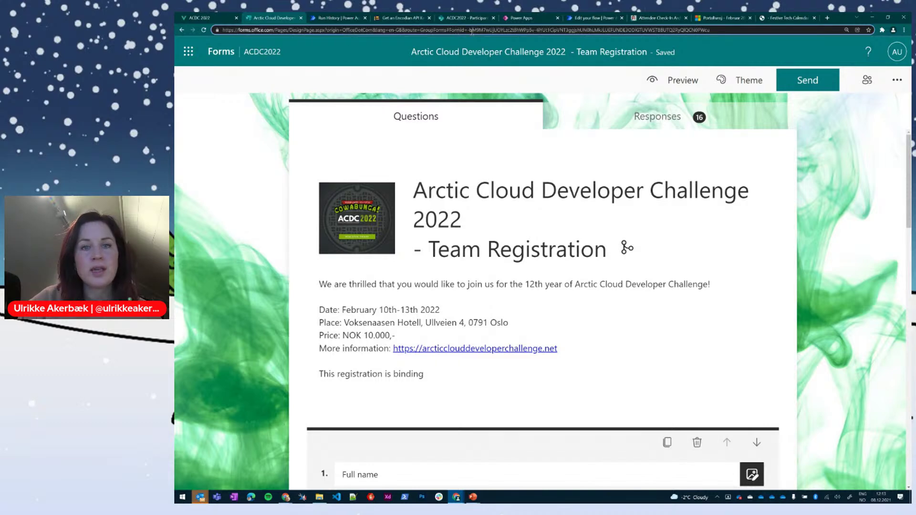
drag(471, 30, 714, 37)
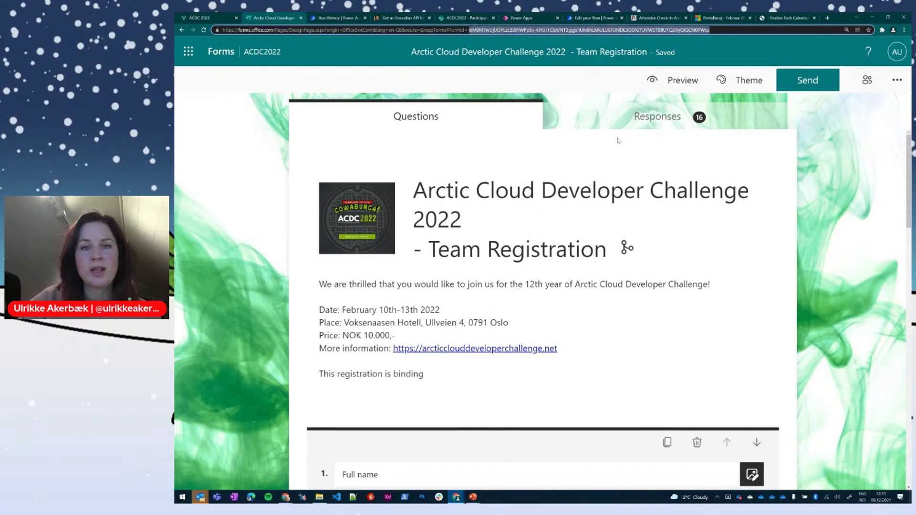
click(350, 19)
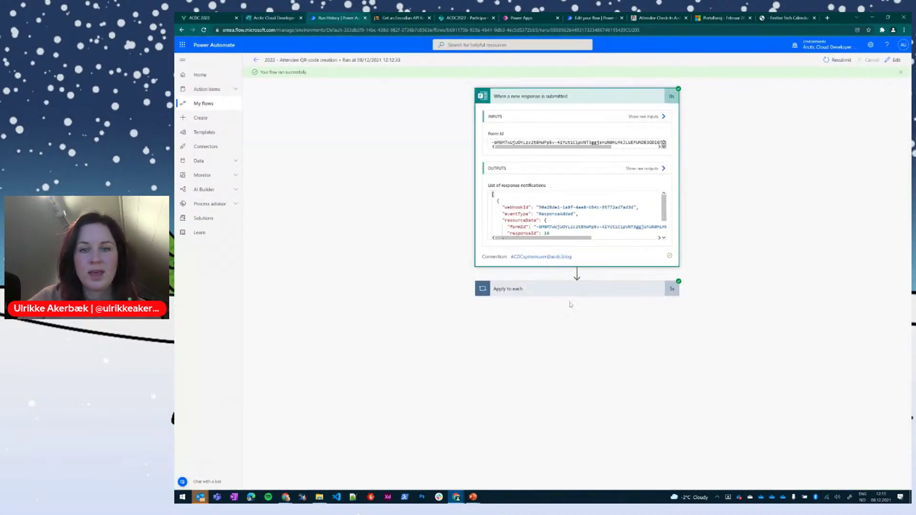
Step: Expand Apply to each and view Get response details' raw outputs and inputs
scroll(556, 223, down, 1)
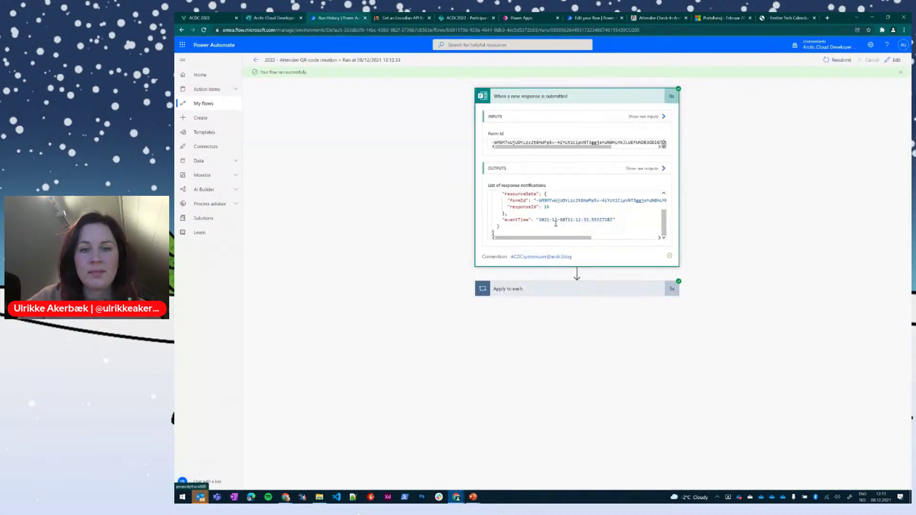
click(528, 287)
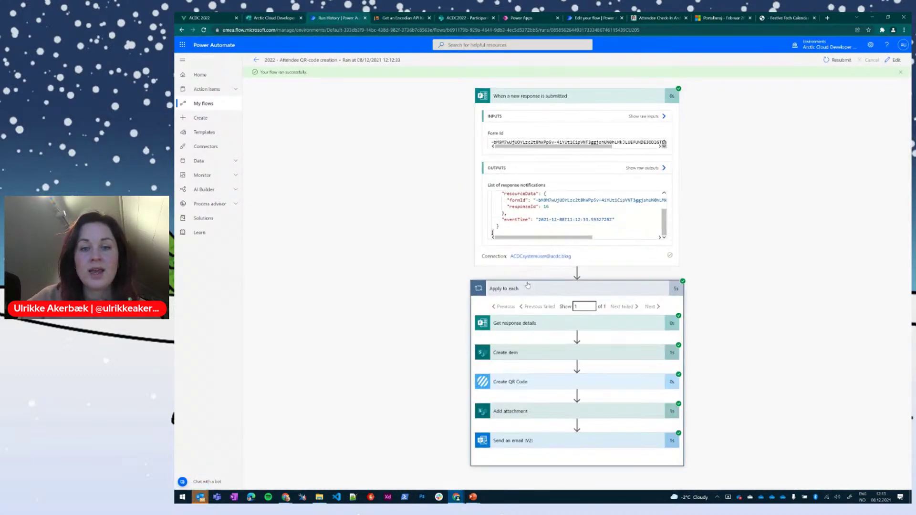
click(553, 324)
scroll(546, 229, down, 4)
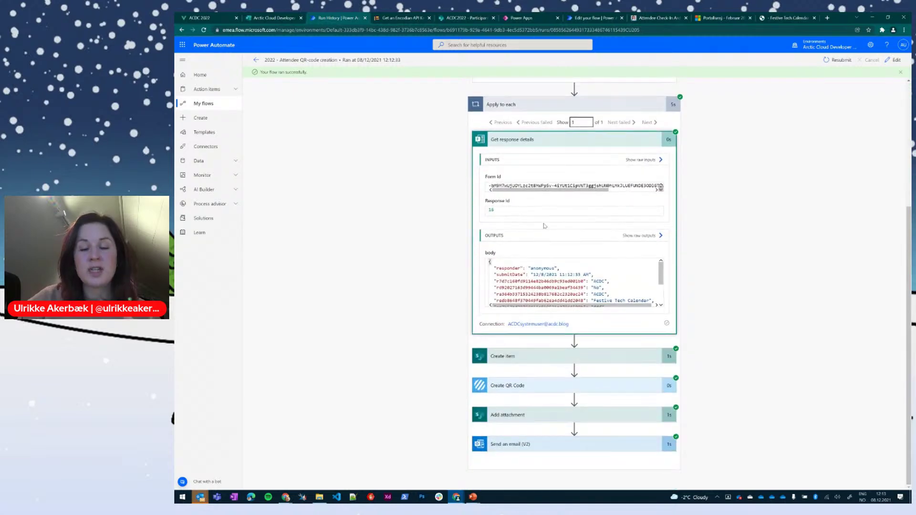
scroll(556, 270, down, 3)
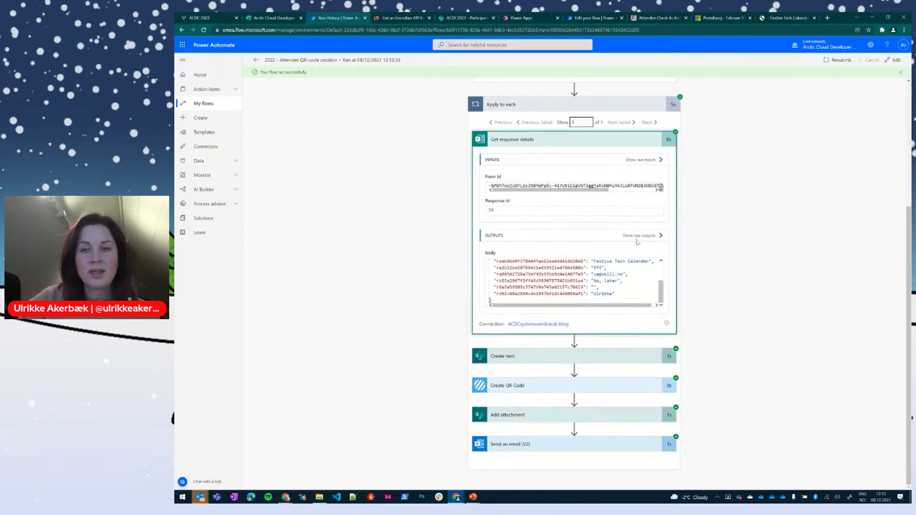
click(642, 236)
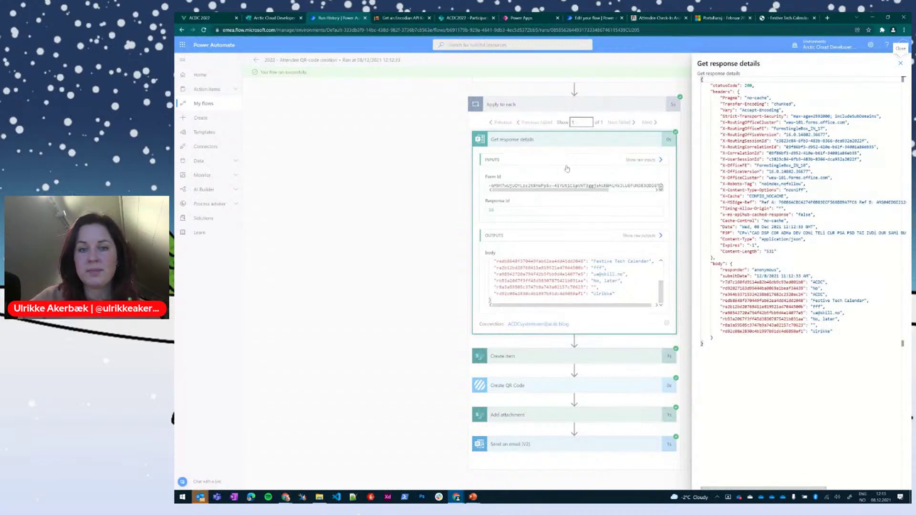
click(660, 160)
click(645, 160)
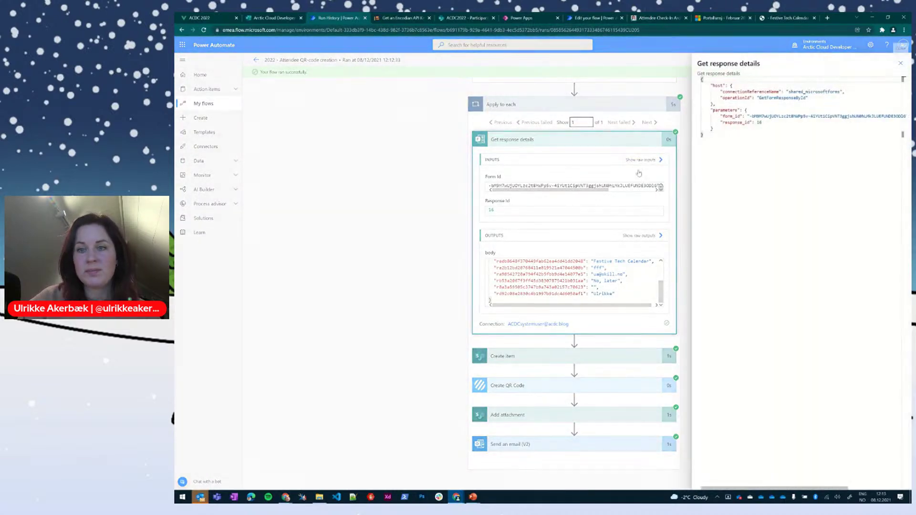
click(531, 355)
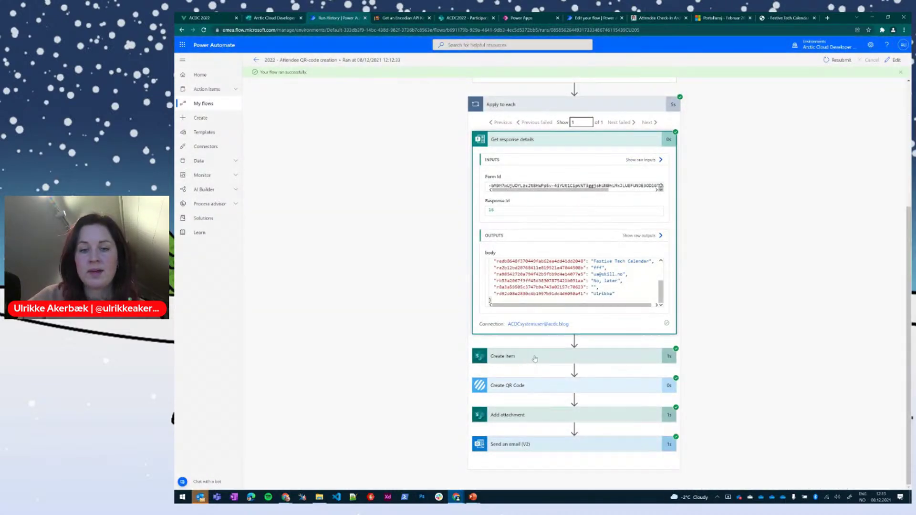
Step: Expand the Create item, Create QR Code, Add attachment and Send an email (V2) run results
click(529, 357)
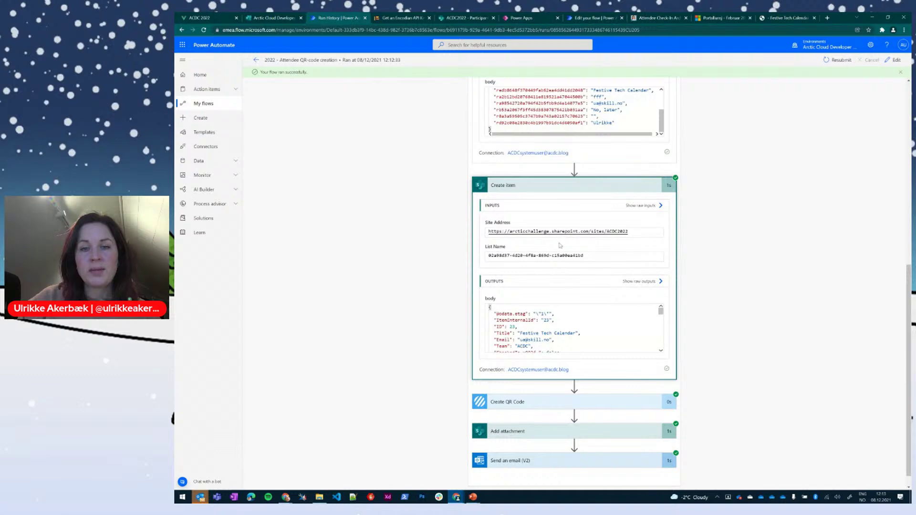
scroll(561, 245, down, 1)
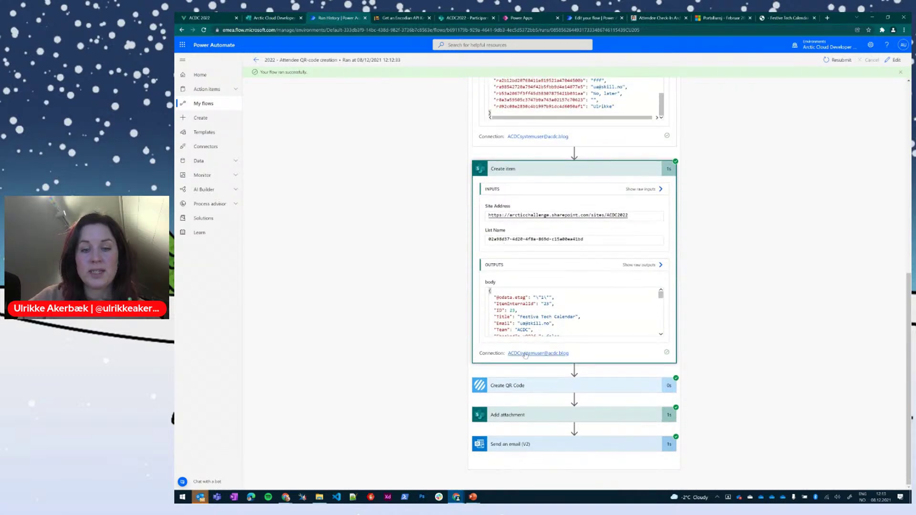
scroll(548, 309, down, 5)
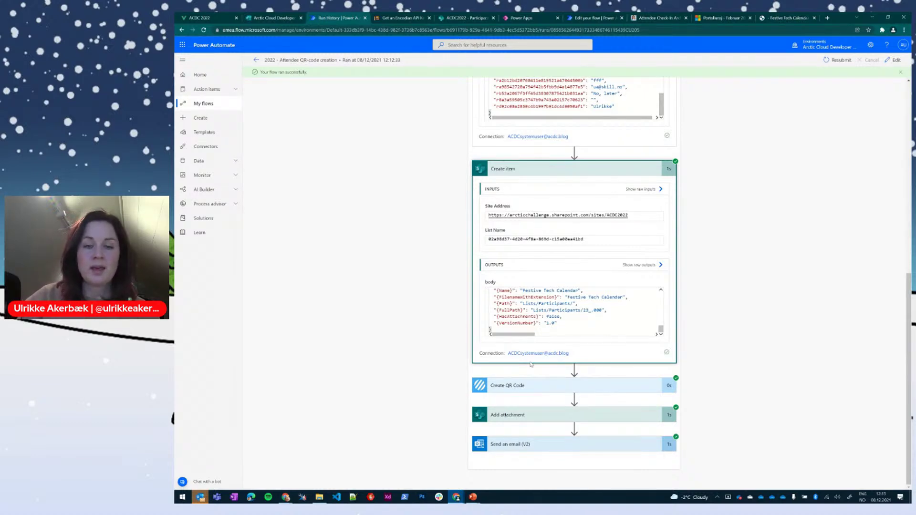
click(538, 386)
scroll(538, 361, down, 3)
scroll(539, 361, down, 3)
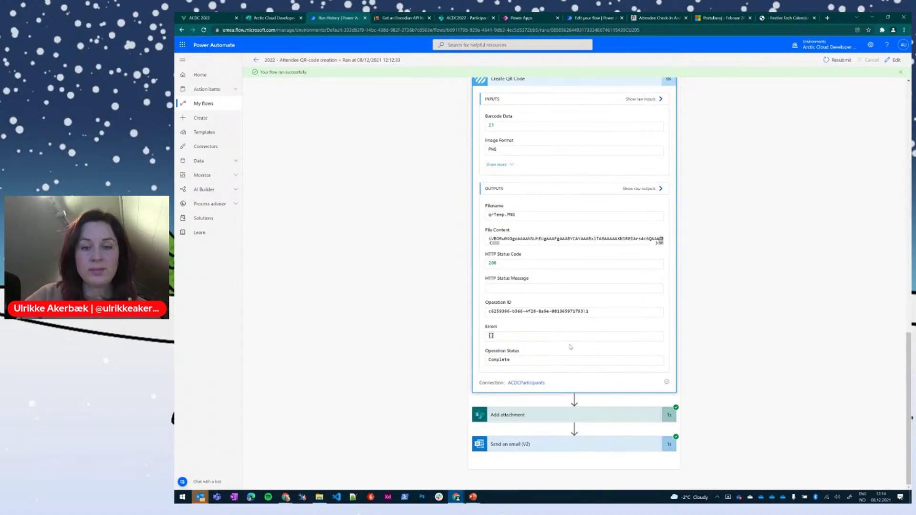
click(544, 415)
scroll(594, 203, down, 5)
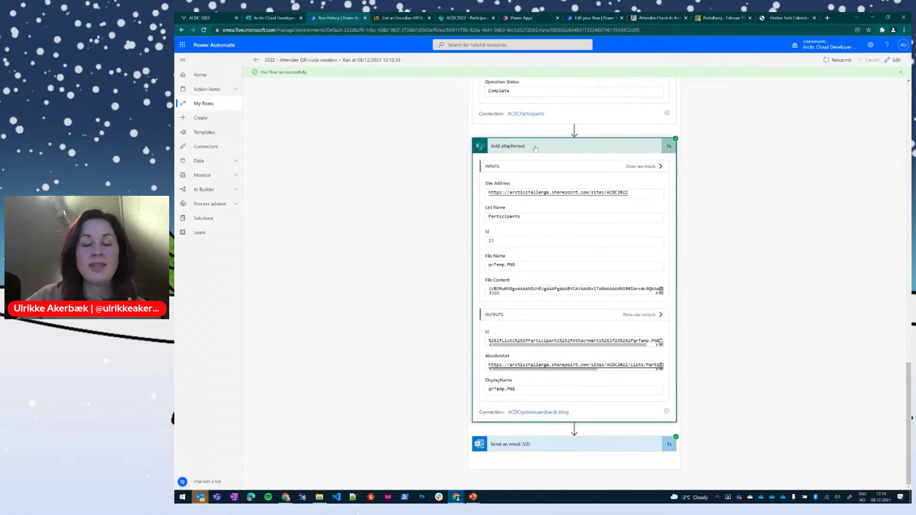
click(521, 445)
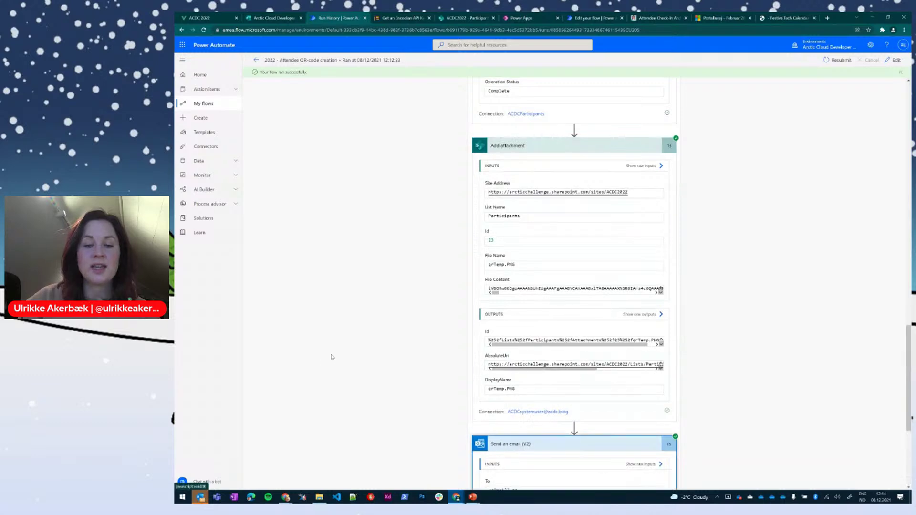
scroll(382, 336, down, 4)
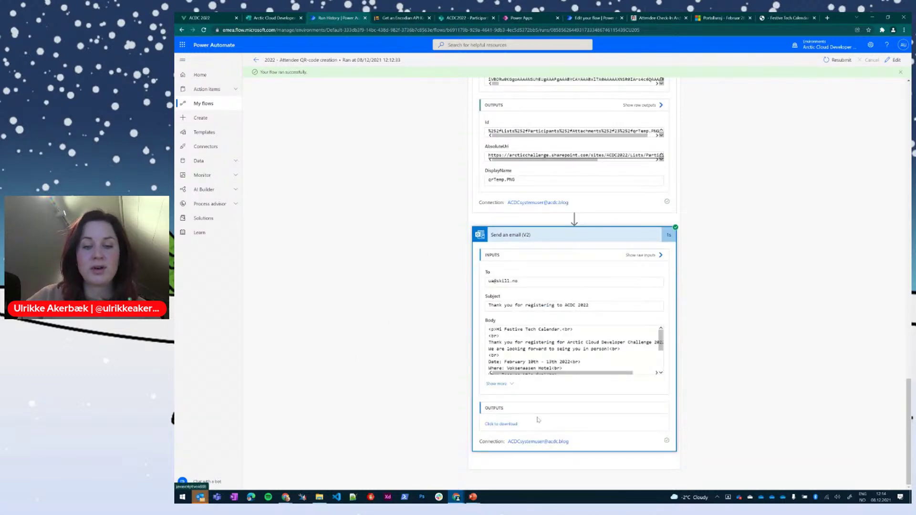
scroll(540, 349, down, 3)
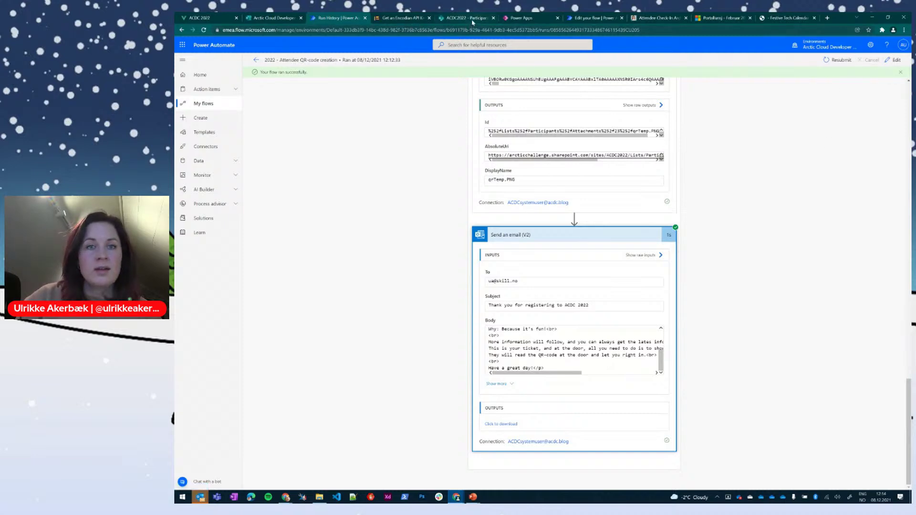
click(900, 72)
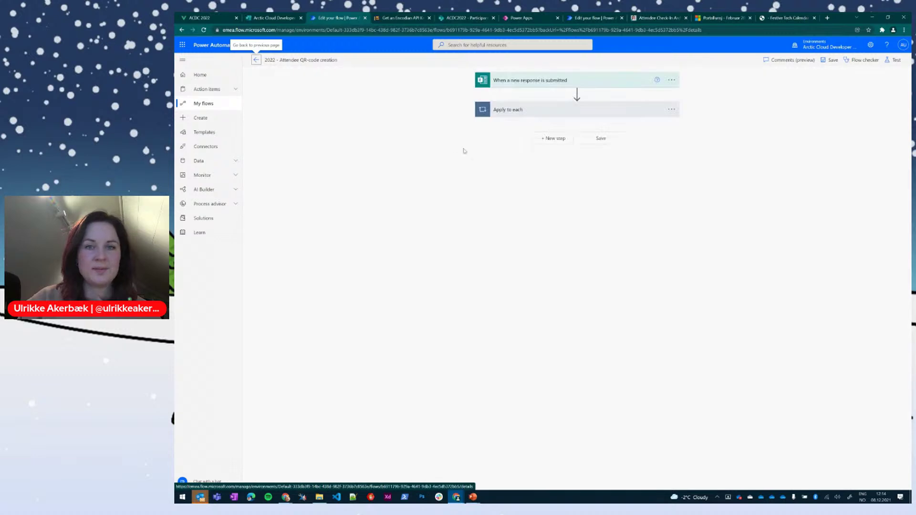
Step: Expand the trigger and loop, browse Standard, All and Control actions, then discard the new action
click(526, 82)
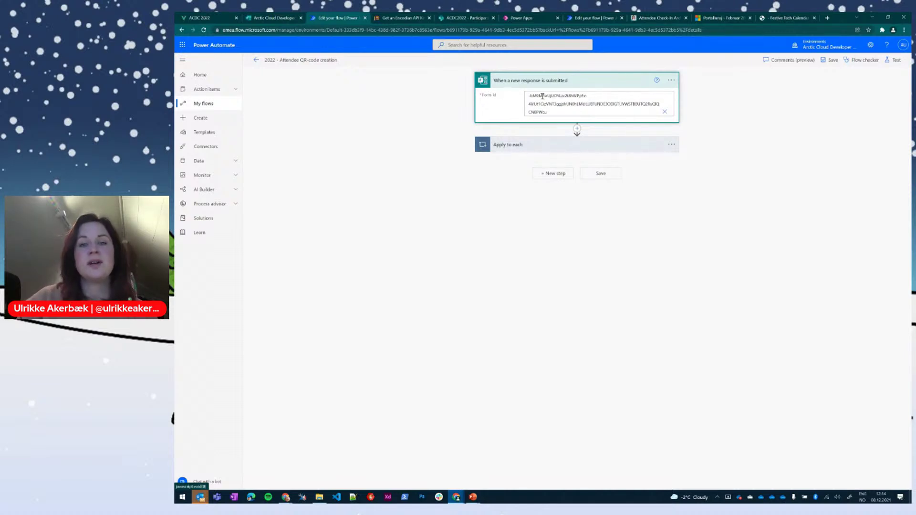
click(548, 145)
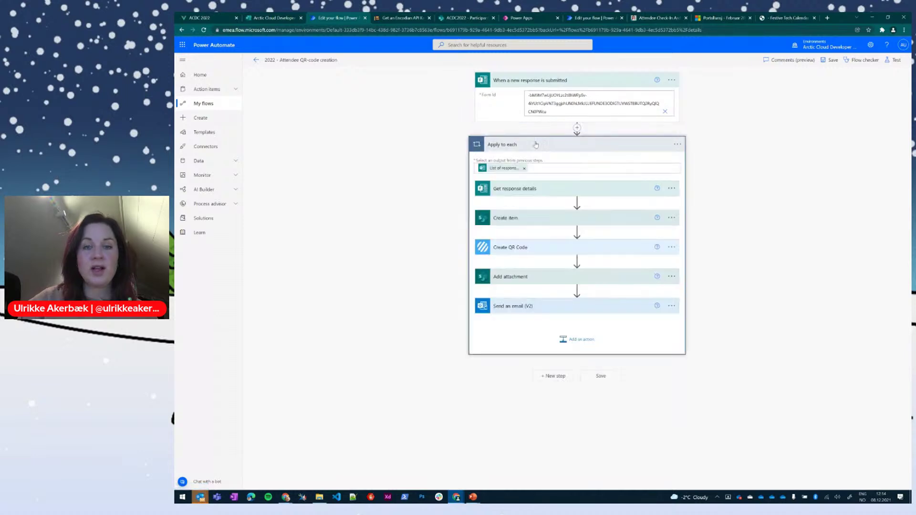
click(577, 128)
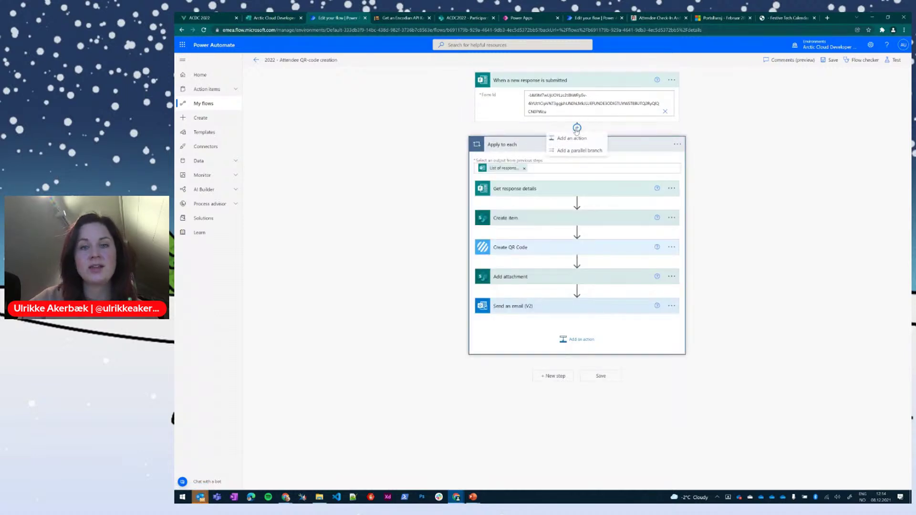
click(573, 138)
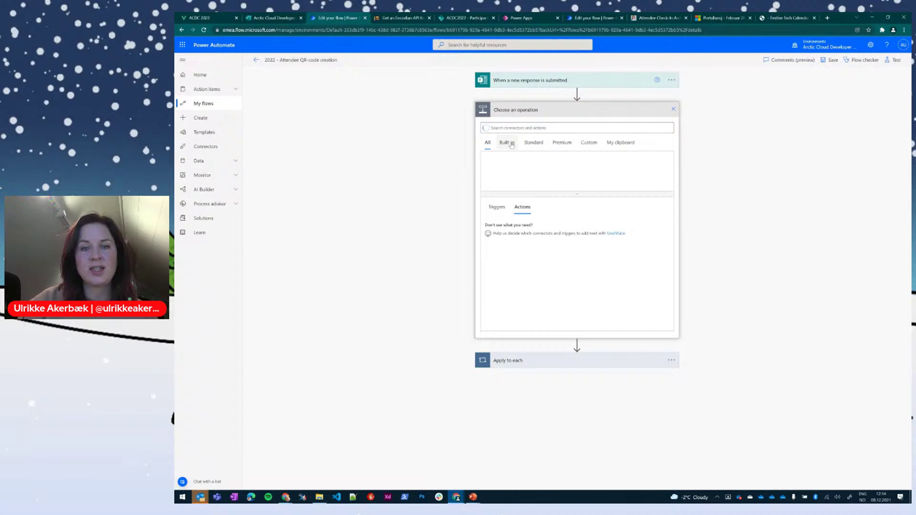
click(533, 142)
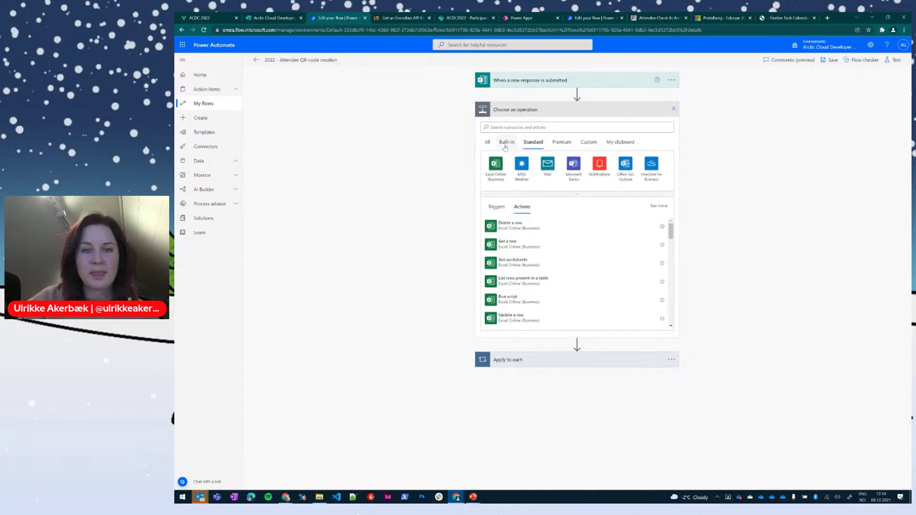
click(488, 142)
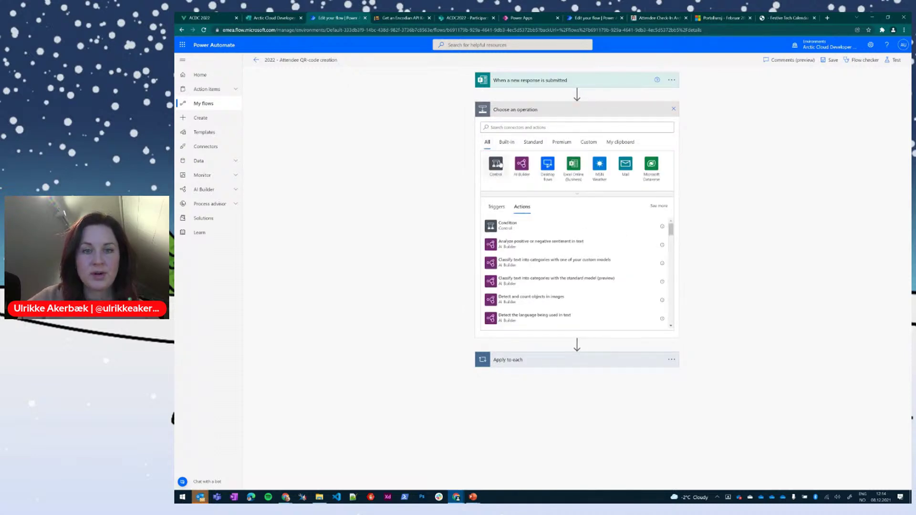
click(496, 164)
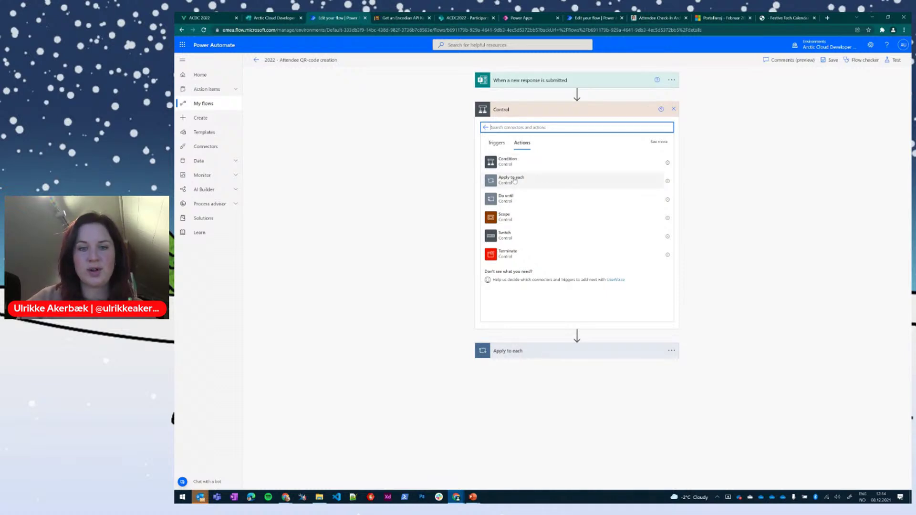
click(674, 109)
click(533, 112)
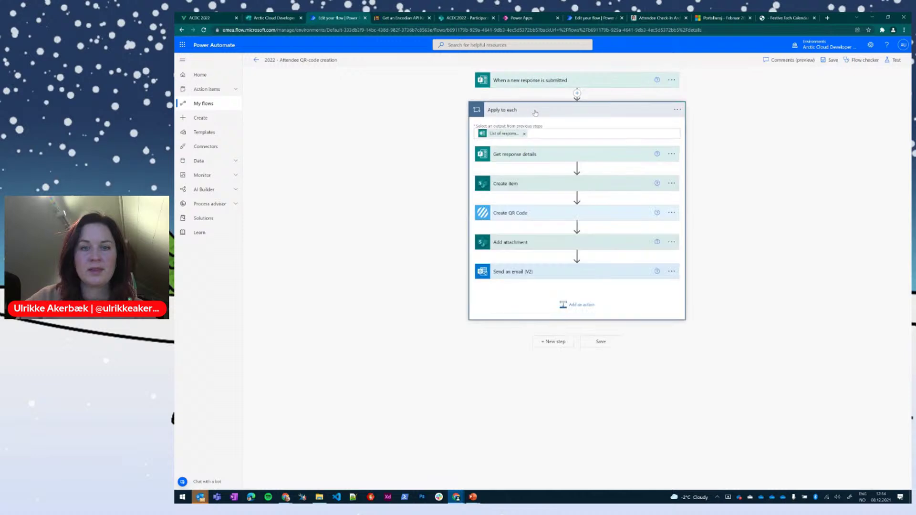
Step: Expand Get response details and Create item to show Form Id, Response Id and item fields
click(560, 132)
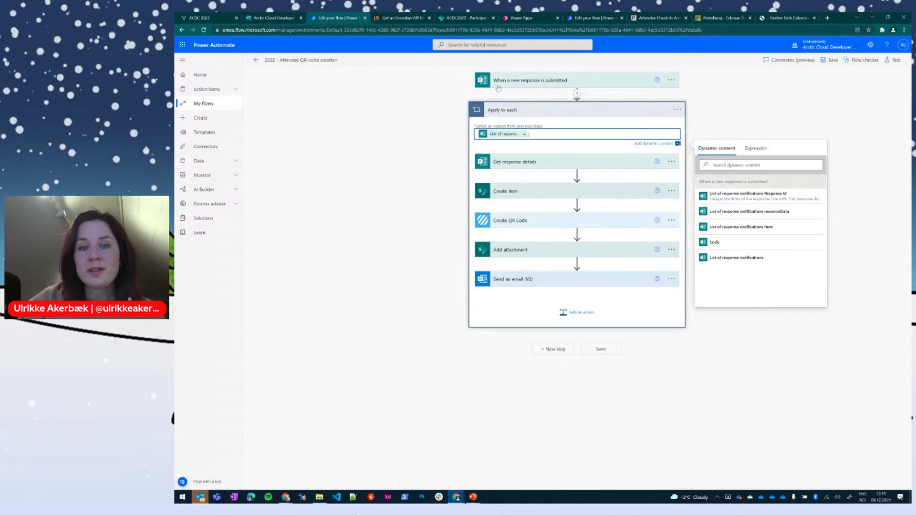
click(520, 162)
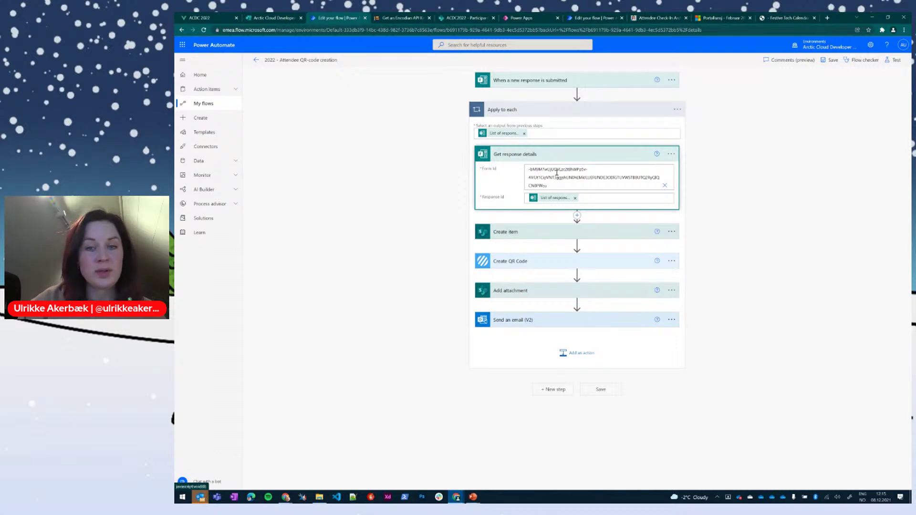
click(501, 231)
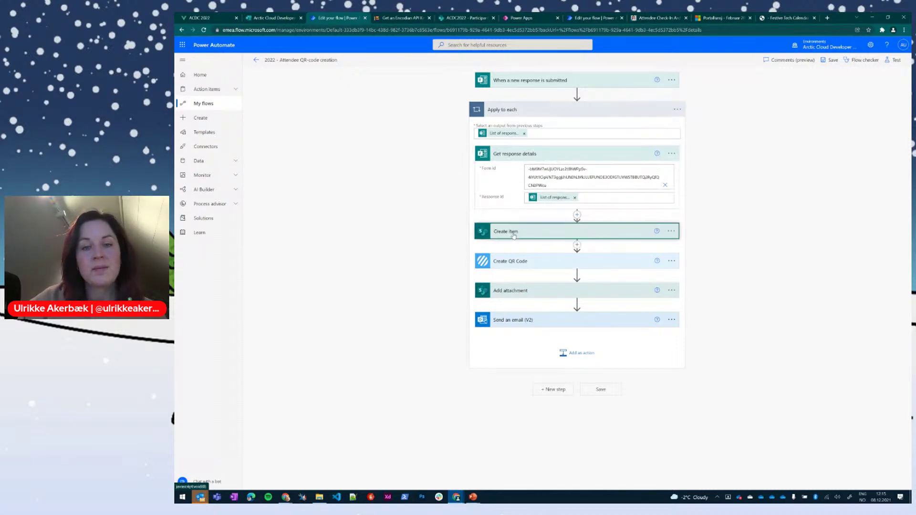
click(508, 154)
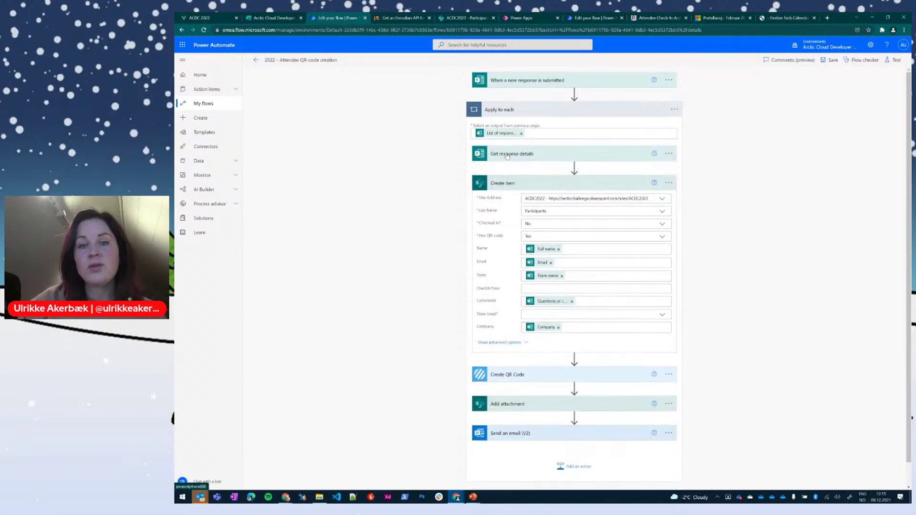
click(507, 155)
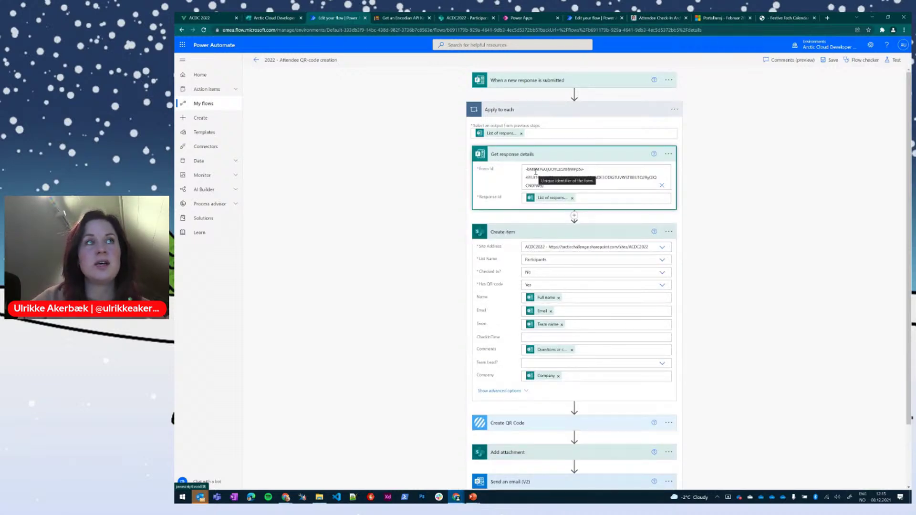
click(275, 18)
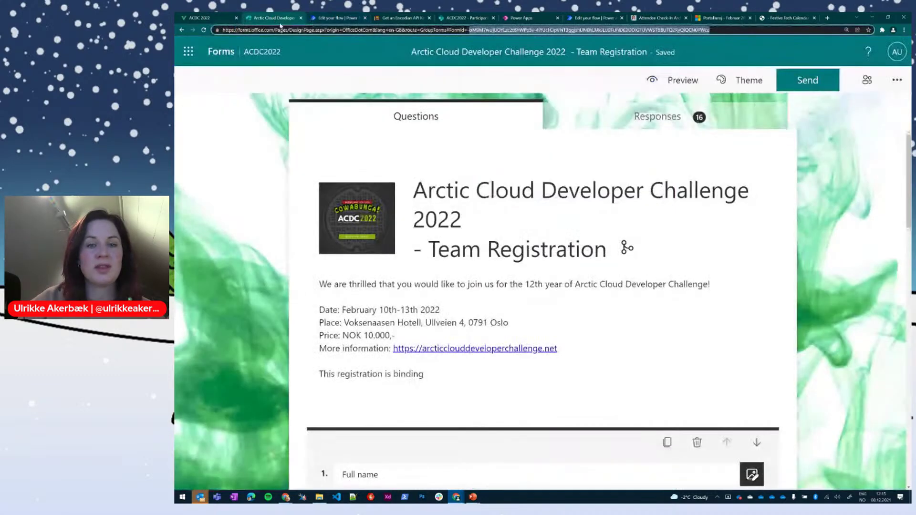
Step: Scroll through the Full name, Email, Company and Team name questions, then go back to the flow editor
scroll(372, 217, down, 3)
scroll(371, 217, down, 2)
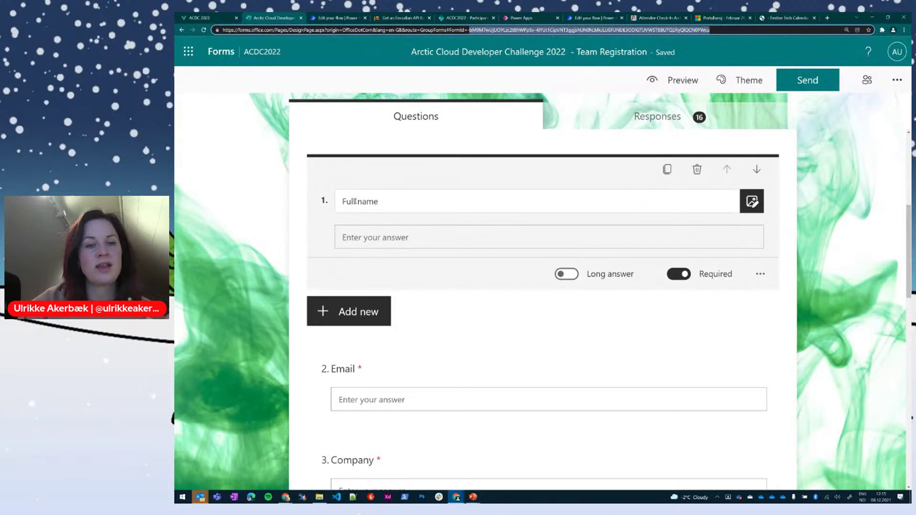
scroll(372, 299, down, 2)
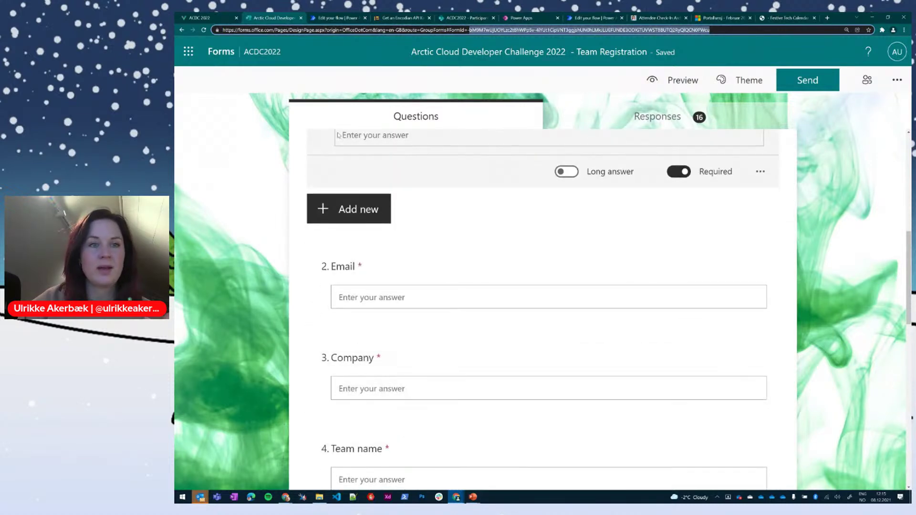
click(346, 18)
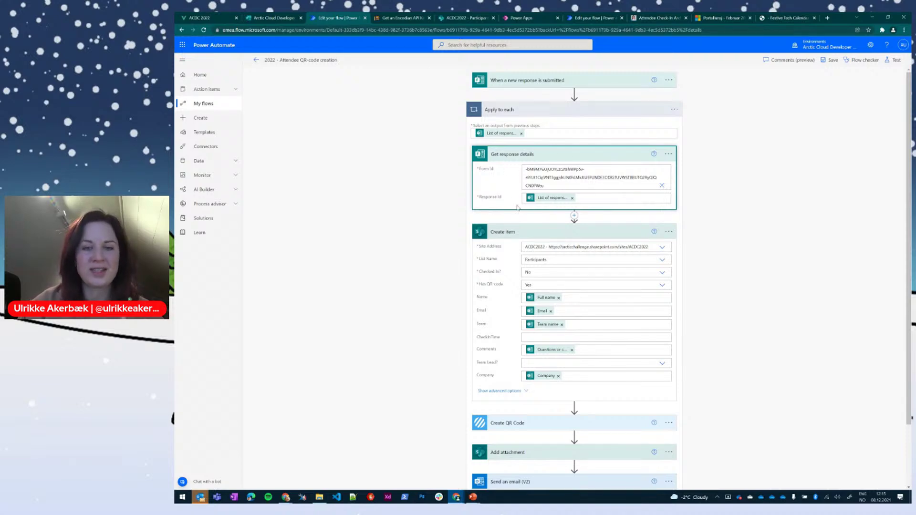
Step: Keep Participants as Create item's list and inspect the Name and Email form-answer mappings
scroll(517, 207, down, 2)
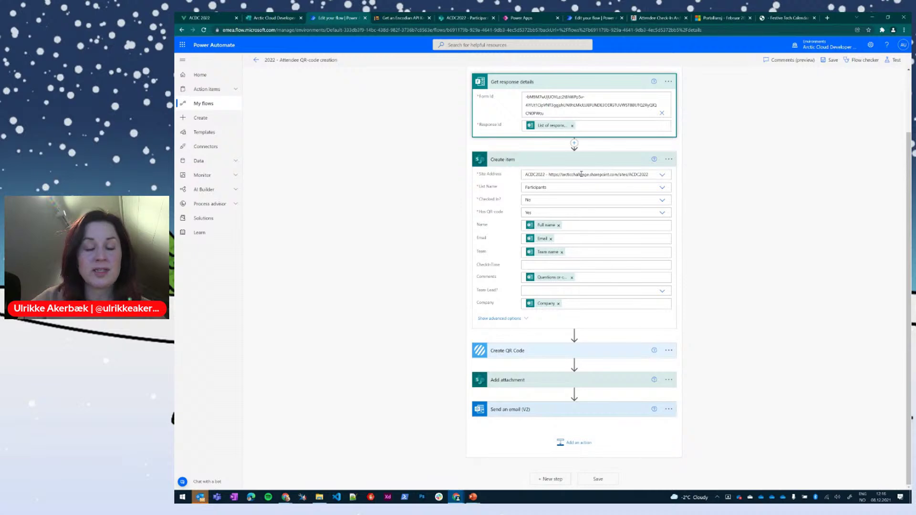
click(663, 187)
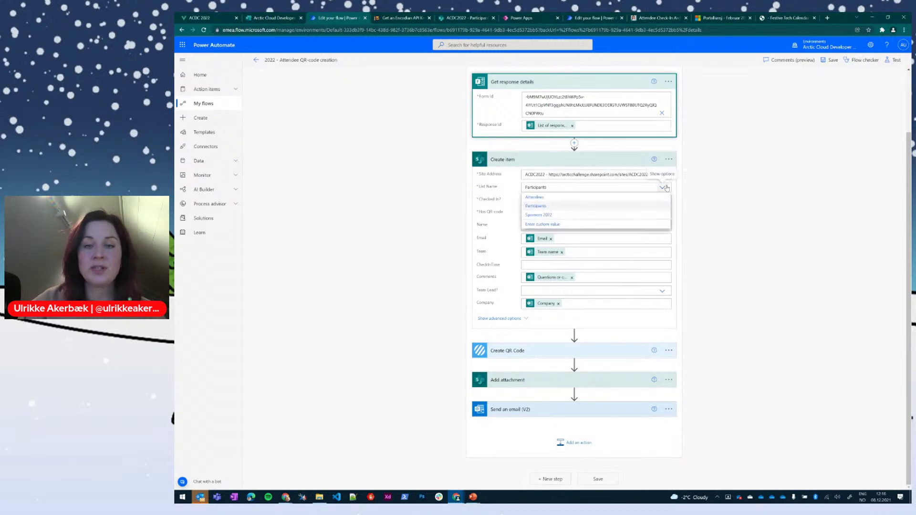
click(547, 206)
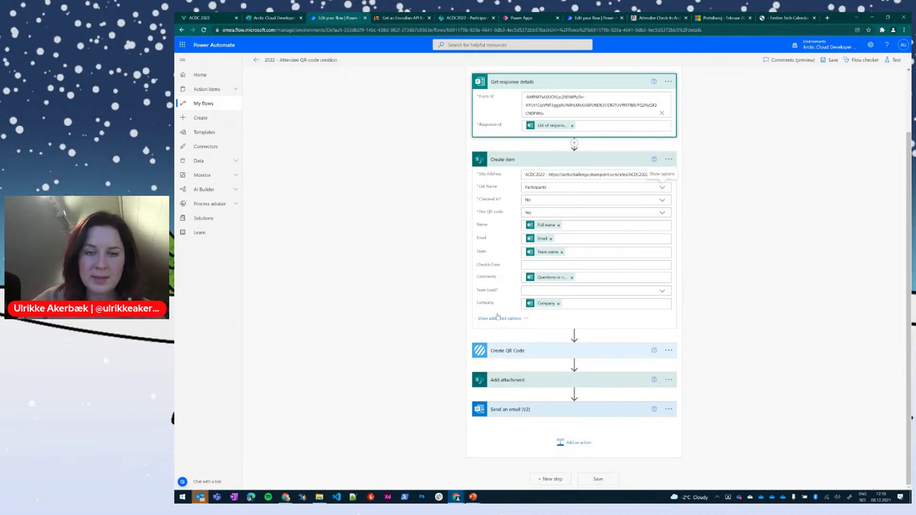
click(596, 226)
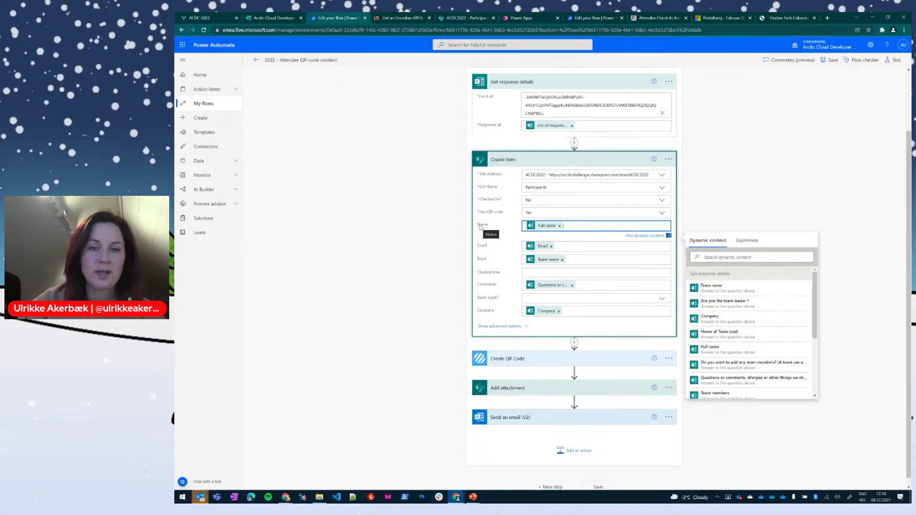
scroll(710, 325, down, 1)
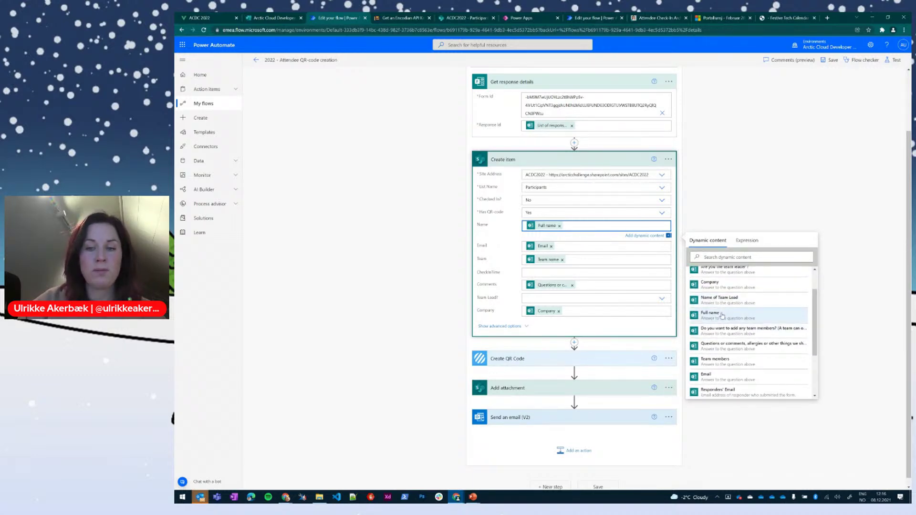
click(578, 246)
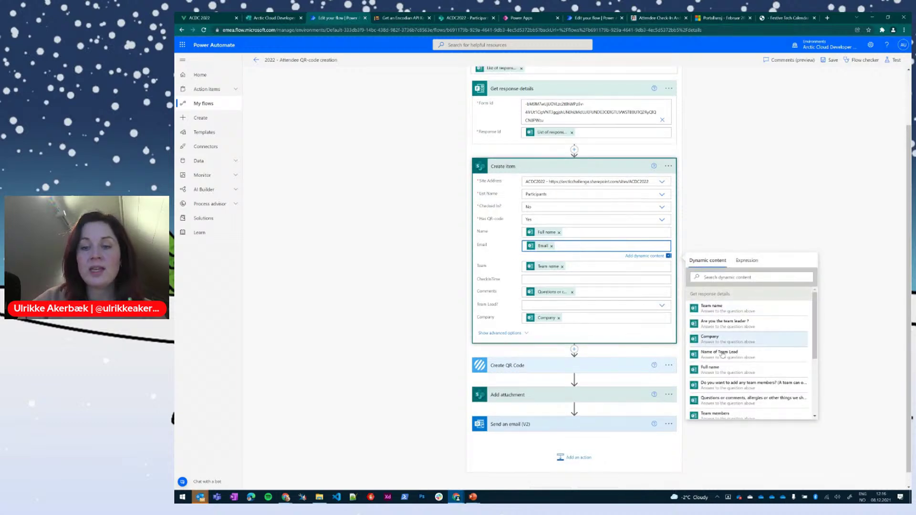
Step: Check the empty CheckInTime field and expand Create QR Code, encoding the item ID as PNG
scroll(738, 350, down, 3)
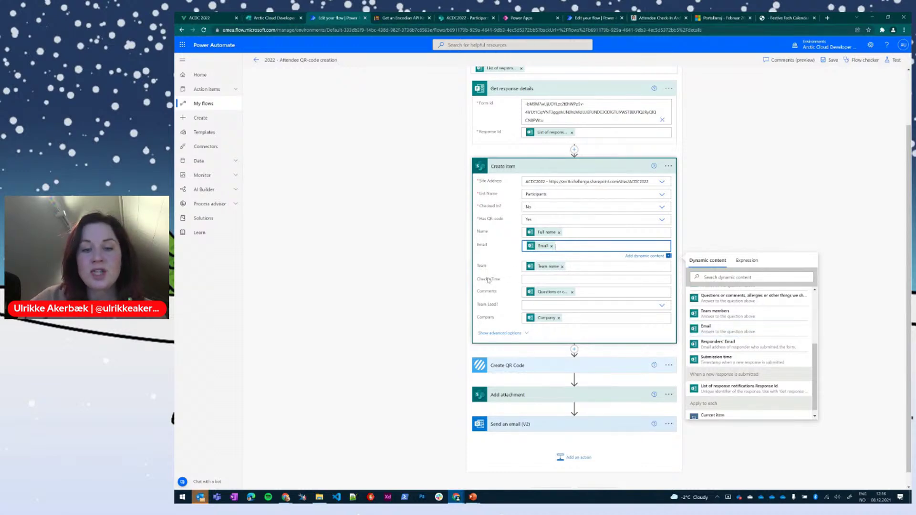
click(544, 279)
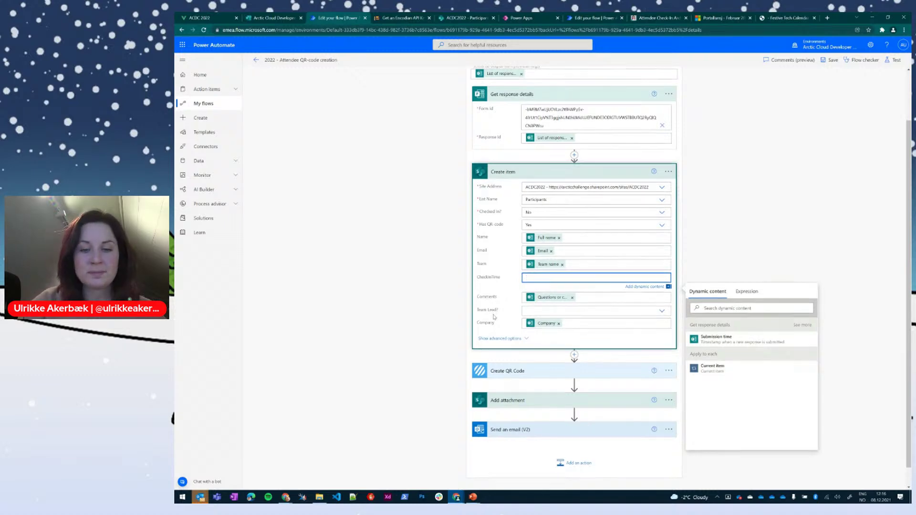
scroll(496, 316, down, 1)
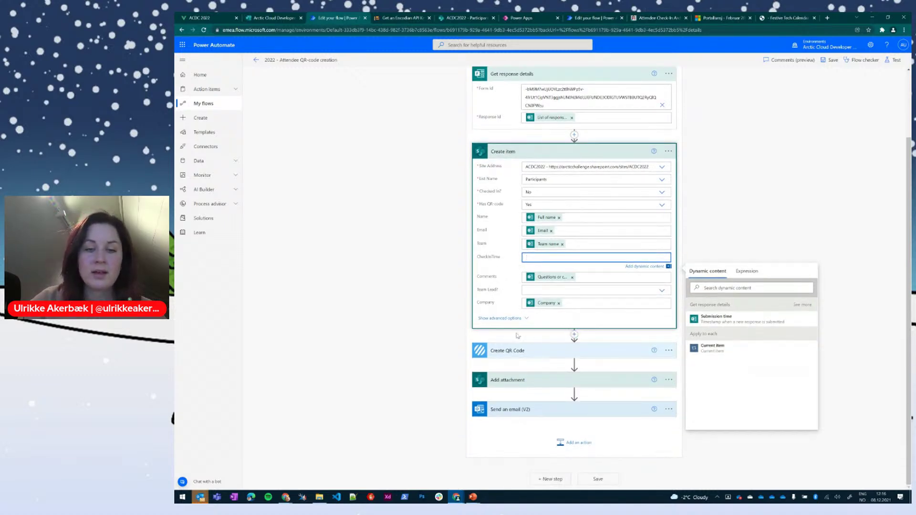
click(555, 324)
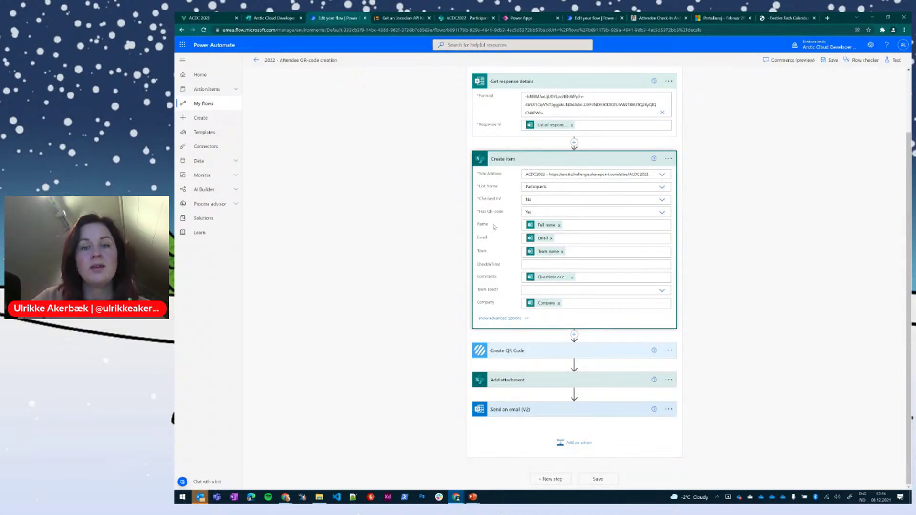
click(530, 353)
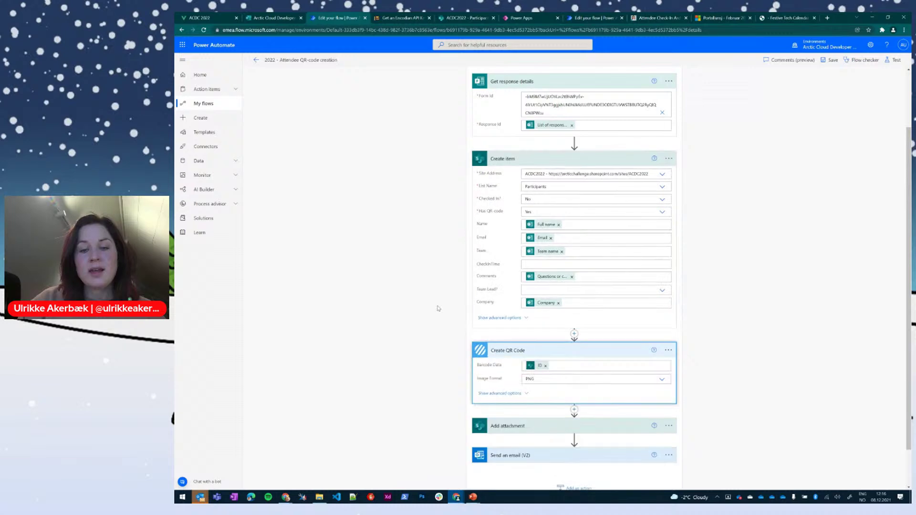
scroll(438, 308, down, 1)
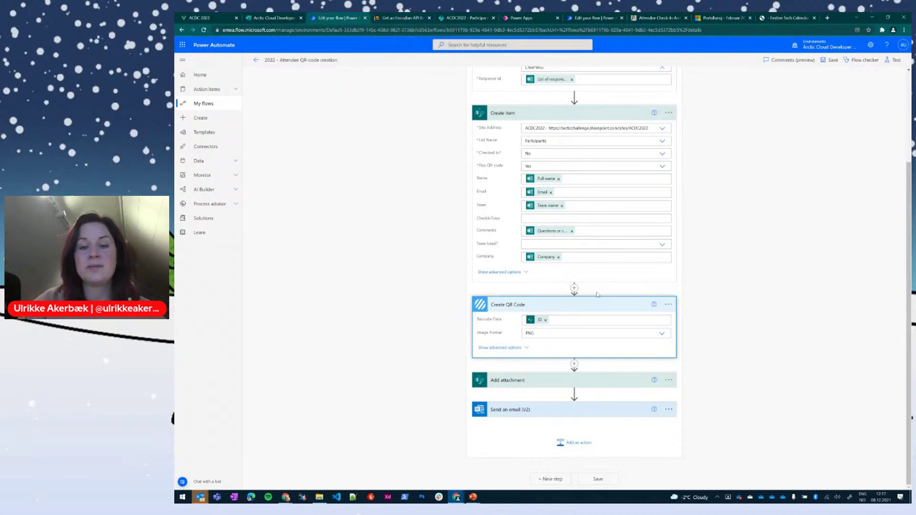
Step: Insert a new action before Create QR Code and browse the Encodian actions
click(574, 288)
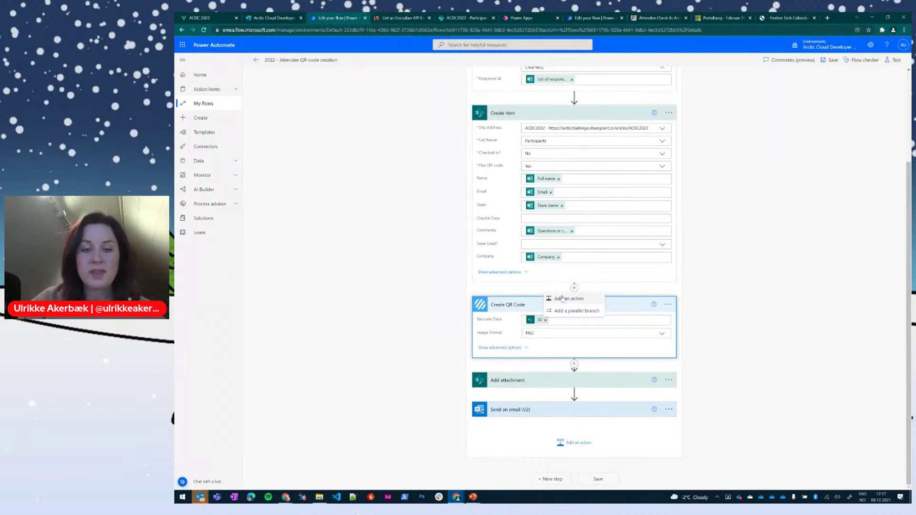
click(562, 296)
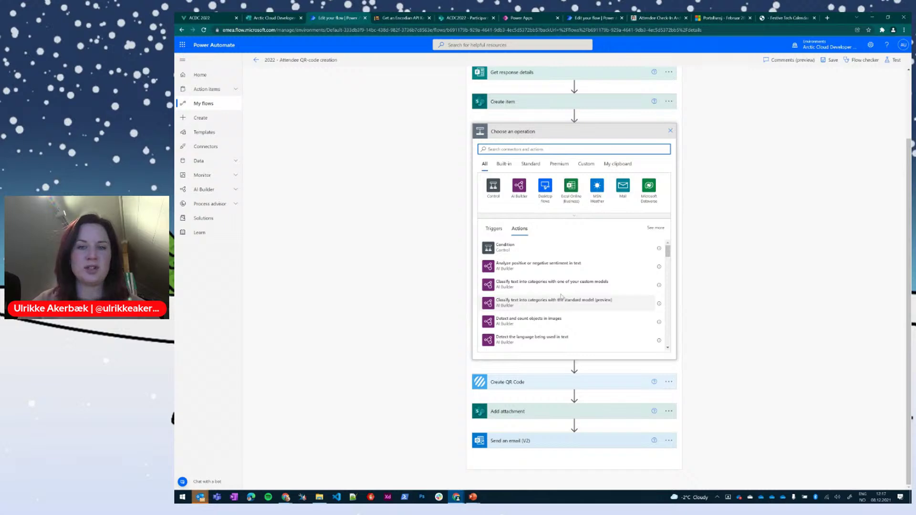
text(enc)
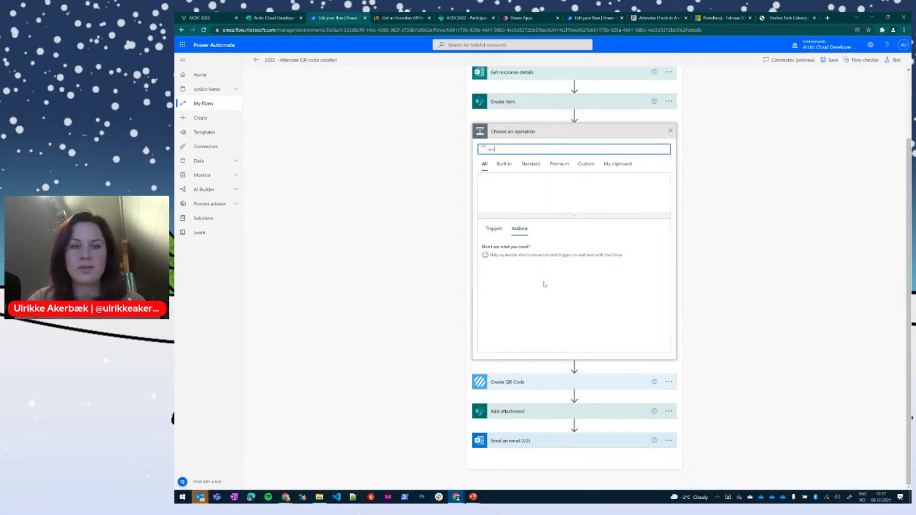
text(odian)
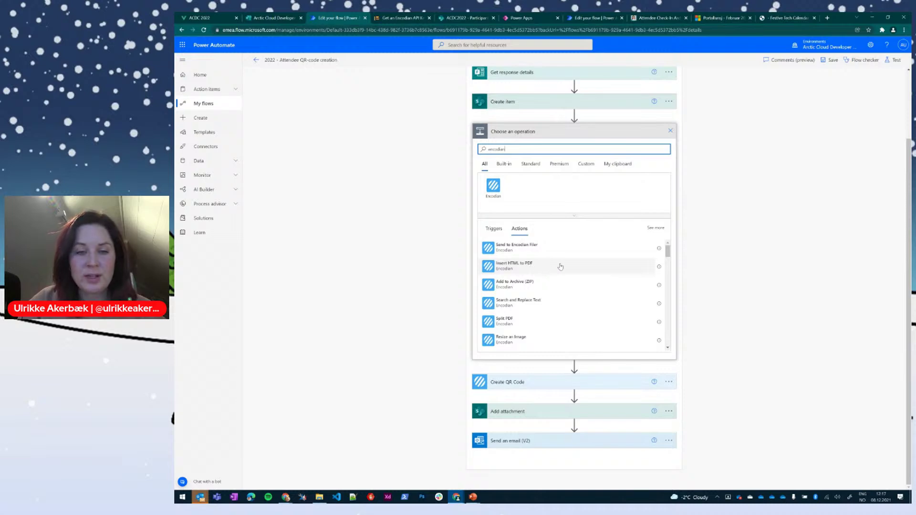
scroll(551, 318, down, 1)
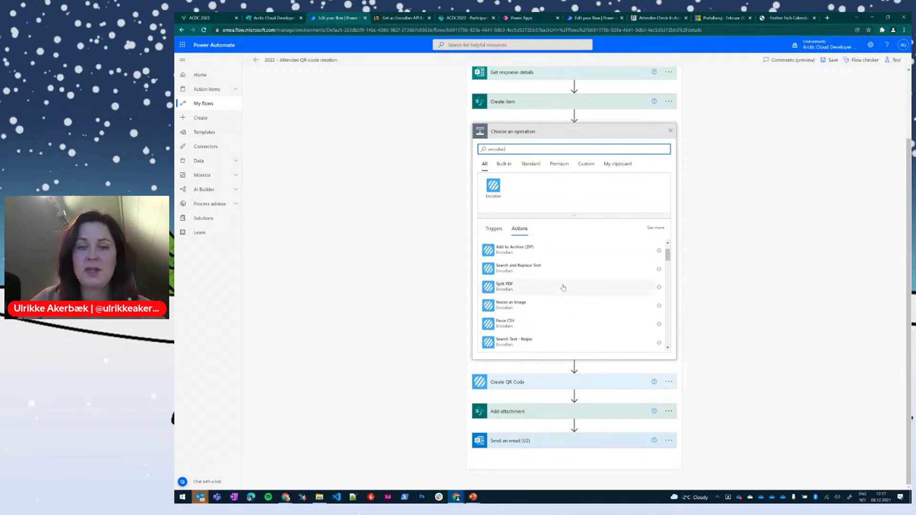
scroll(563, 286, down, 3)
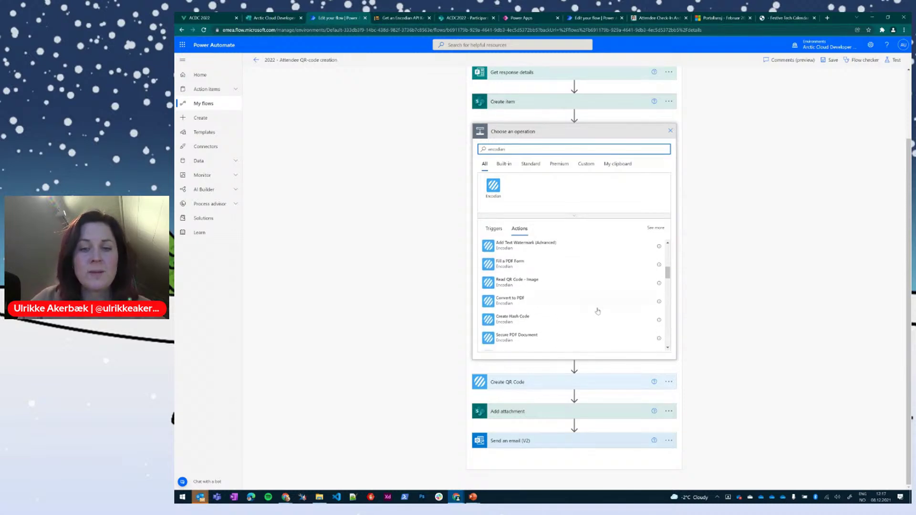
scroll(601, 306, down, 2)
scroll(598, 310, up, 2)
Step: Replace the search with 'qr code' and browse the QR-code actions listed
double_click(496, 149)
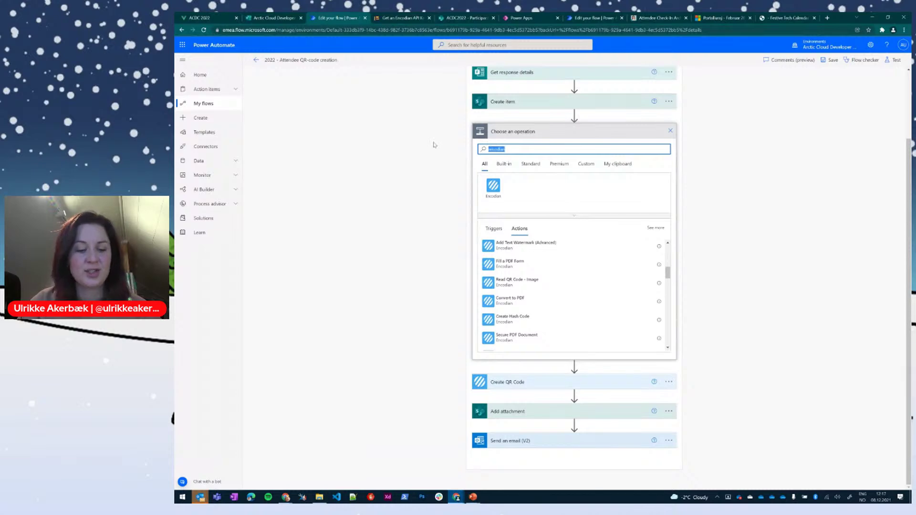
text(qr code)
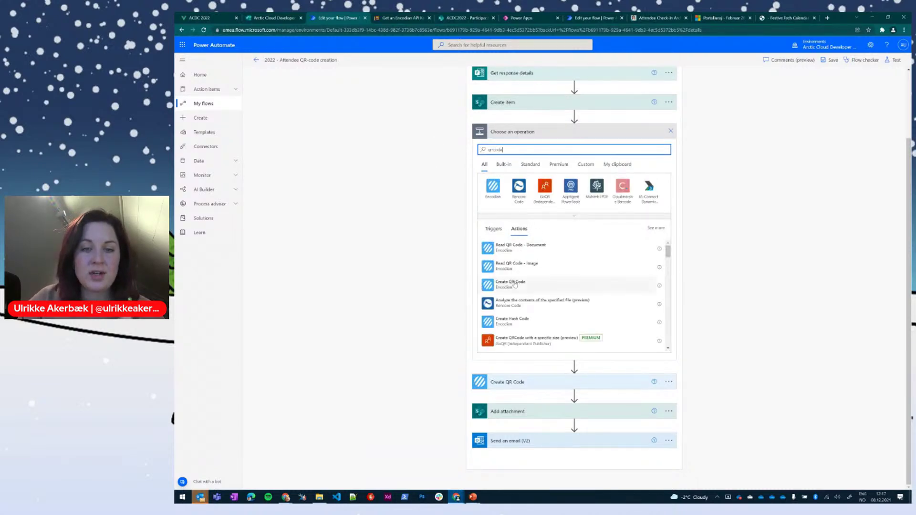
scroll(528, 286, down, 3)
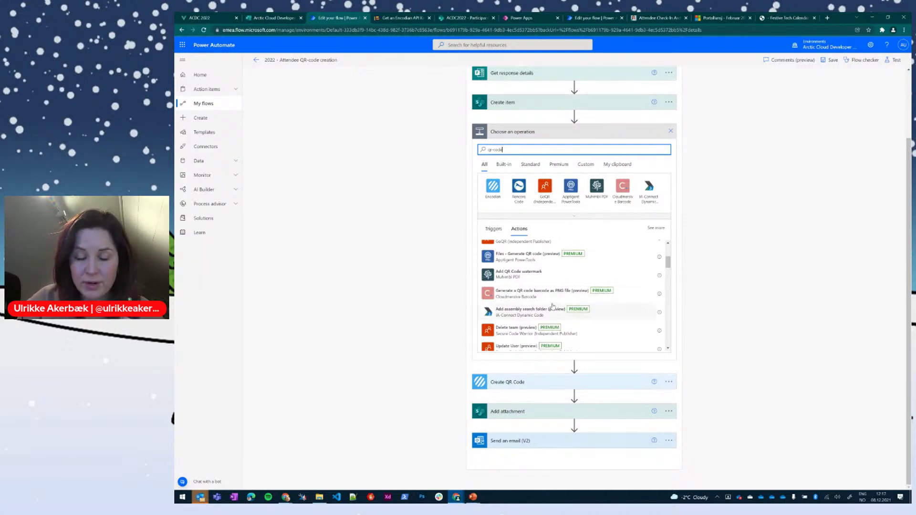
scroll(591, 326, down, 2)
scroll(591, 325, down, 1)
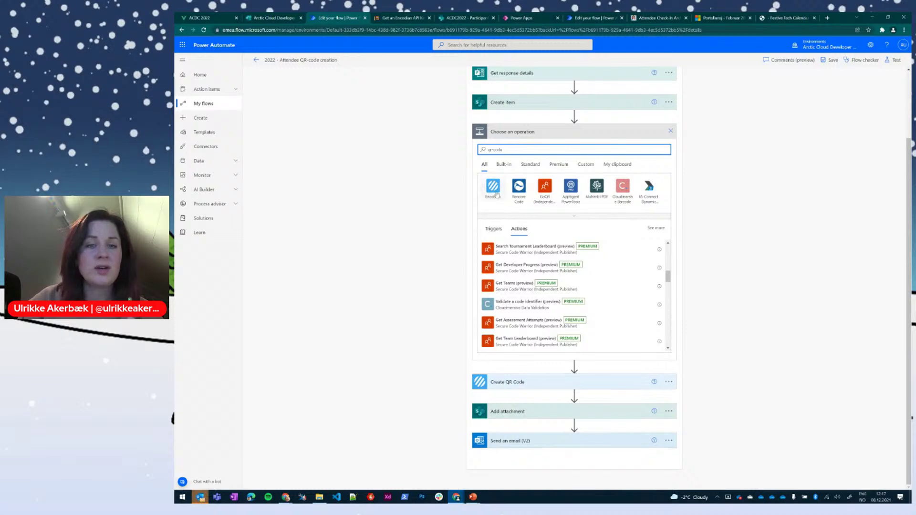
click(402, 20)
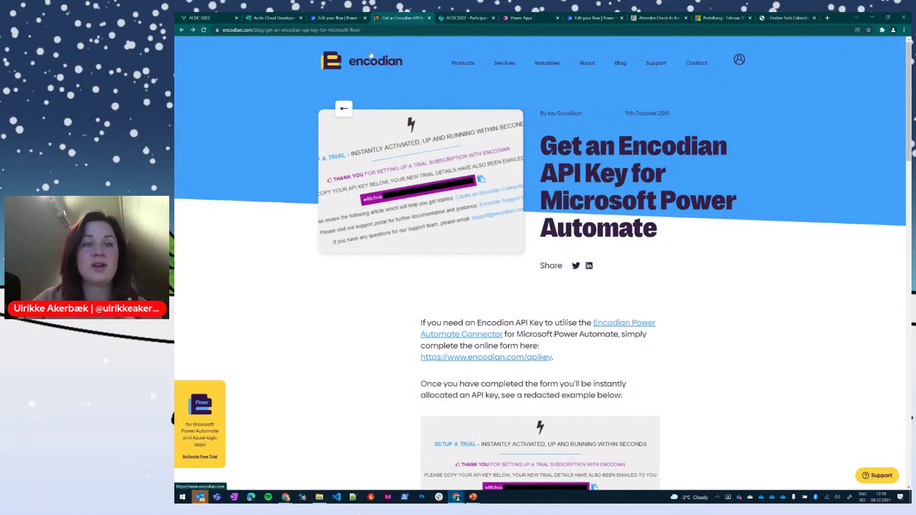
click(346, 21)
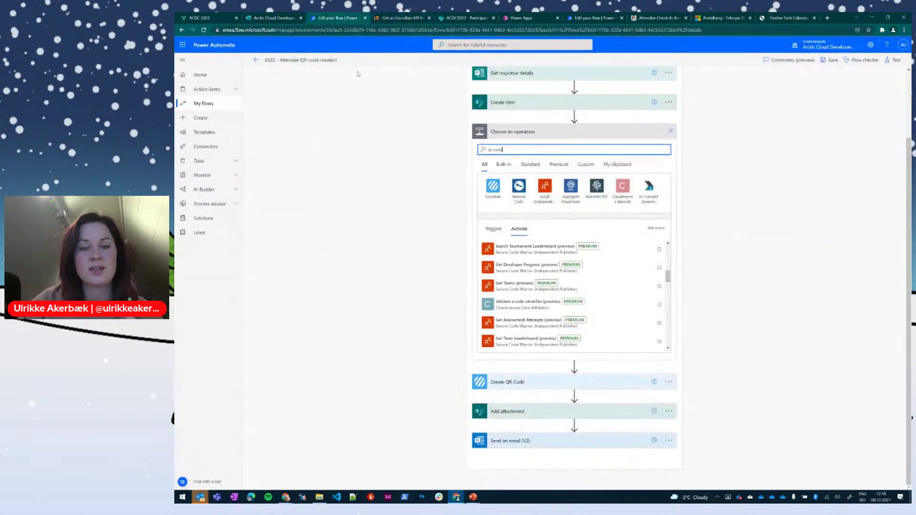
Step: Cancel the extra step and show Create QR Code's advanced options and Barcode Data dynamic content
click(670, 132)
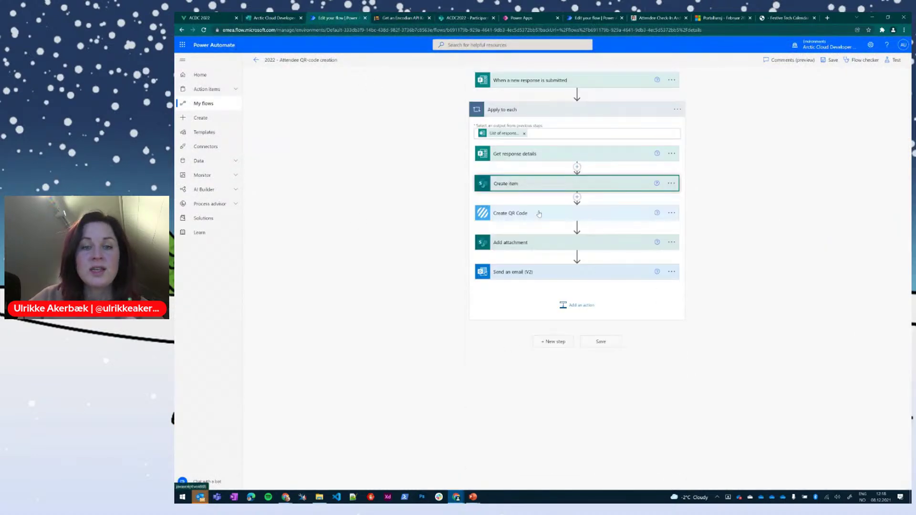
click(522, 213)
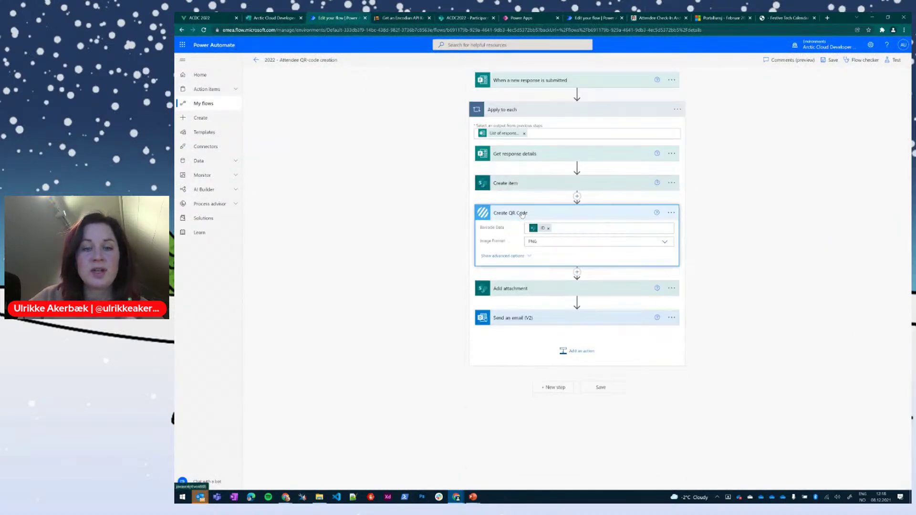
click(511, 257)
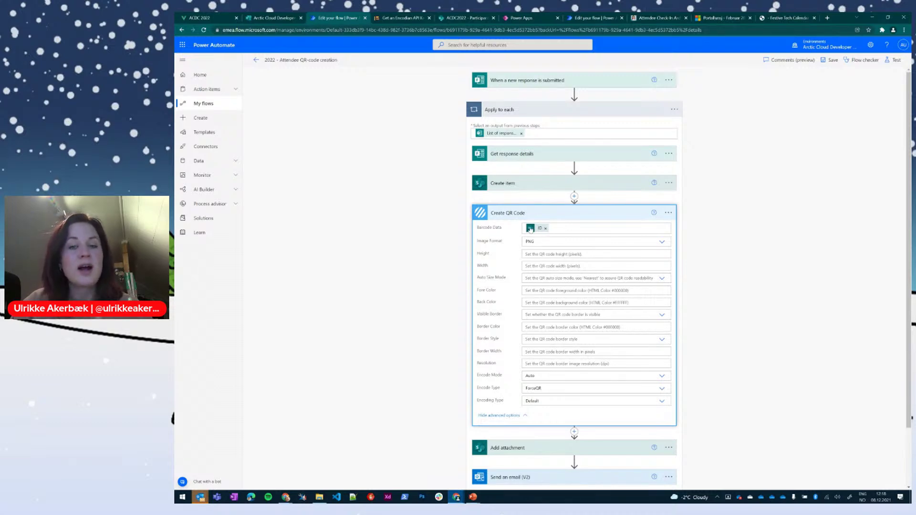
mouse_move(529, 230)
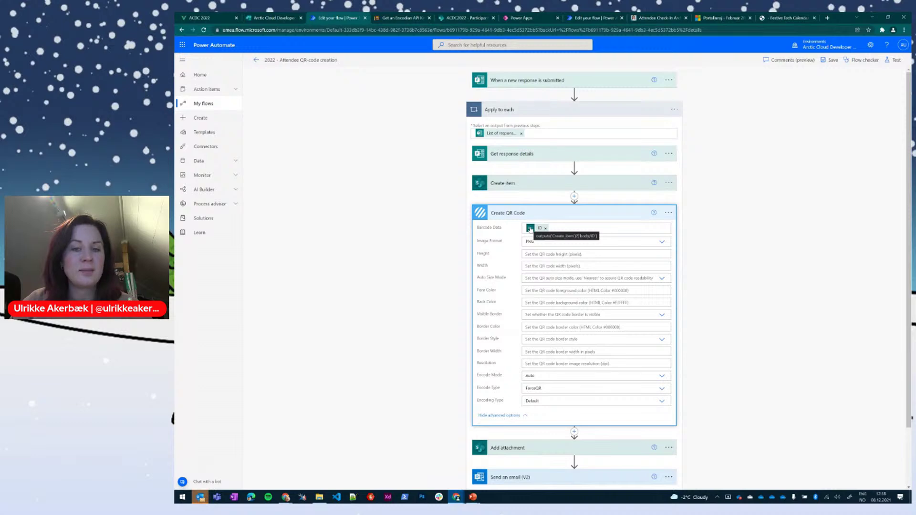
click(571, 230)
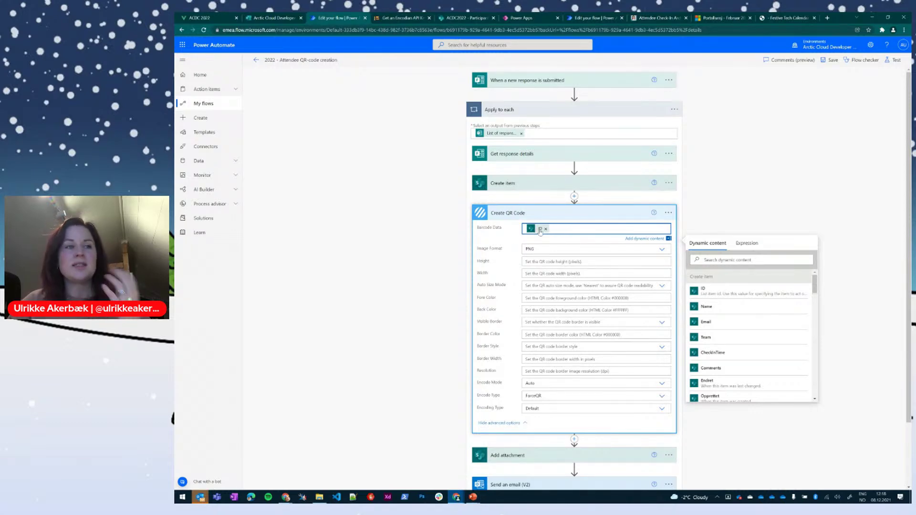
Step: Expand Add attachment to show its list, item ID, QR filename and file content
mouse_move(541, 231)
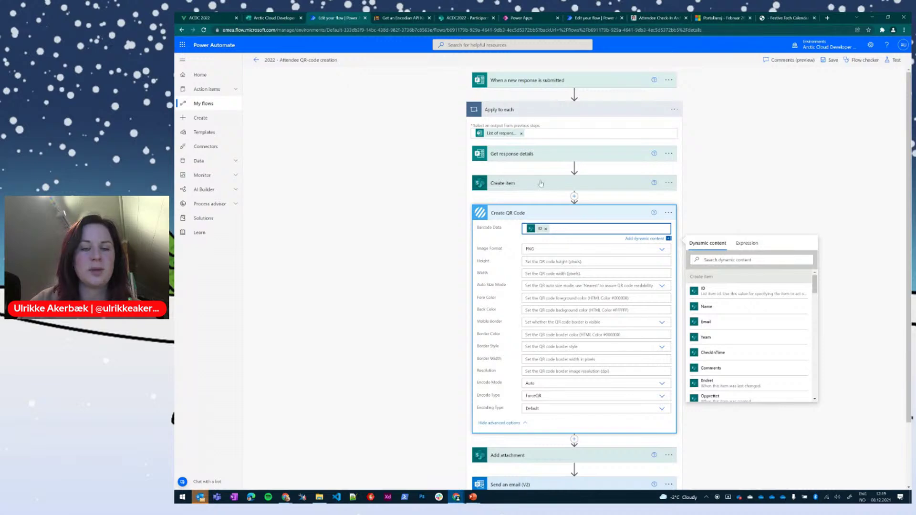
scroll(434, 389, down, 2)
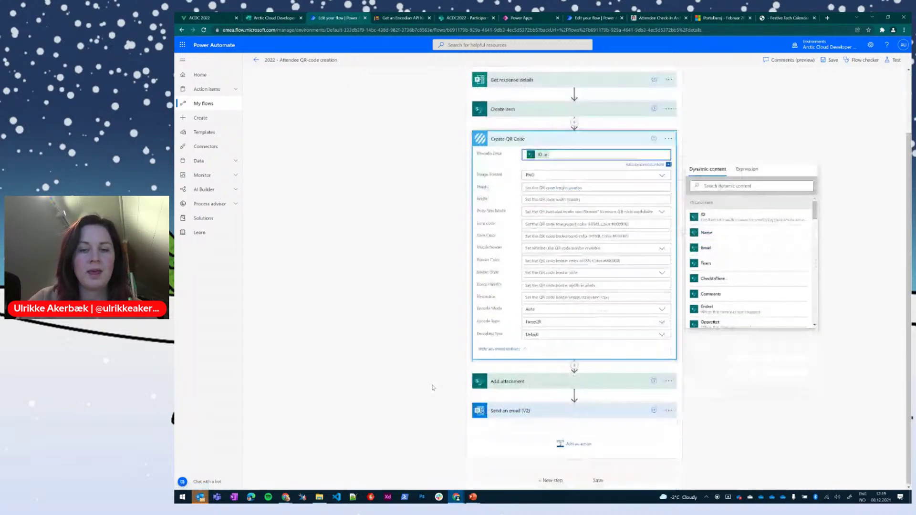
click(532, 381)
scroll(536, 344, down, 2)
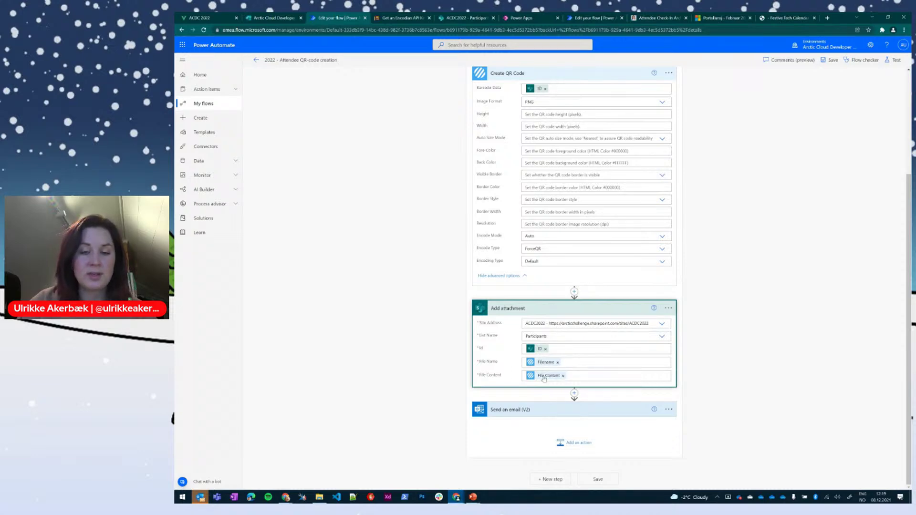
Step: Expand Send an email (V2) and display its advanced CC, attachment and Reply To fields
click(544, 409)
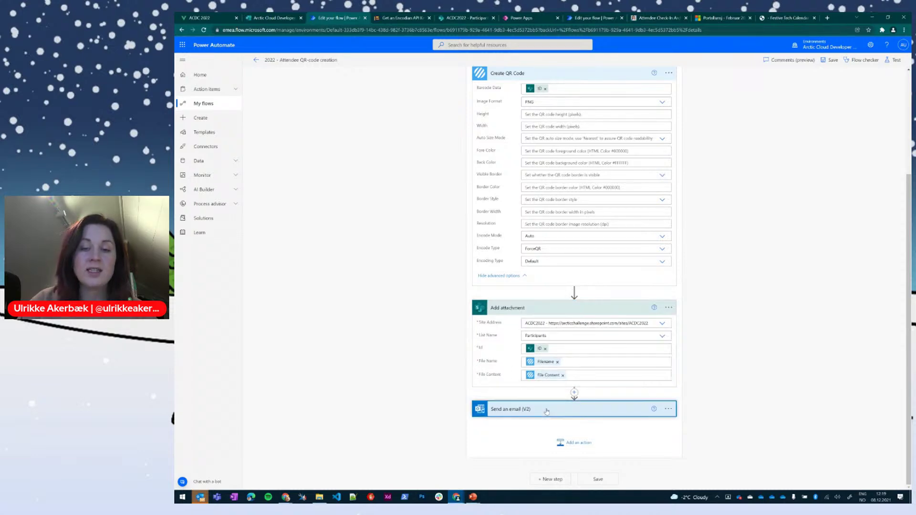
scroll(536, 387, down, 1)
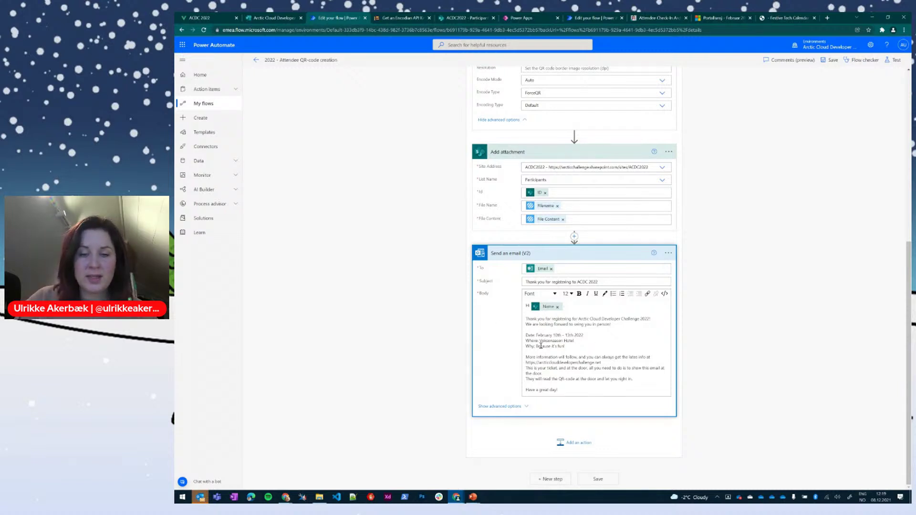
click(500, 407)
scroll(502, 407, down, 3)
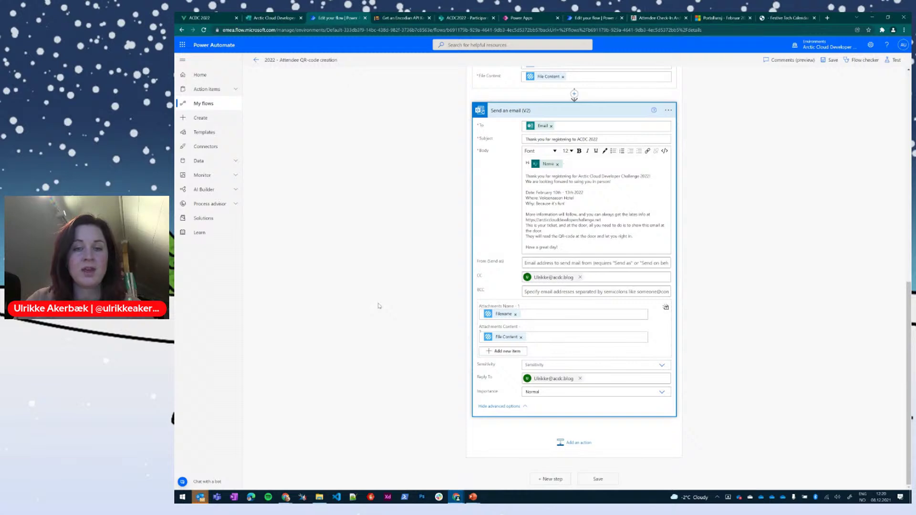
key(alt+Tab)
key(alt+Tab)
key(alt+Tab)
key(alt+Tab)
key(alt+Tab)
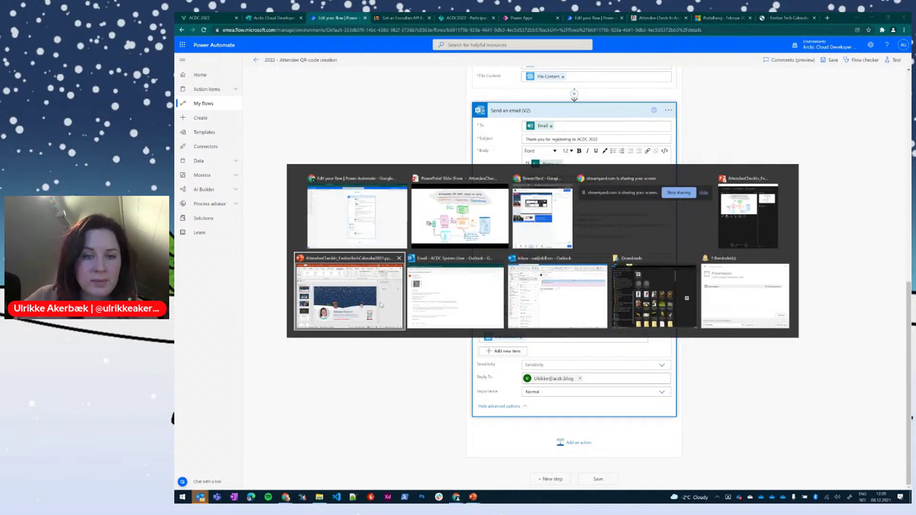
key(alt+Tab)
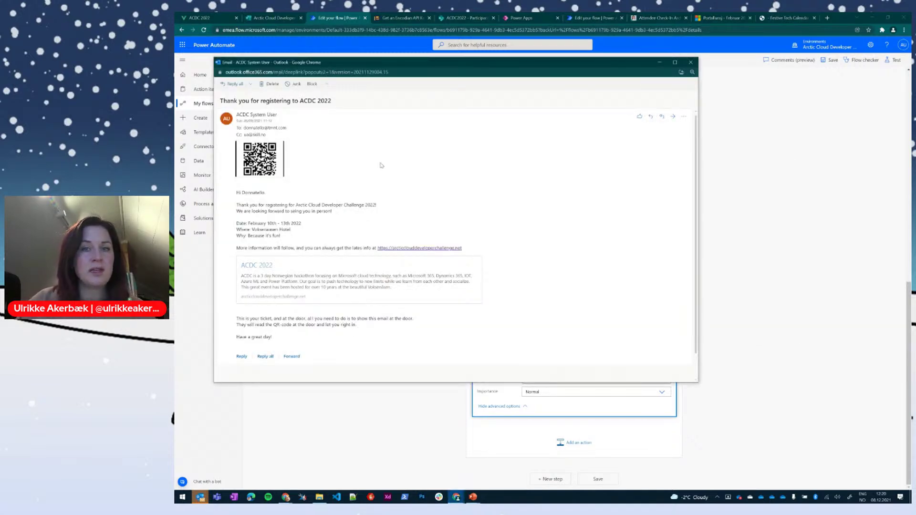
drag(452, 62, 559, 81)
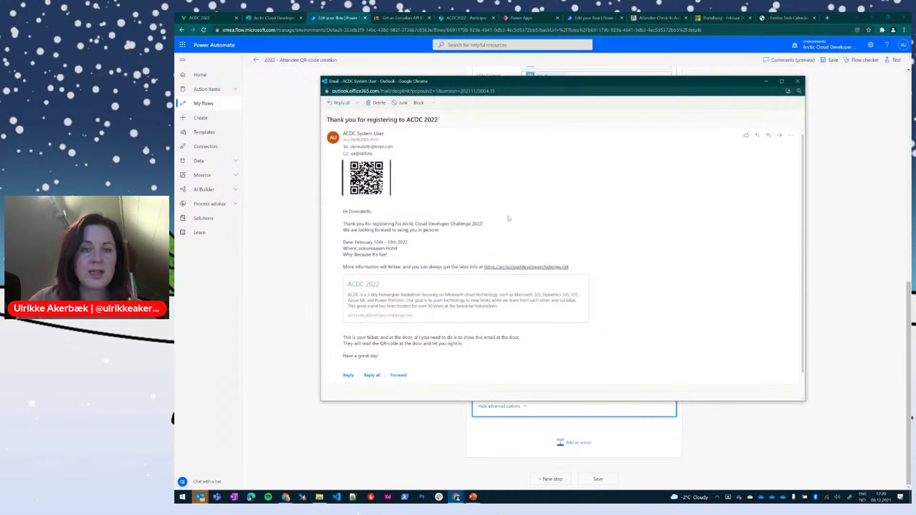
key(ctrl+plus)
key(ctrl+plus)
key(ctrl+plus)
key(ctrl+plus)
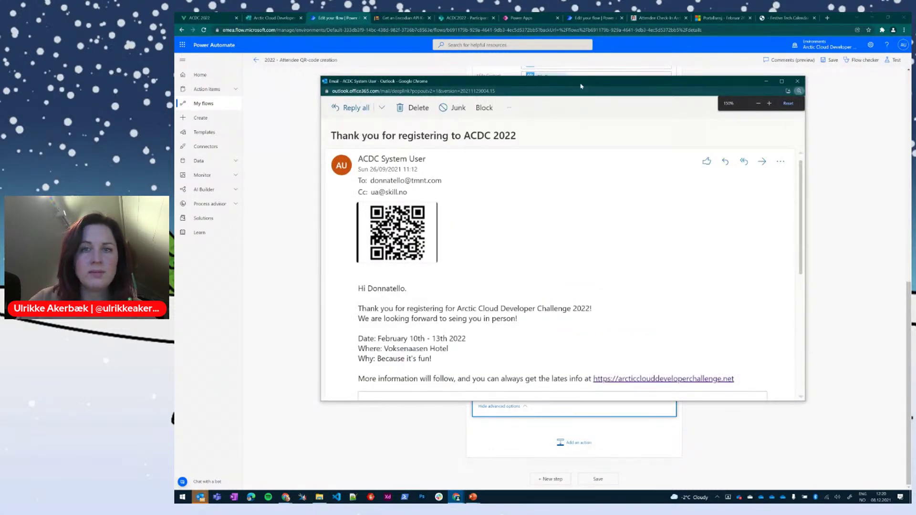
double_click(581, 86)
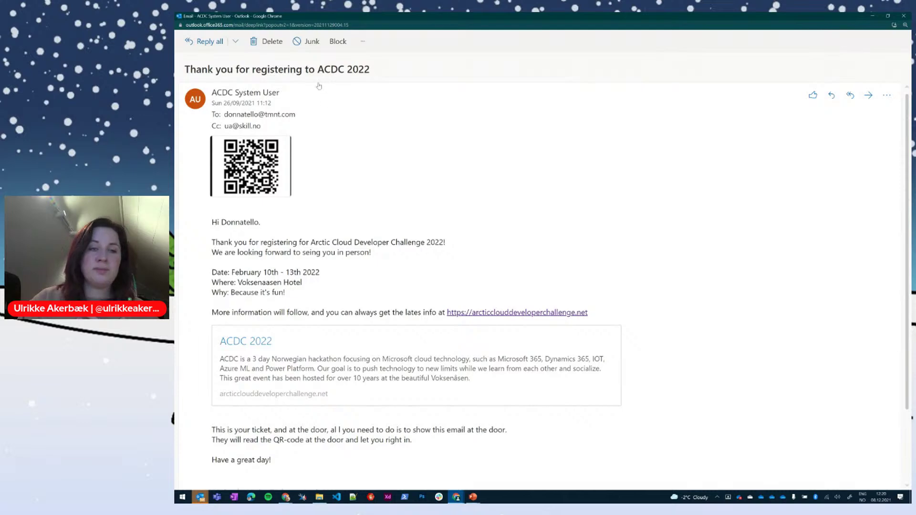
drag(301, 97, 209, 92)
click(292, 97)
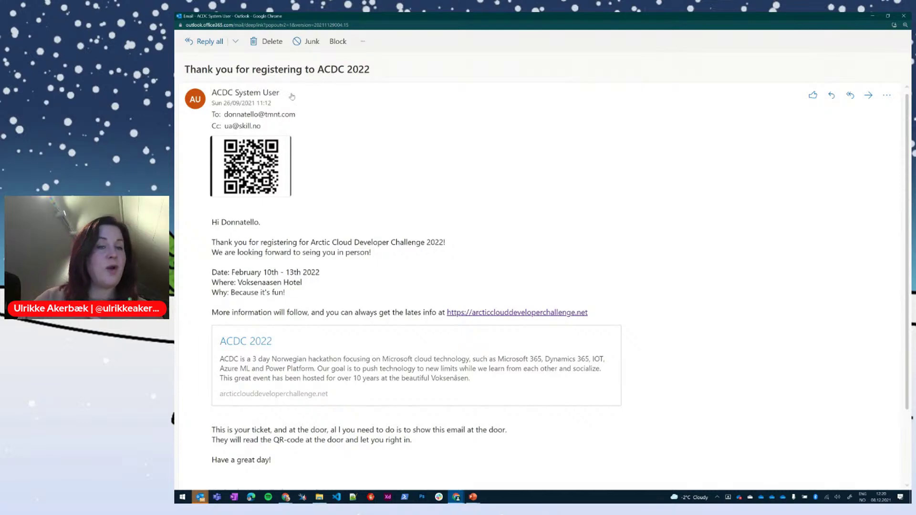
drag(311, 97, 222, 93)
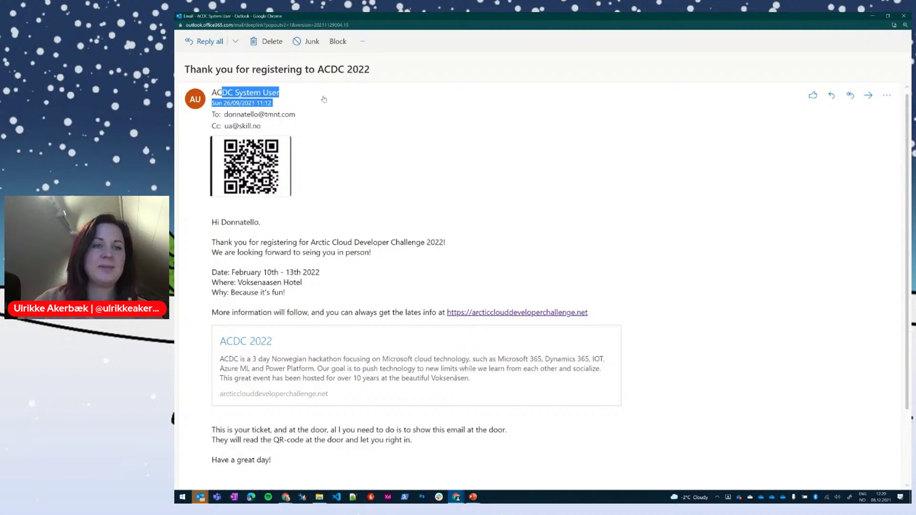
click(307, 101)
mouse_move(254, 178)
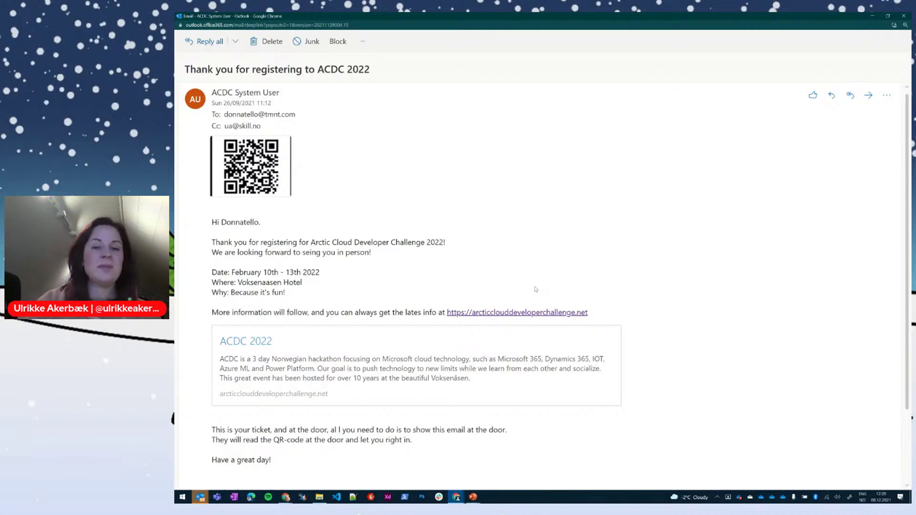
scroll(441, 345, down, 2)
scroll(441, 346, up, 2)
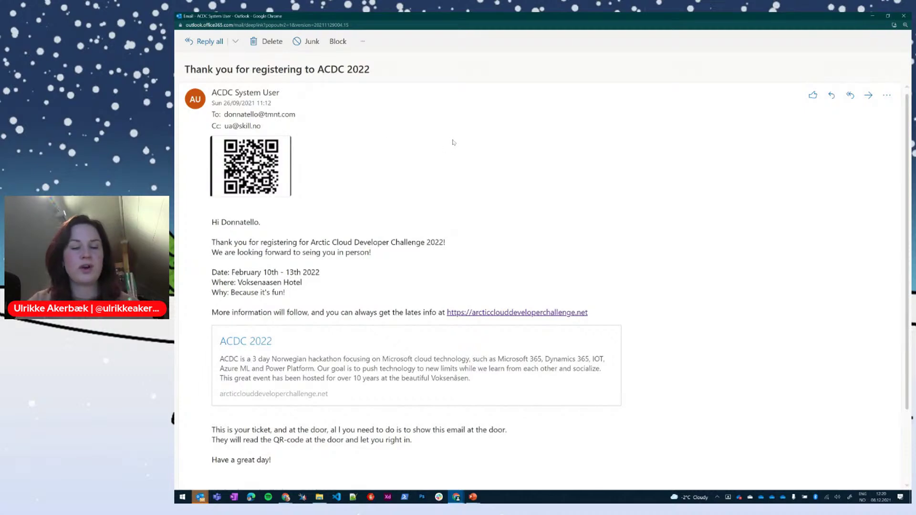
key(alt+Tab)
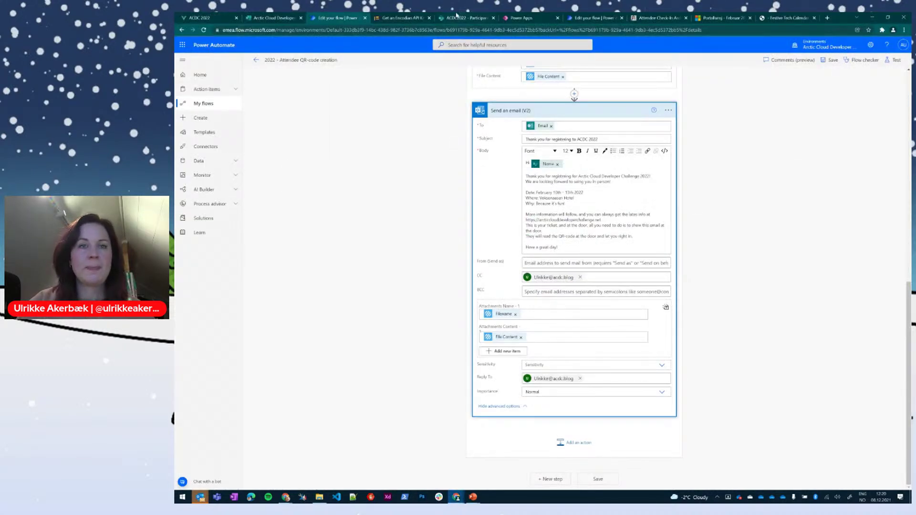
Step: Switch to the 'ACDC2022 - Participants' SharePoint list tab
click(457, 18)
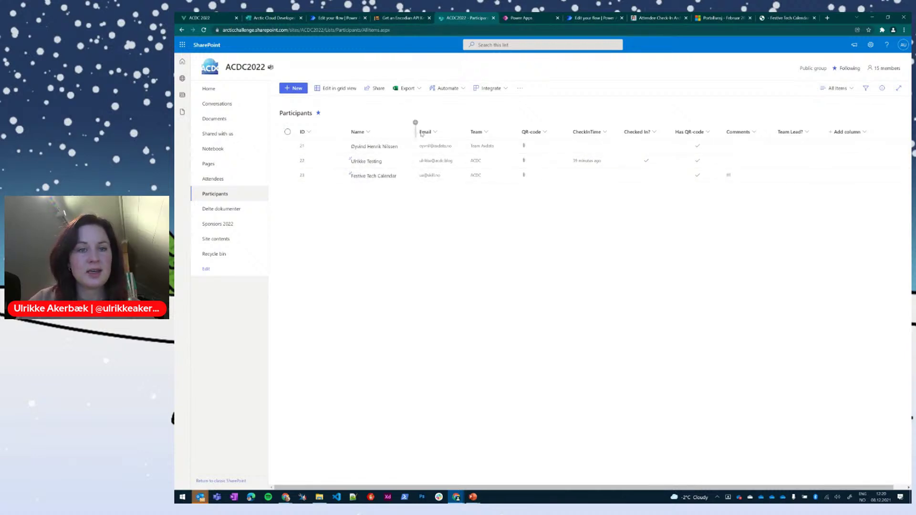
Step: Widen the Name column and open Festive Tech Calendar's qrTemp.PNG attachment, zoomed in
drag(422, 134, 473, 135)
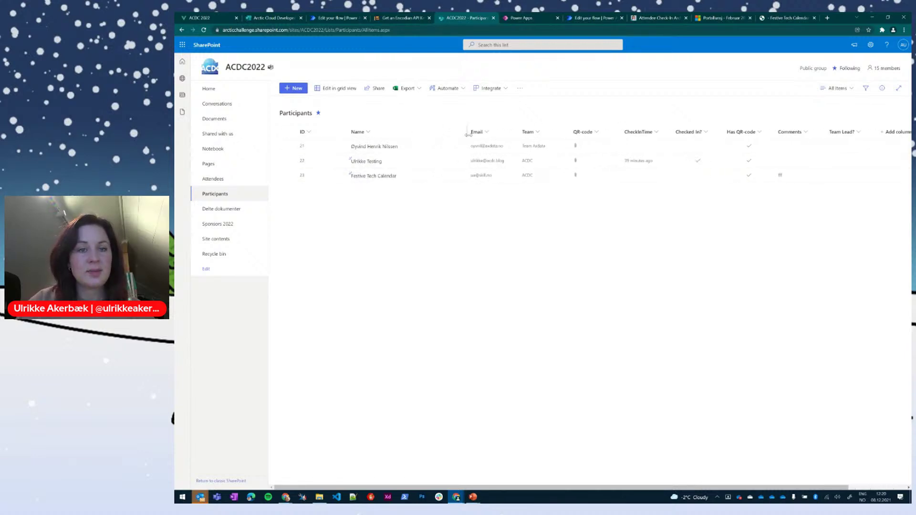
click(382, 177)
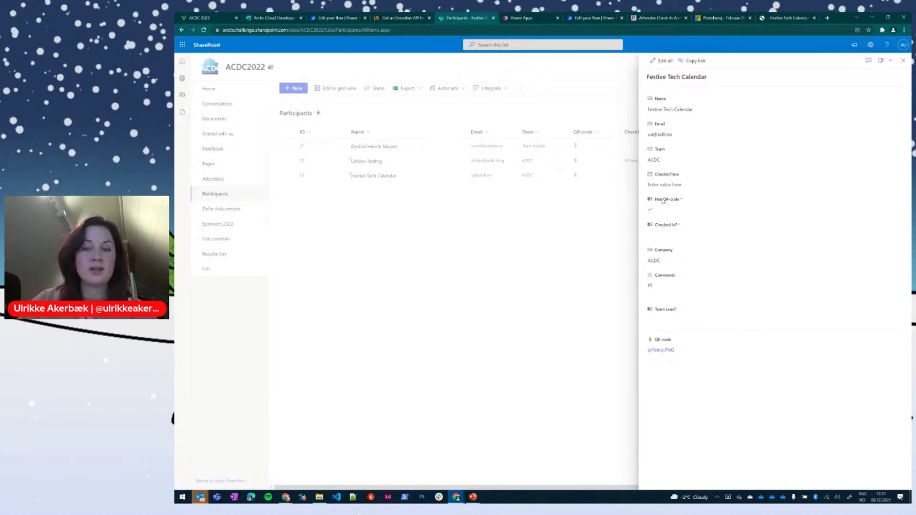
click(665, 351)
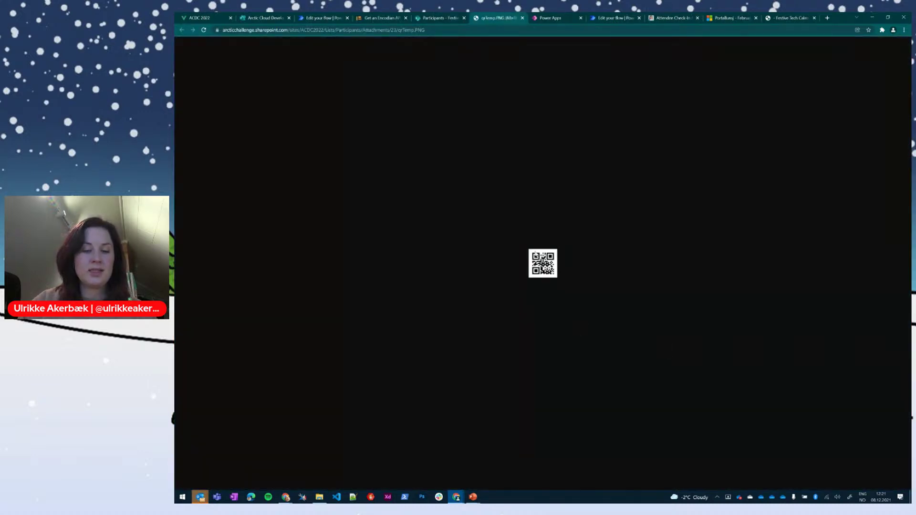
key(ctrl+plus)
key(ctrl+plus)
key(ctrl+plus)
key(ctrl+plus)
key(ctrl+plus)
key(ctrl+plus)
key(ctrl+plus)
key(ctrl+plus)
key(ctrl+plus)
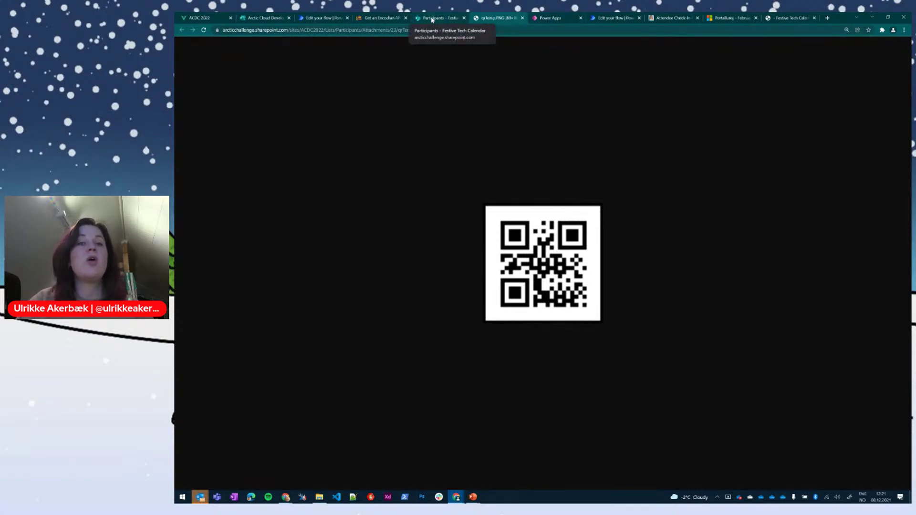
Step: Check the item's QR-code attachment field at reduced zoom, then return to the QR image
click(431, 19)
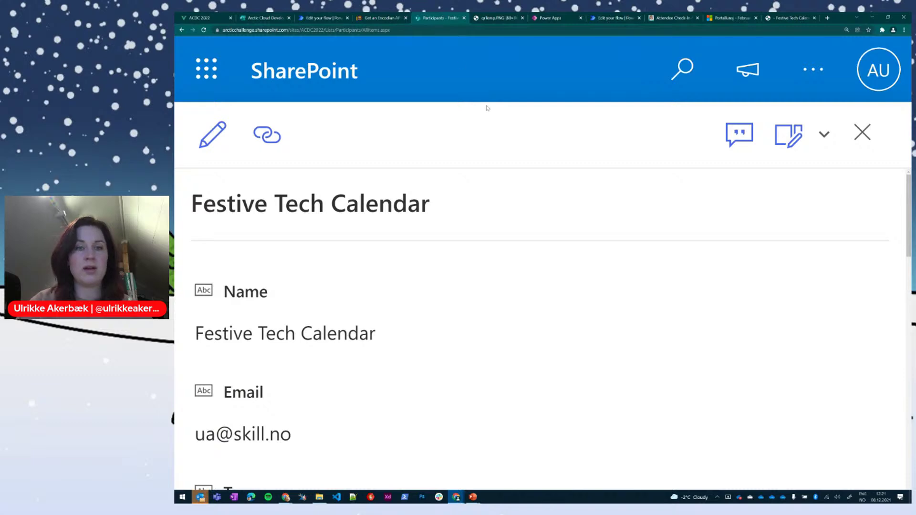
key(ctrl+minus)
key(ctrl+minus)
key(ctrl+minus)
key(ctrl+minus)
key(ctrl+minus)
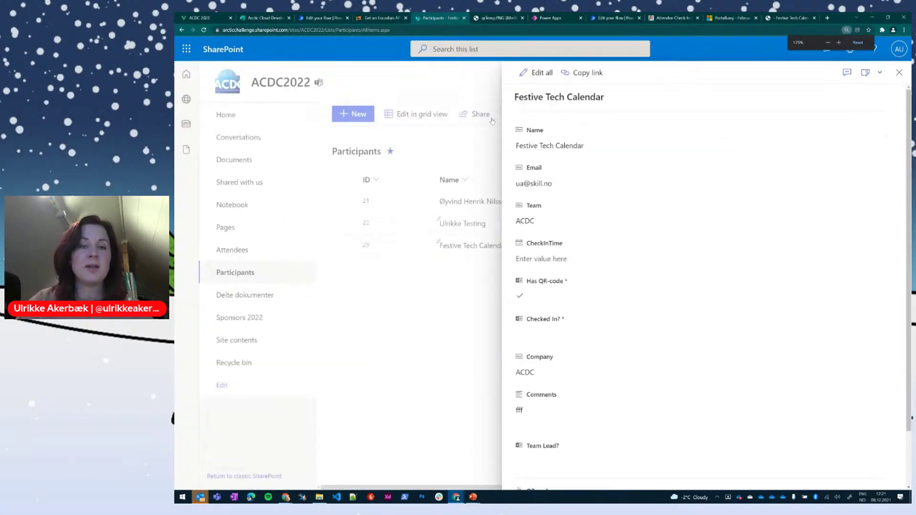
key(ctrl+minus)
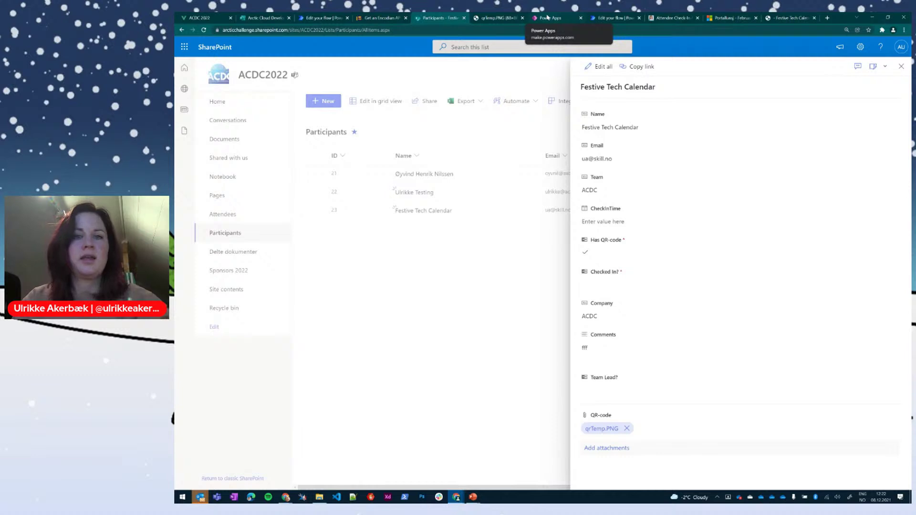
click(500, 20)
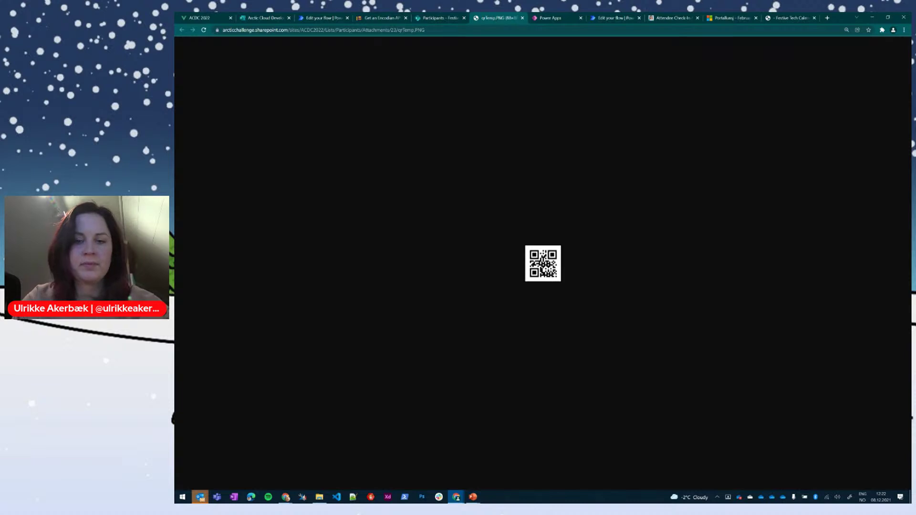
Step: Scan the QR image with the phone app and return to the Participants item
scroll(543, 263, up, 6)
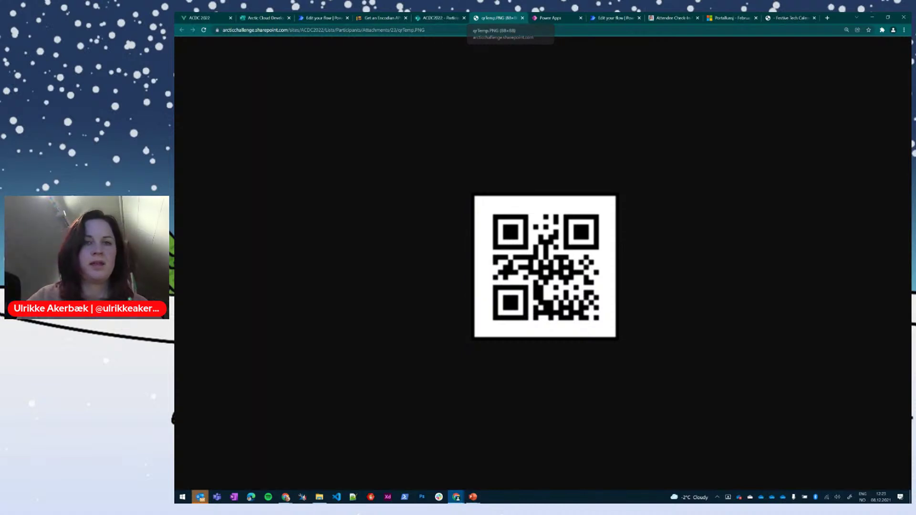
click(444, 18)
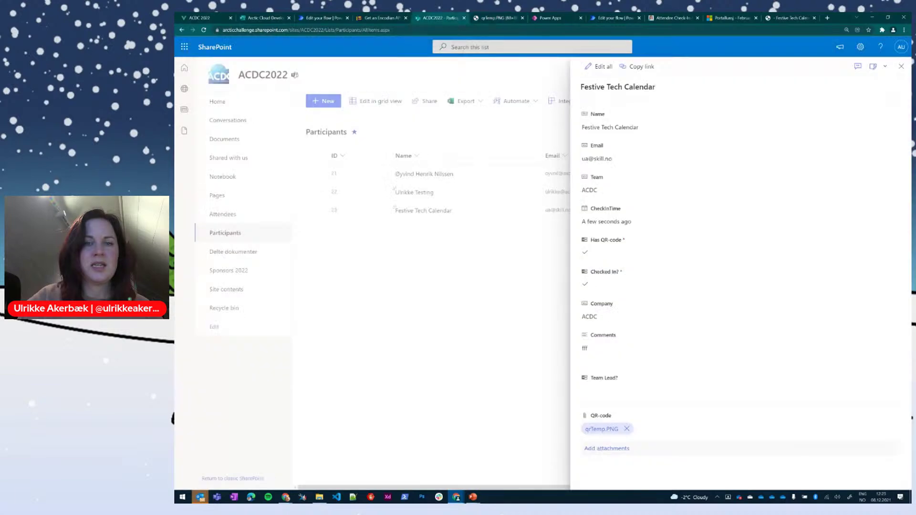
Step: Refresh the Participants list to confirm Festive Tech Calendar's check-in, then switch to Power Apps
click(902, 69)
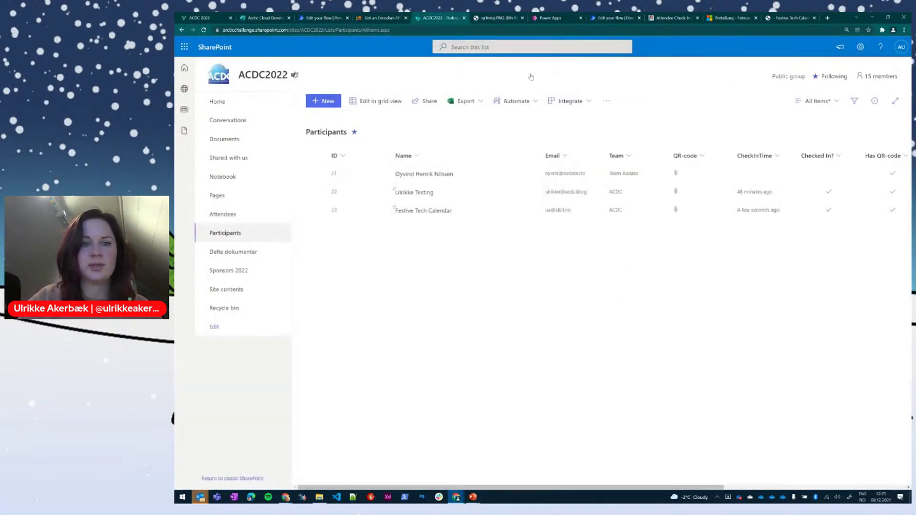
key(F5)
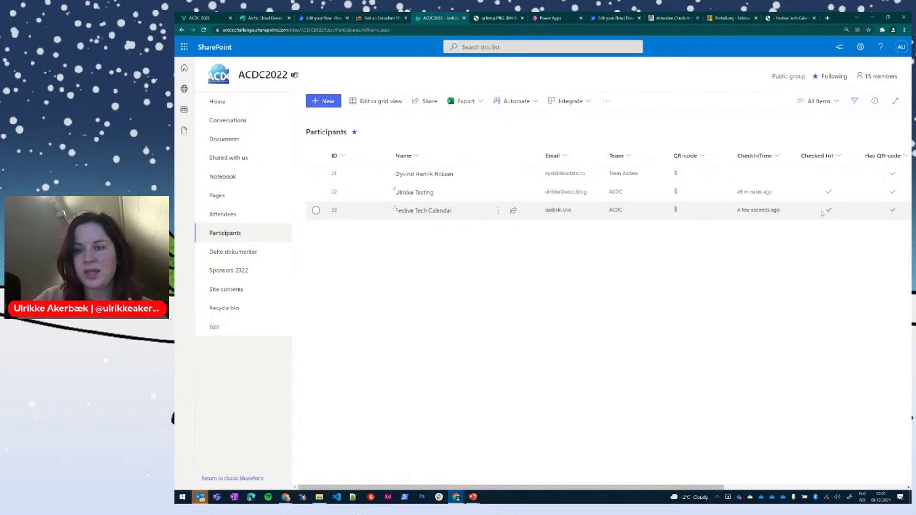
click(423, 211)
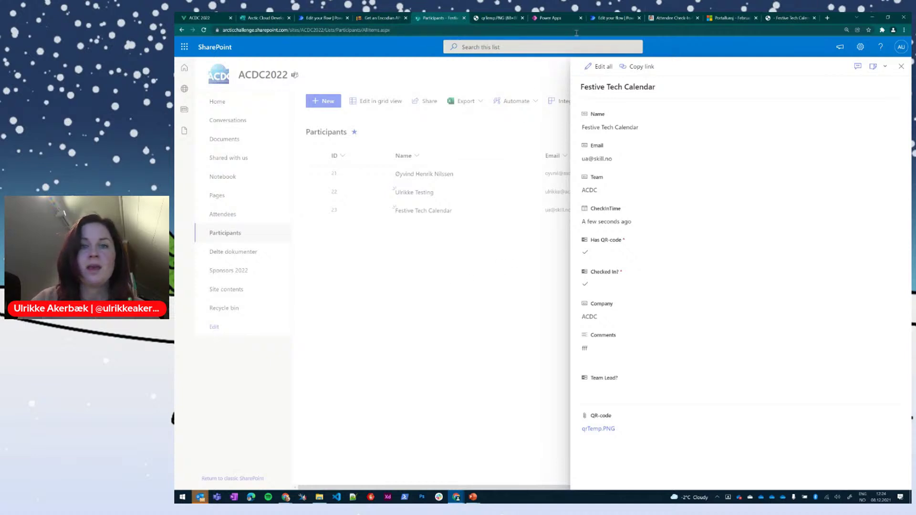
click(559, 18)
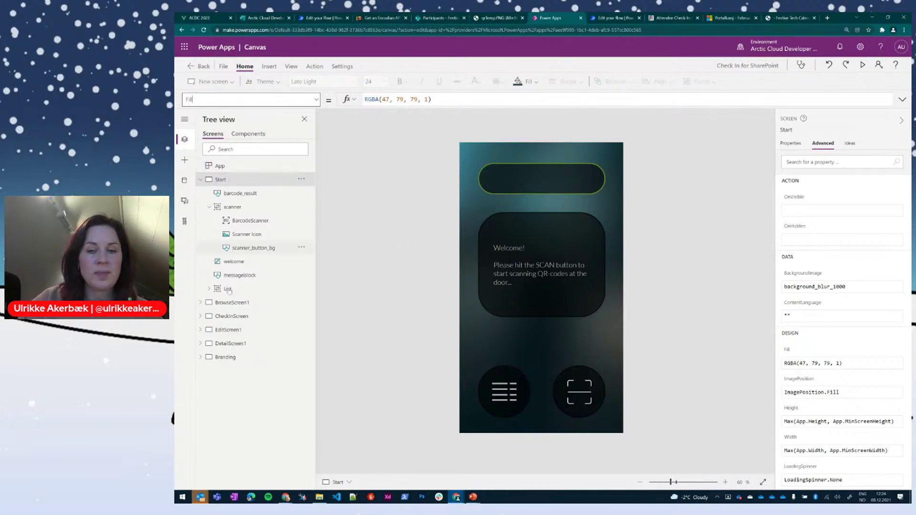
click(240, 305)
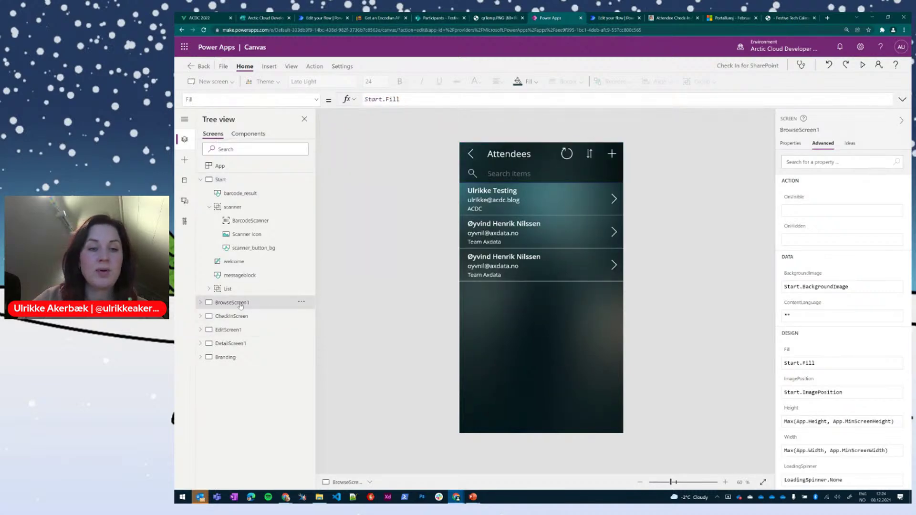
click(287, 179)
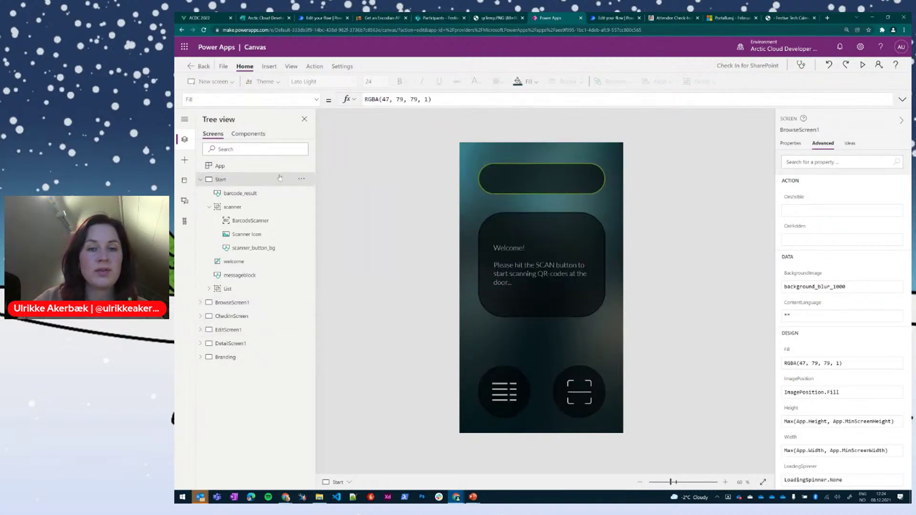
click(499, 388)
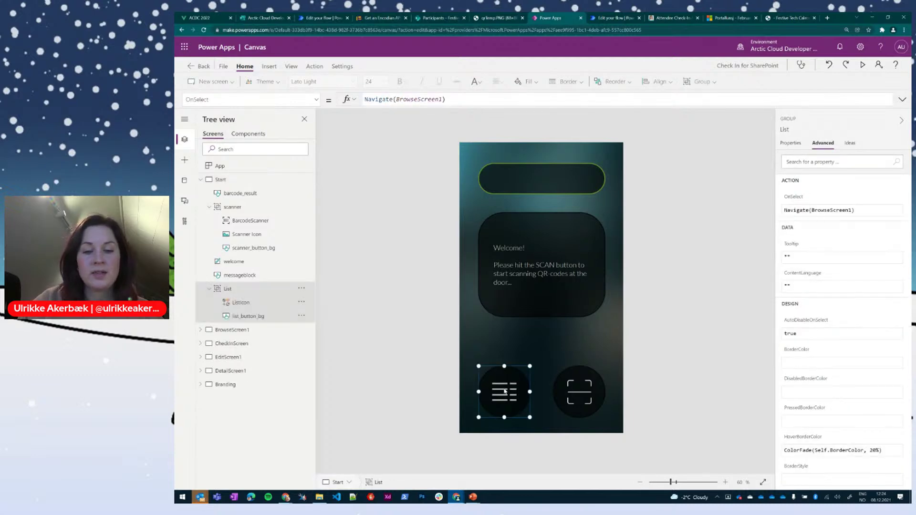
click(232, 332)
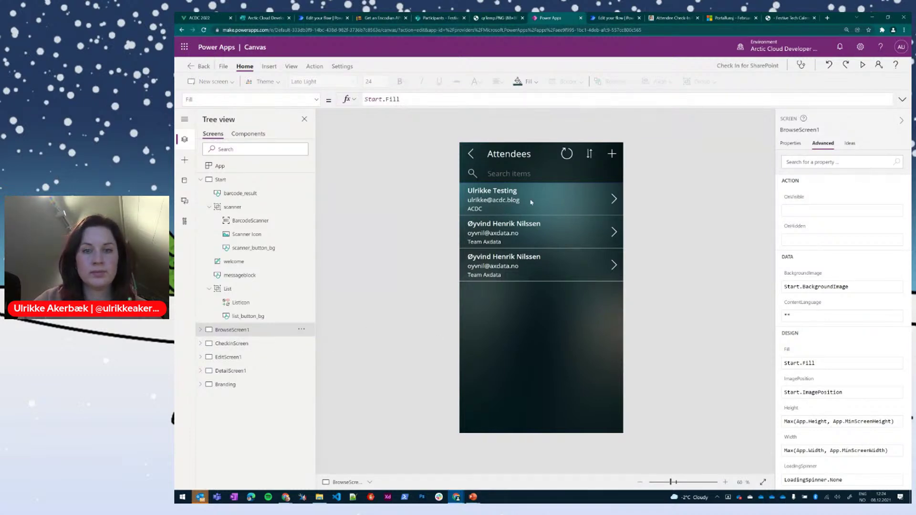
alt+click(605, 205)
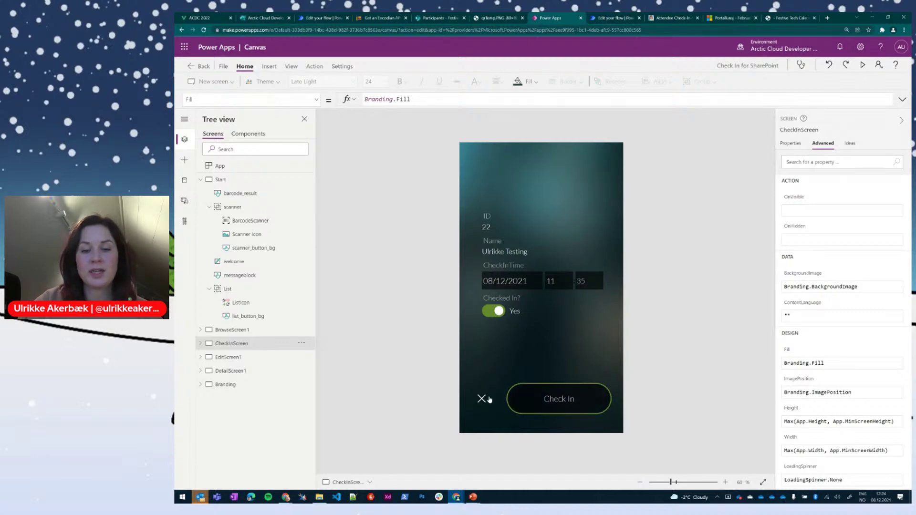
alt+click(483, 399)
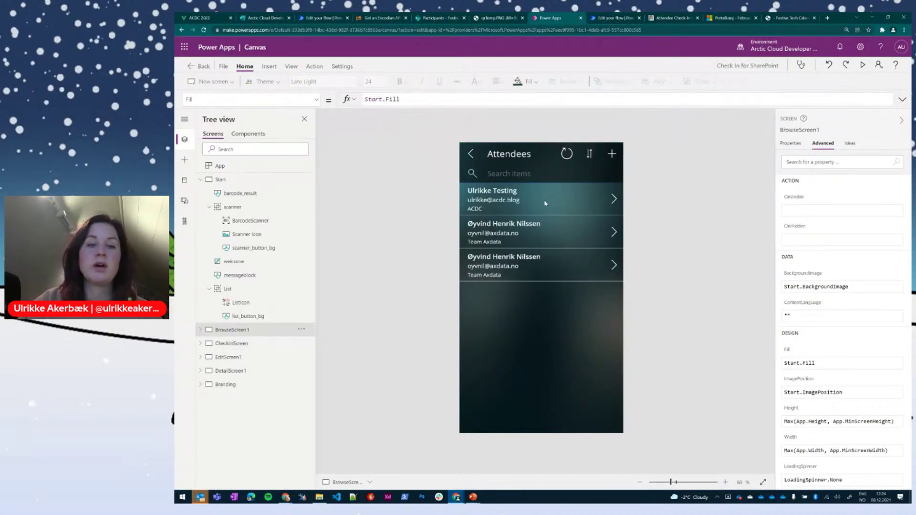
click(220, 179)
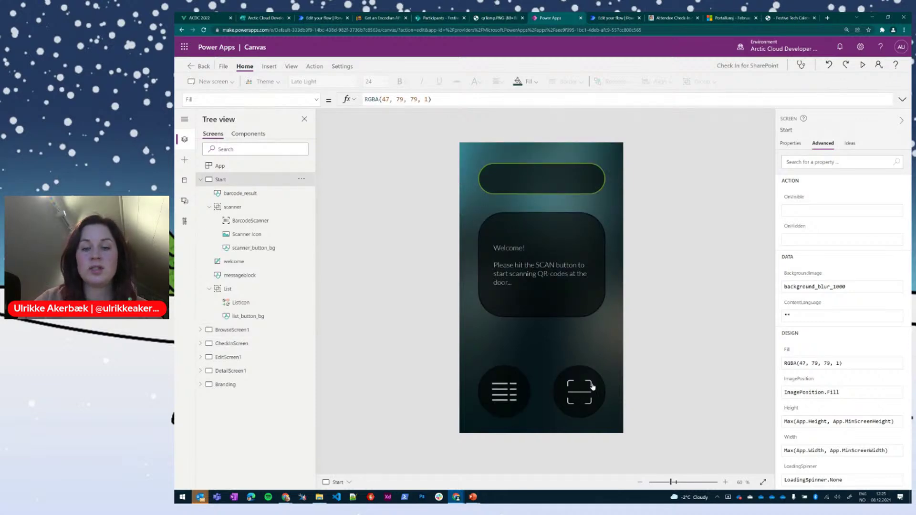
alt+click(504, 390)
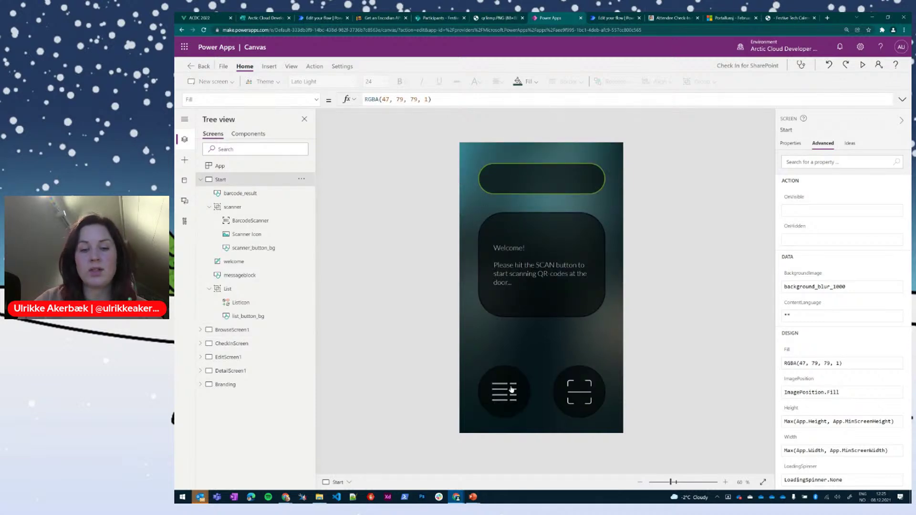
alt+click(523, 196)
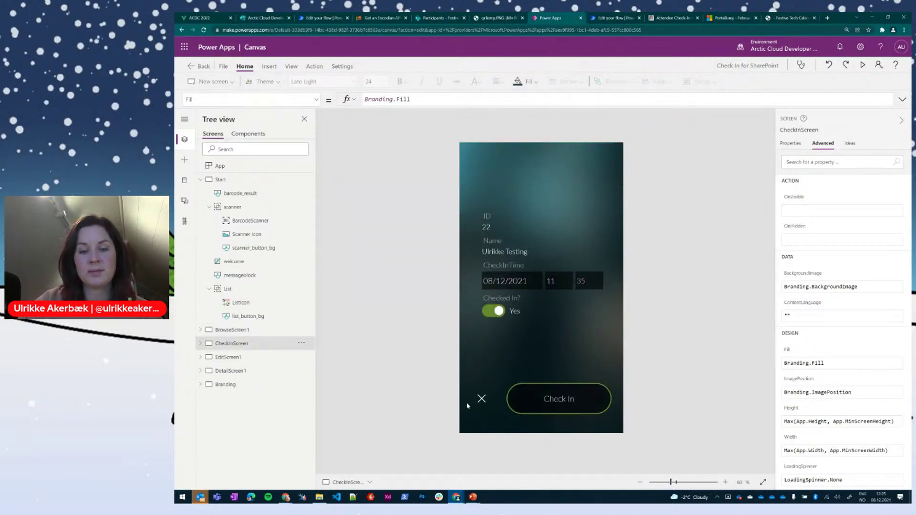
alt+click(478, 400)
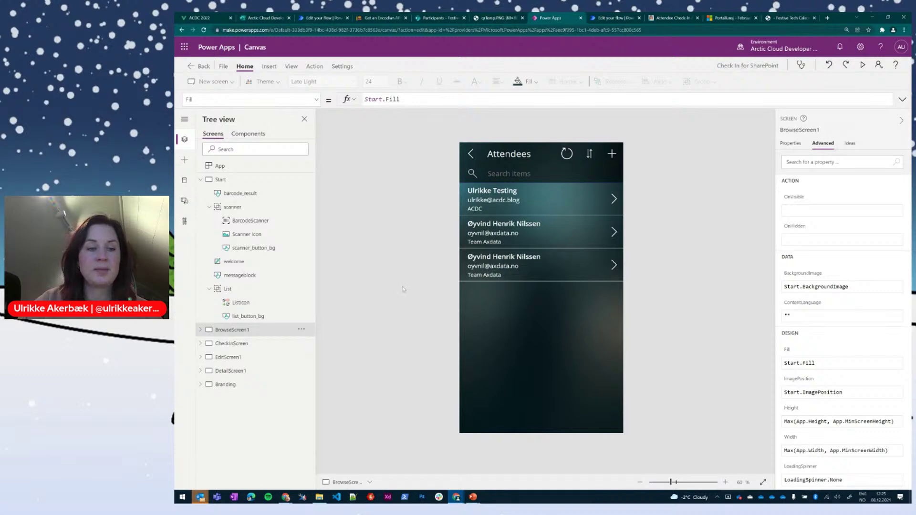
click(245, 184)
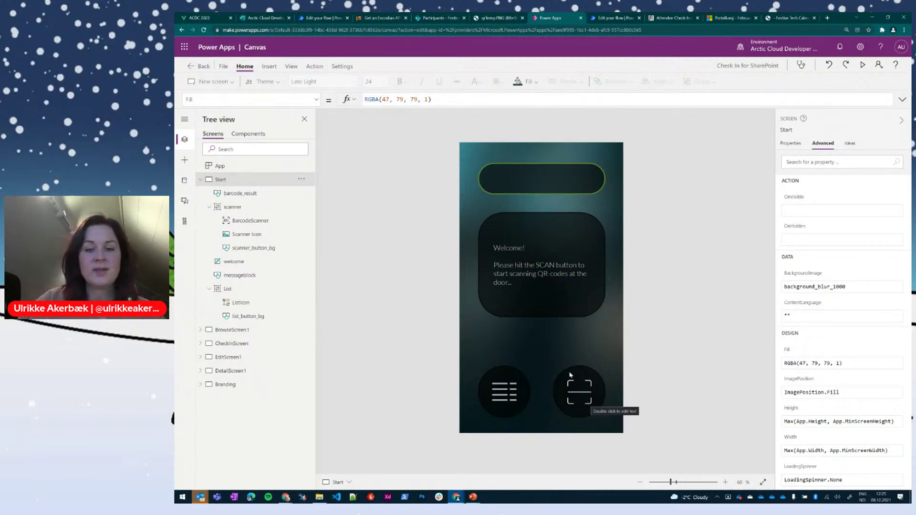
click(570, 375)
click(251, 220)
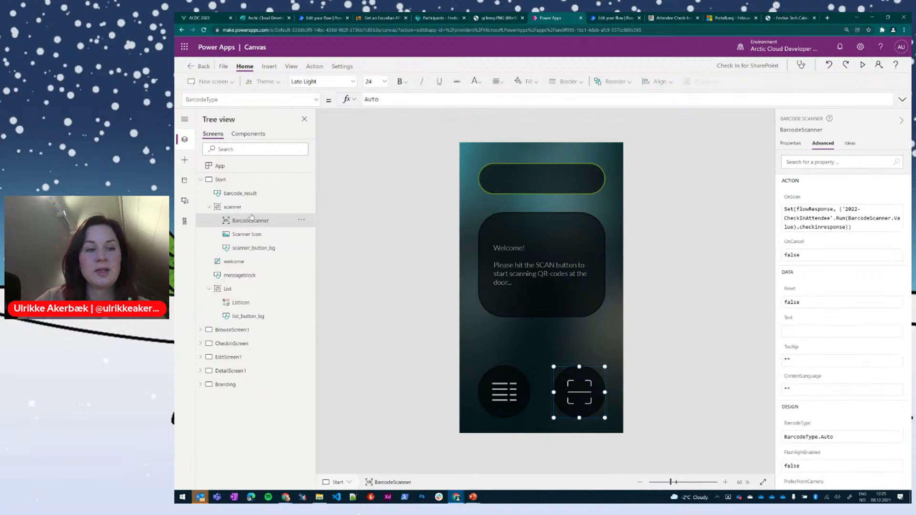
click(269, 67)
click(552, 82)
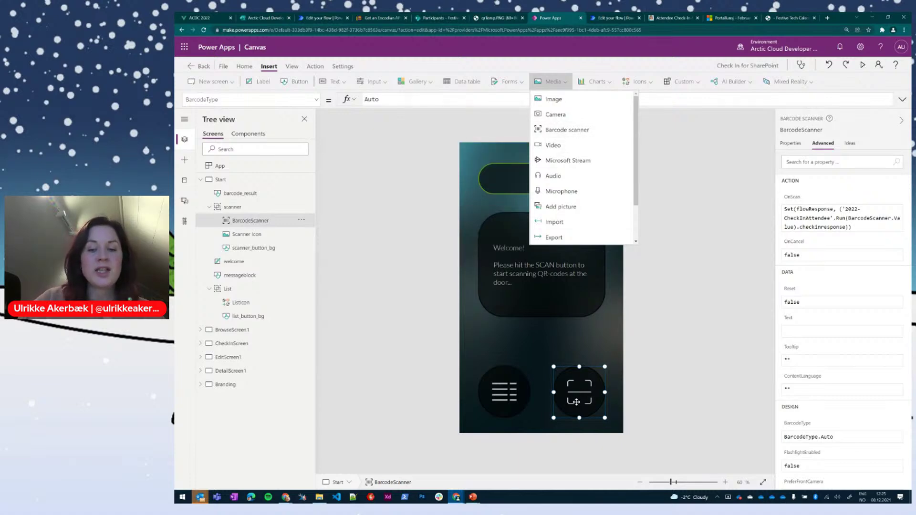
click(317, 100)
click(594, 402)
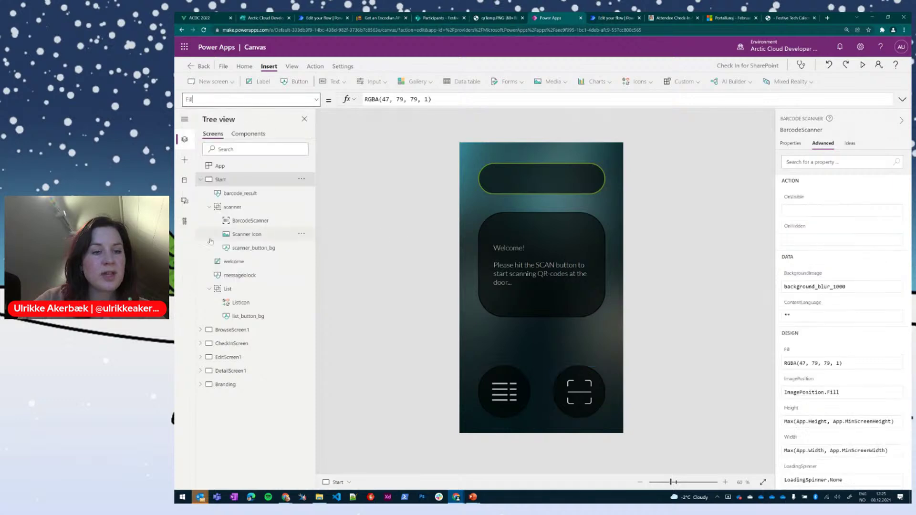
click(594, 403)
click(247, 220)
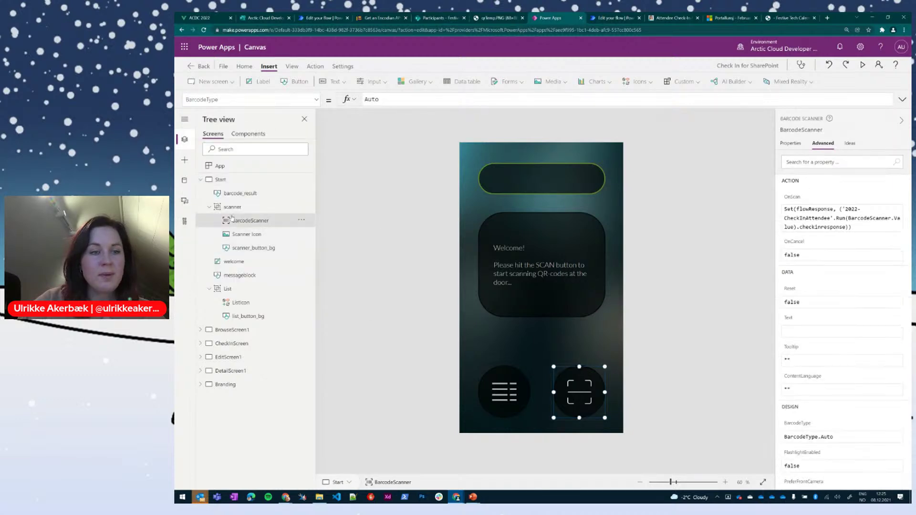
click(313, 101)
scroll(274, 186, down, 6)
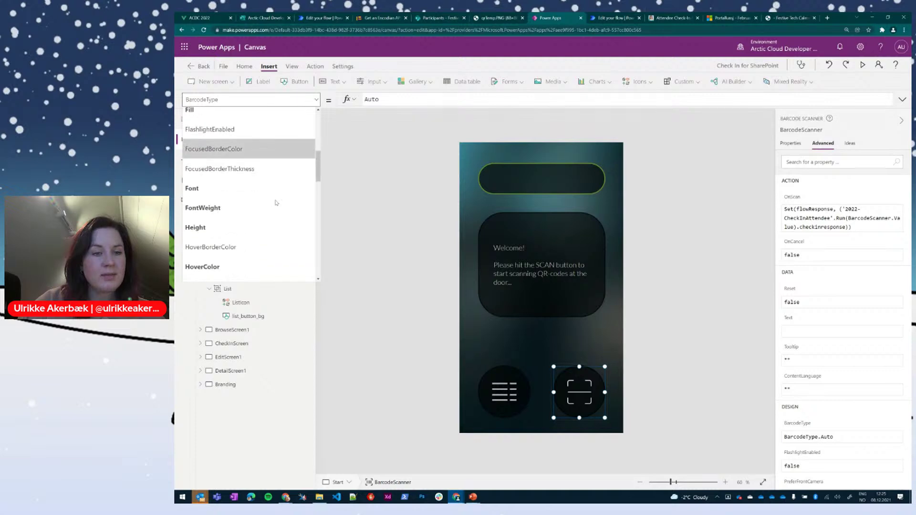
scroll(277, 204, down, 2)
click(283, 193)
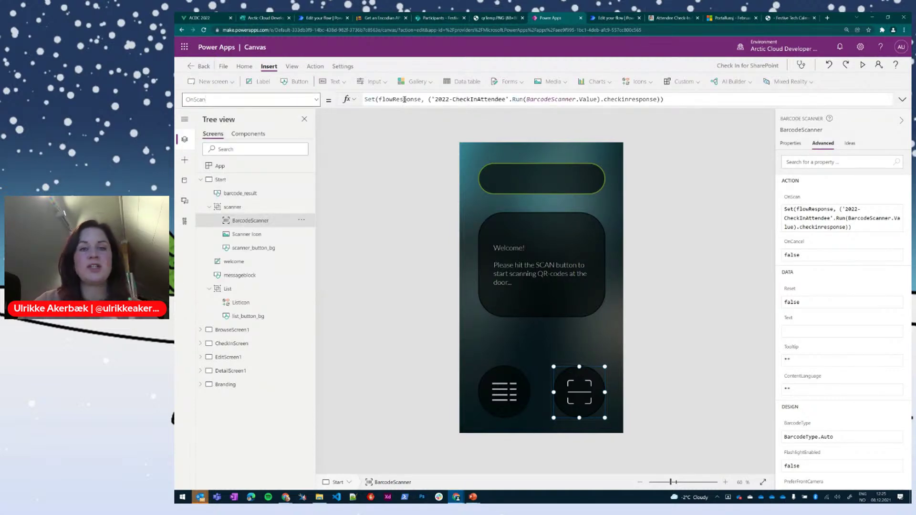
click(467, 101)
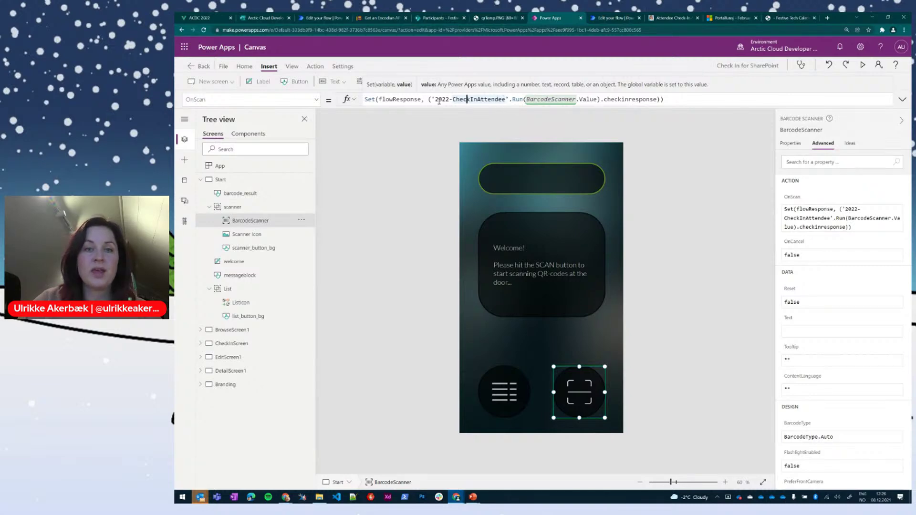
drag(434, 99, 513, 100)
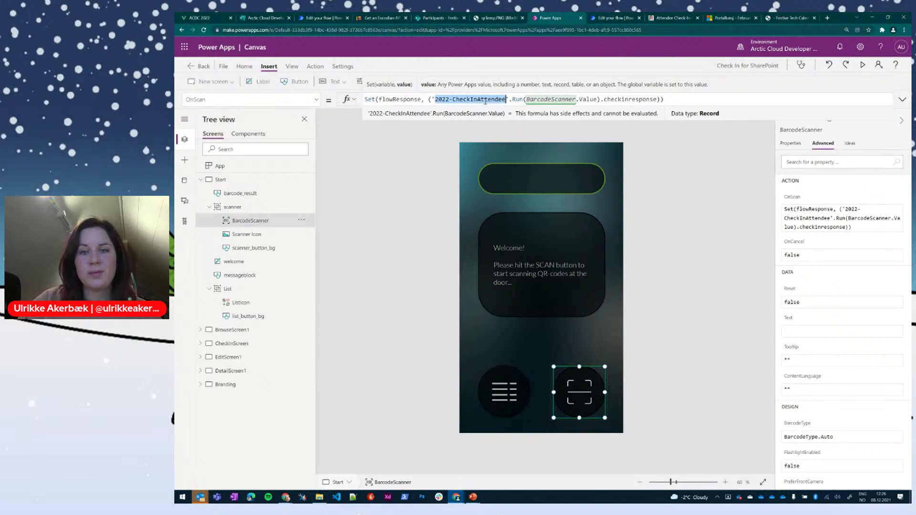
click(608, 99)
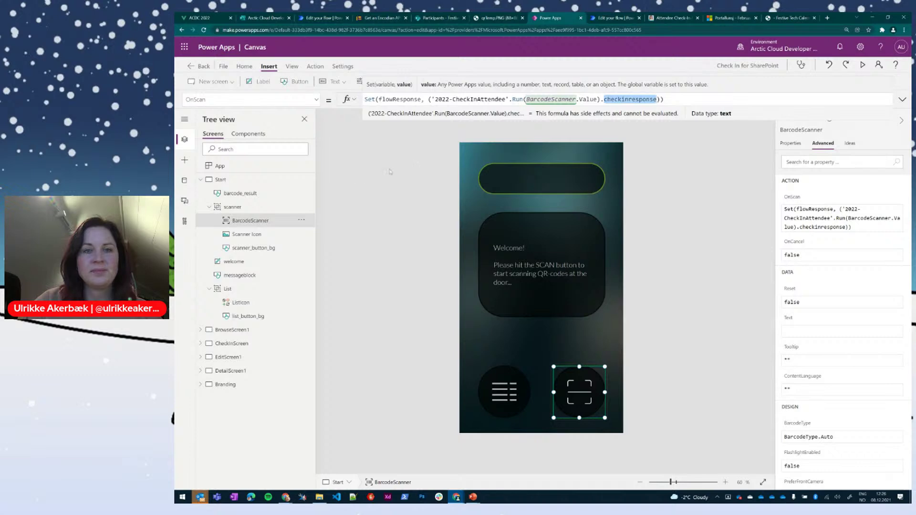
click(478, 99)
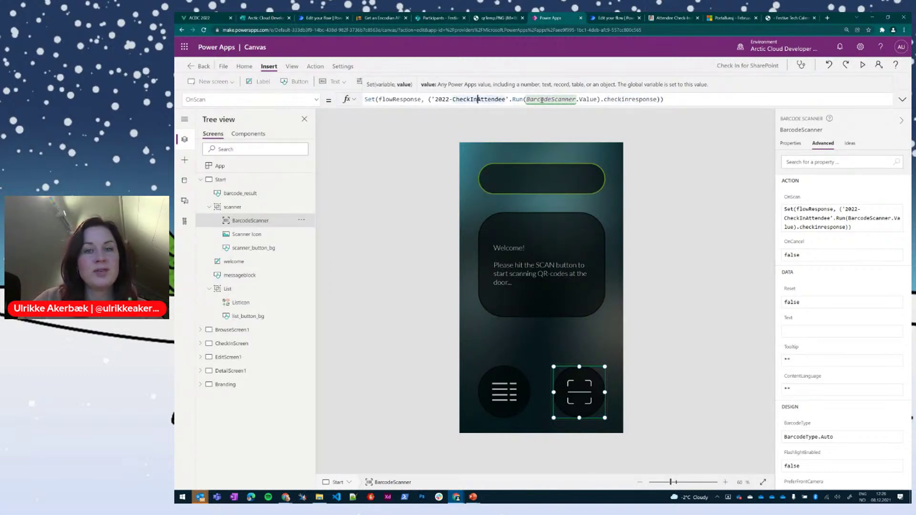
click(550, 99)
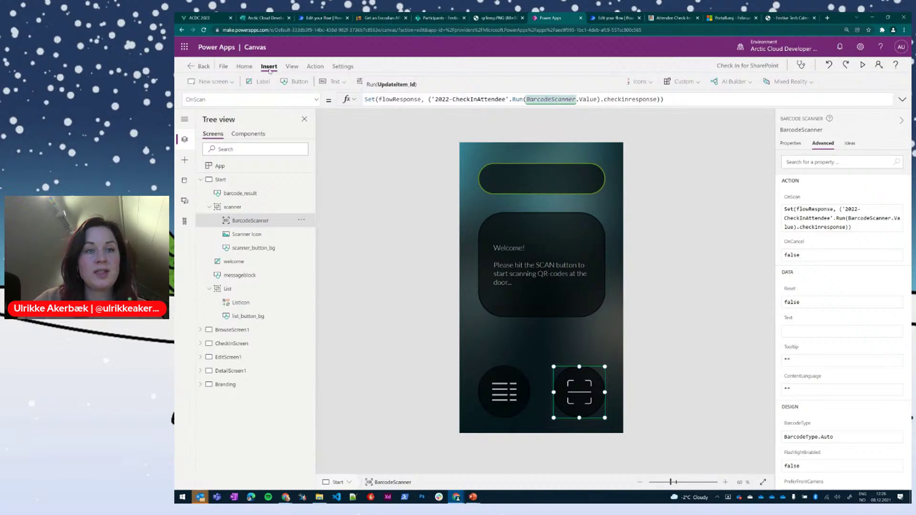
click(552, 82)
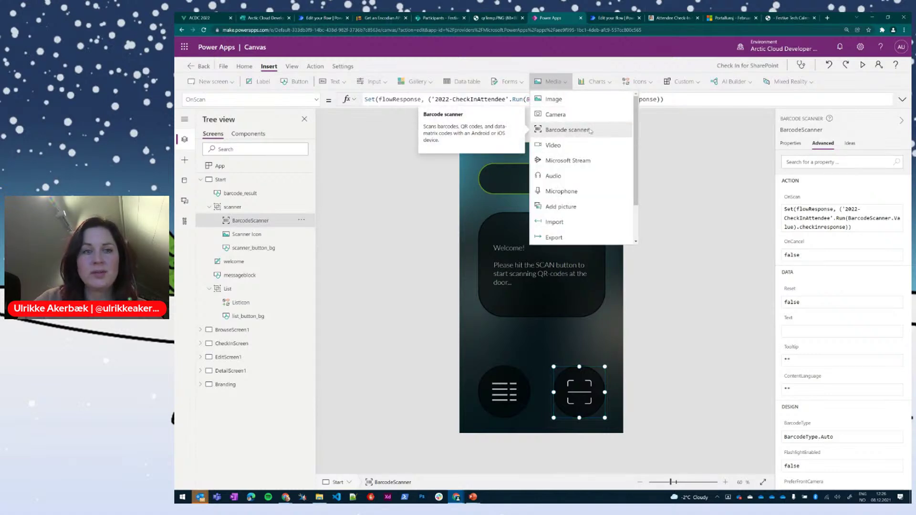
click(366, 149)
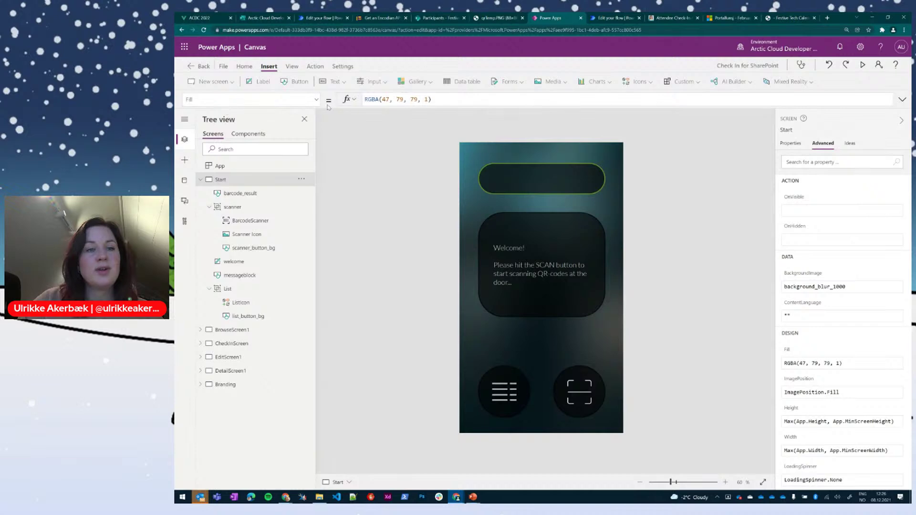
click(567, 378)
click(567, 378)
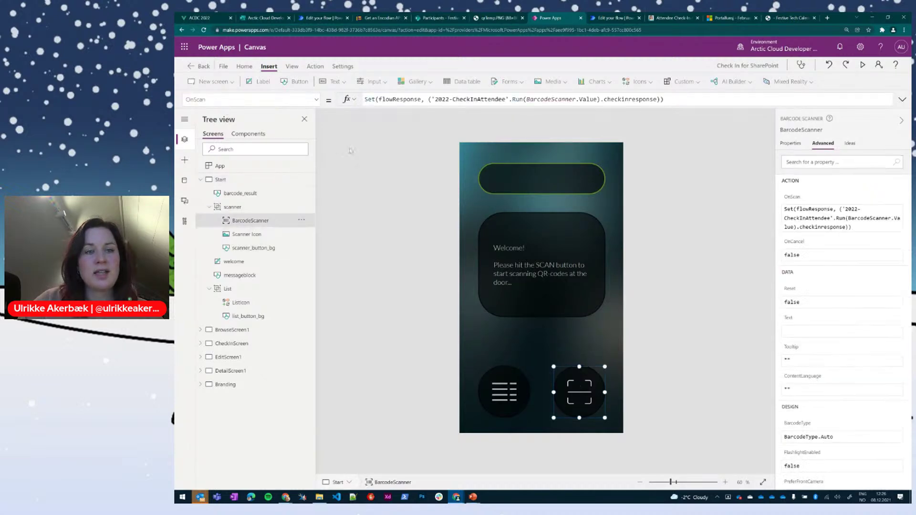
click(478, 99)
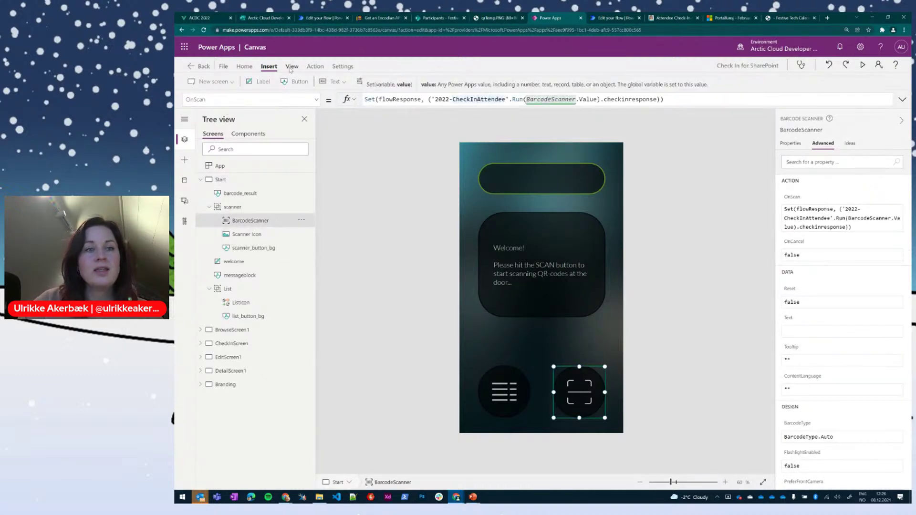
click(321, 66)
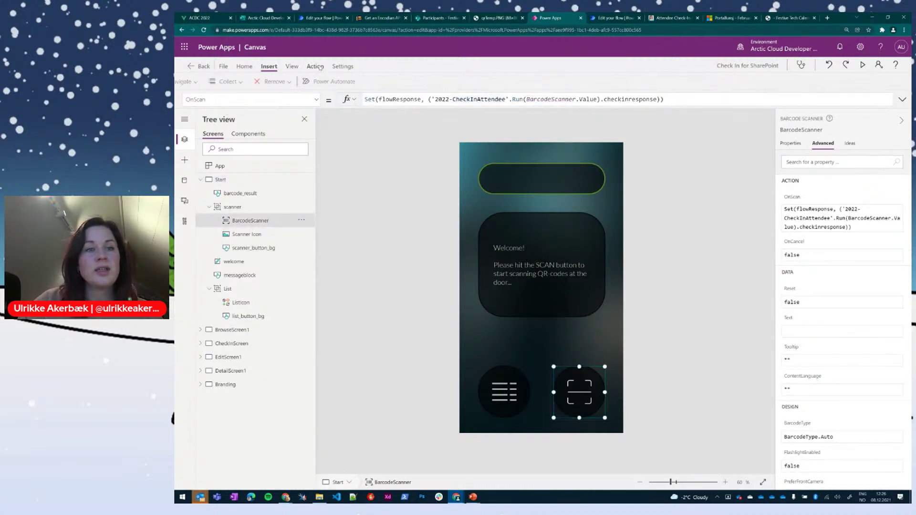
Step: From Action > Power Automate, edit the associated 2022 - Check In Attendee flow
click(361, 83)
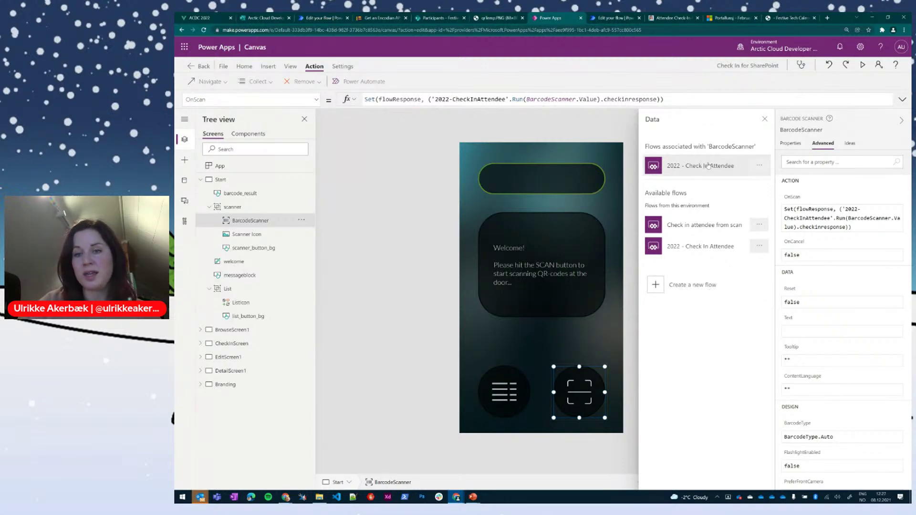
click(757, 165)
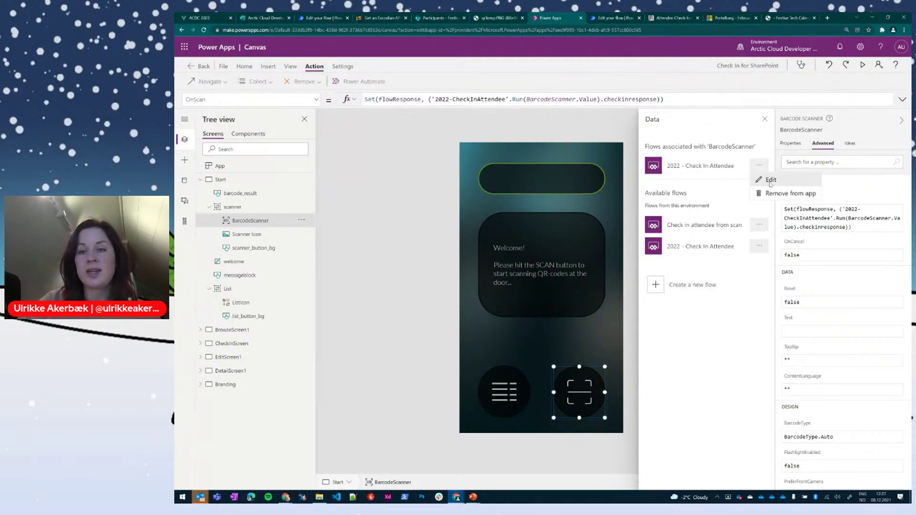
click(769, 180)
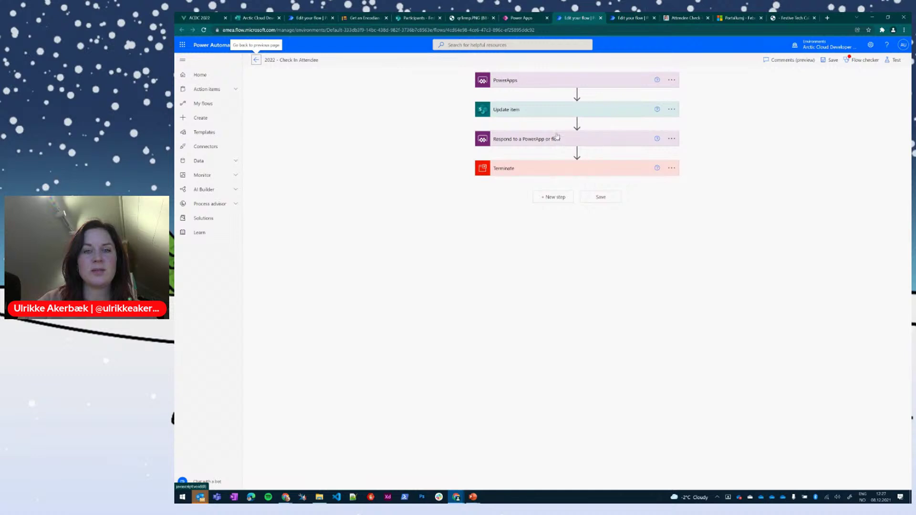
Step: Expand the trigger and Update item steps and inspect CheckInTime's utcNow() expression
click(563, 80)
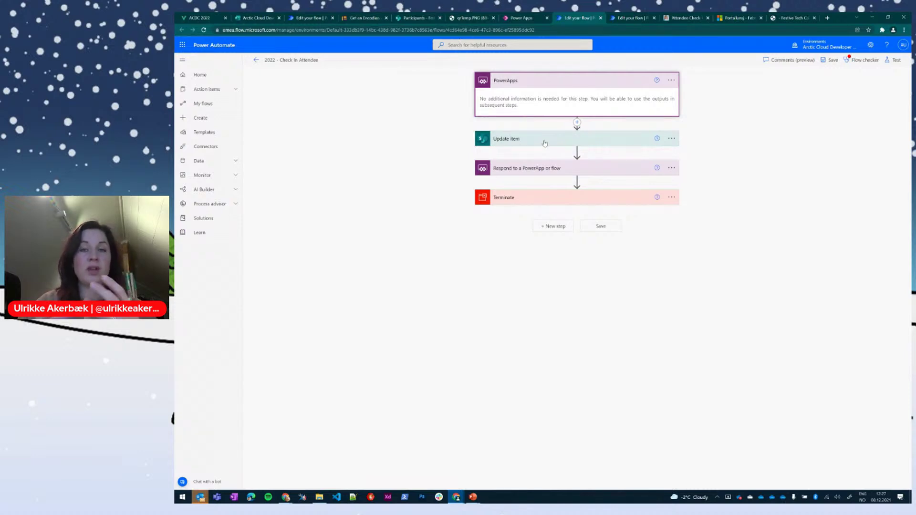
click(544, 143)
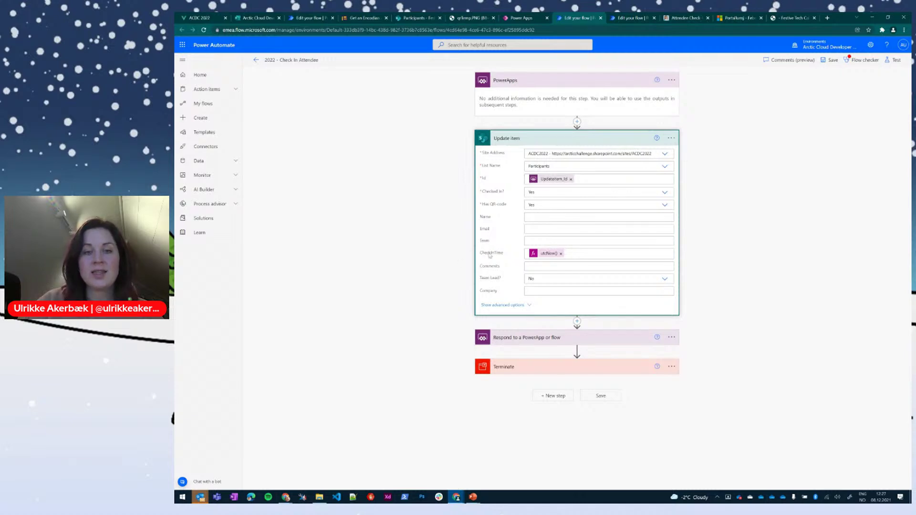
click(598, 253)
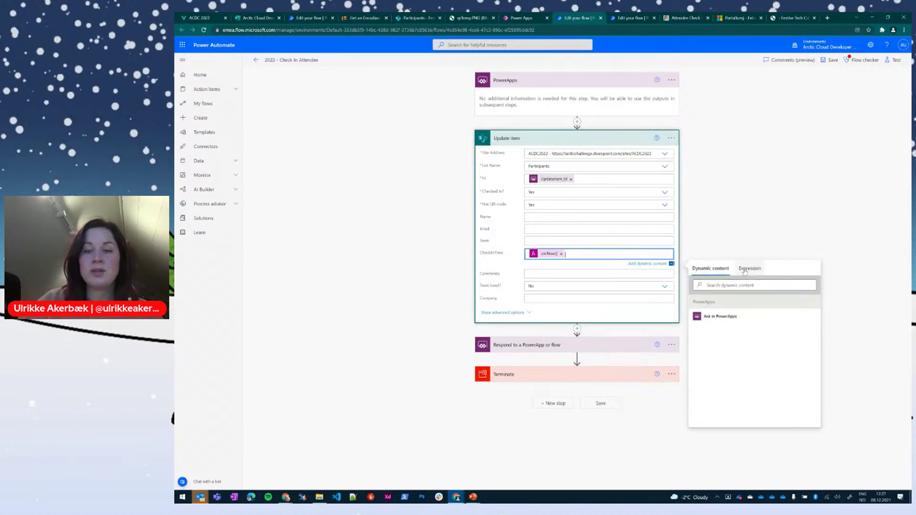
click(748, 257)
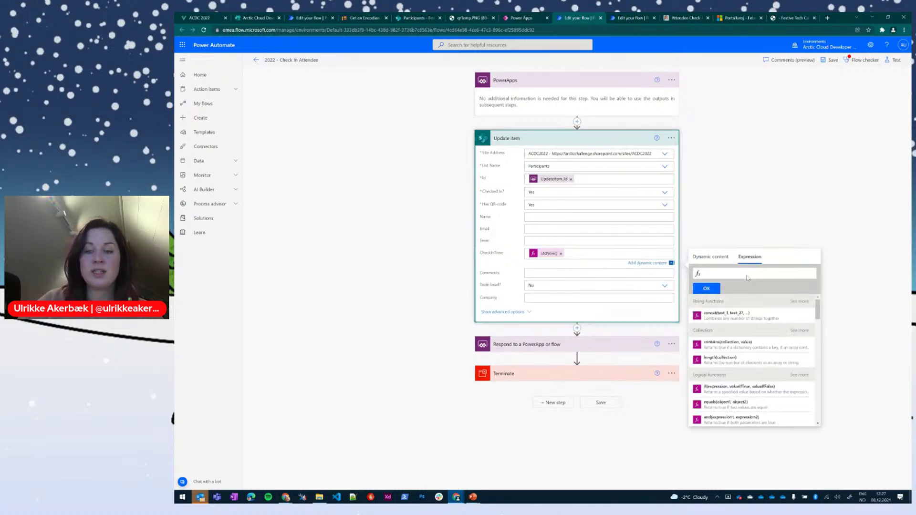
click(545, 256)
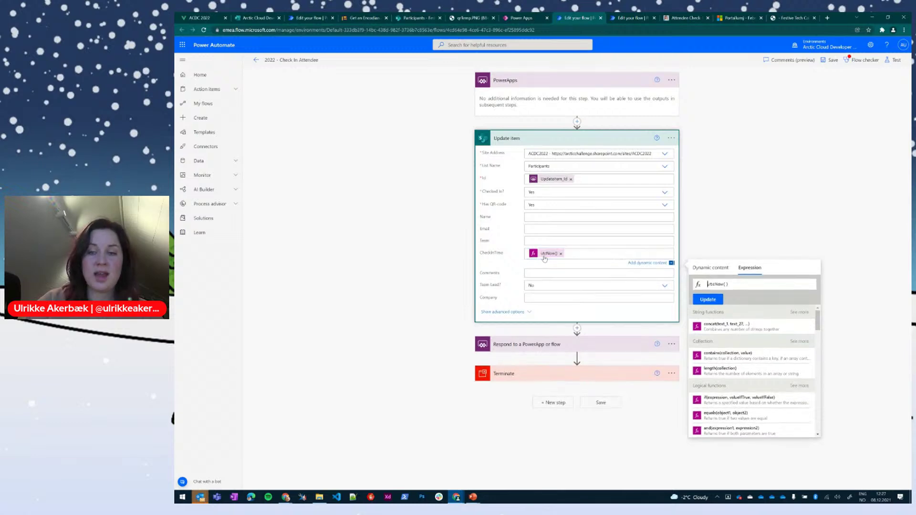
triple_click(739, 286)
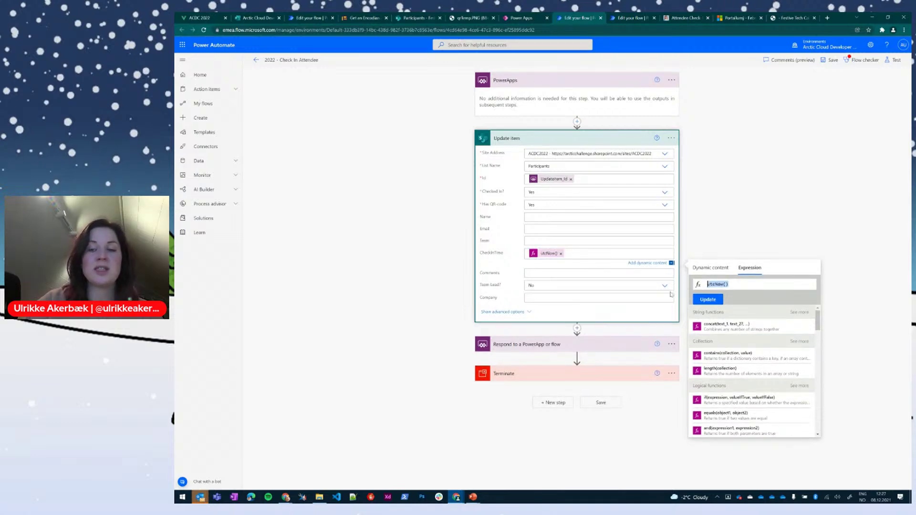
click(445, 277)
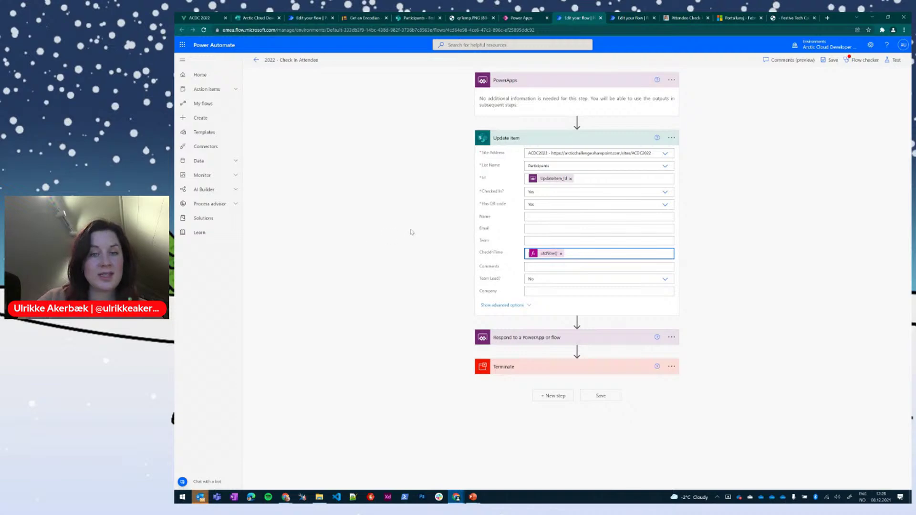
Step: Review the Respond step's 'checked in!' message and Terminate status, then return to Power Apps
click(549, 336)
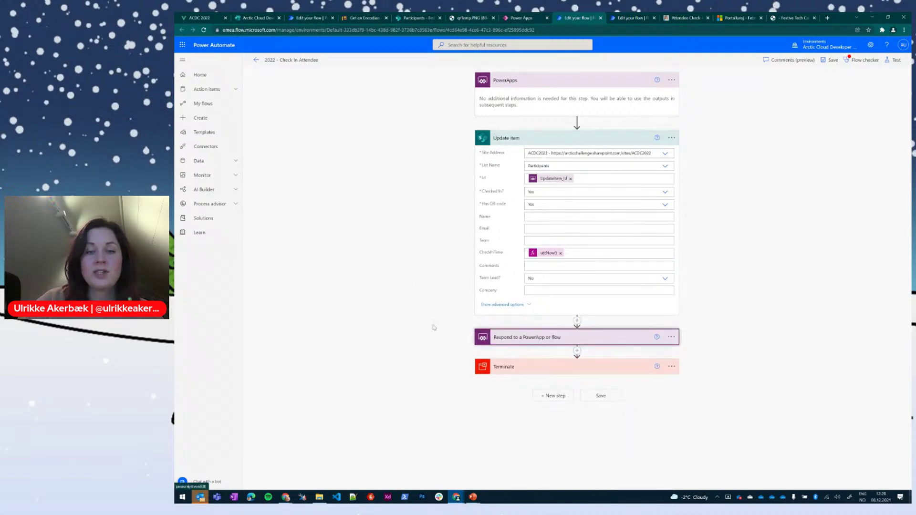
click(545, 337)
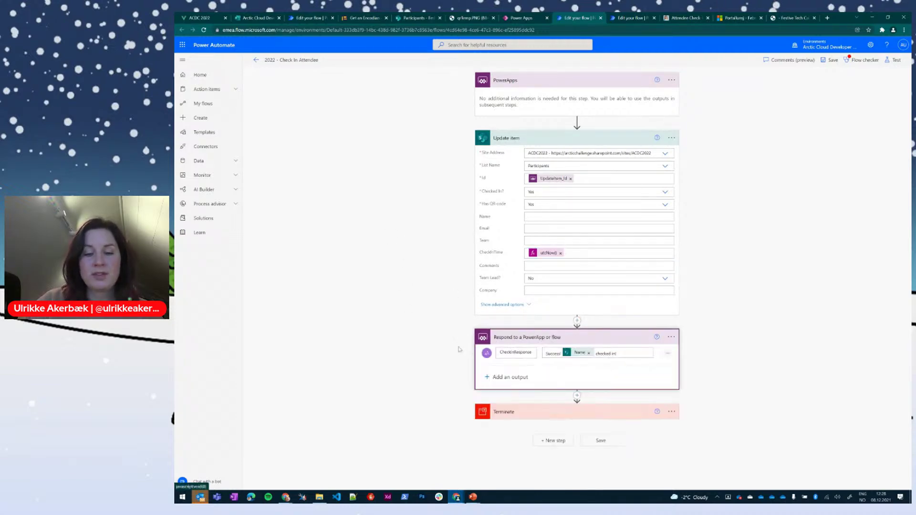
double_click(506, 352)
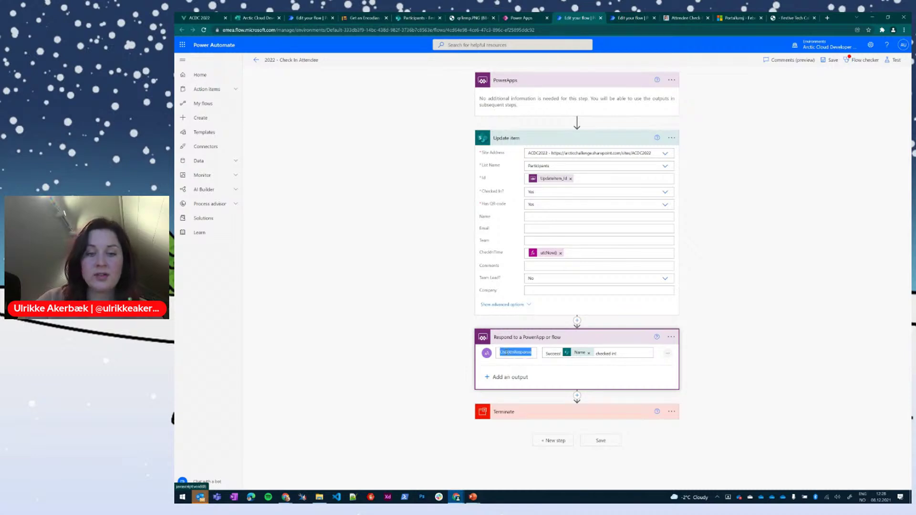
click(551, 354)
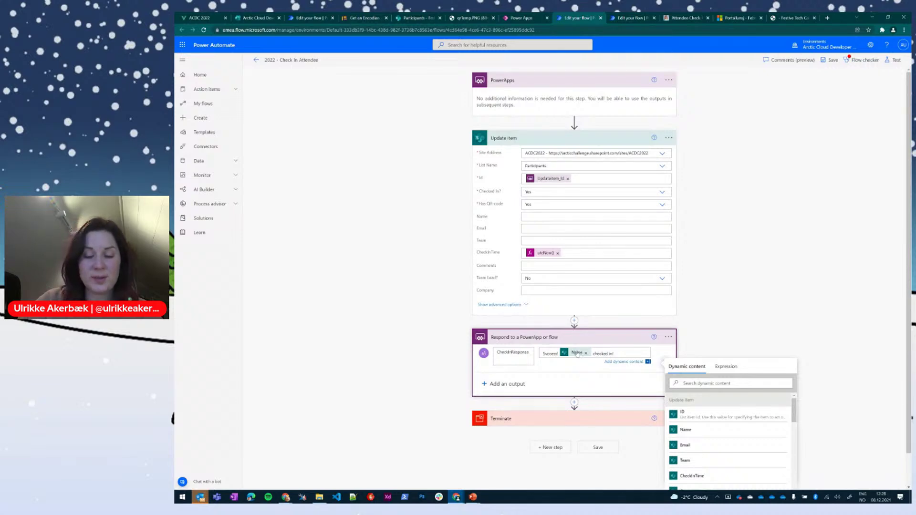
click(615, 354)
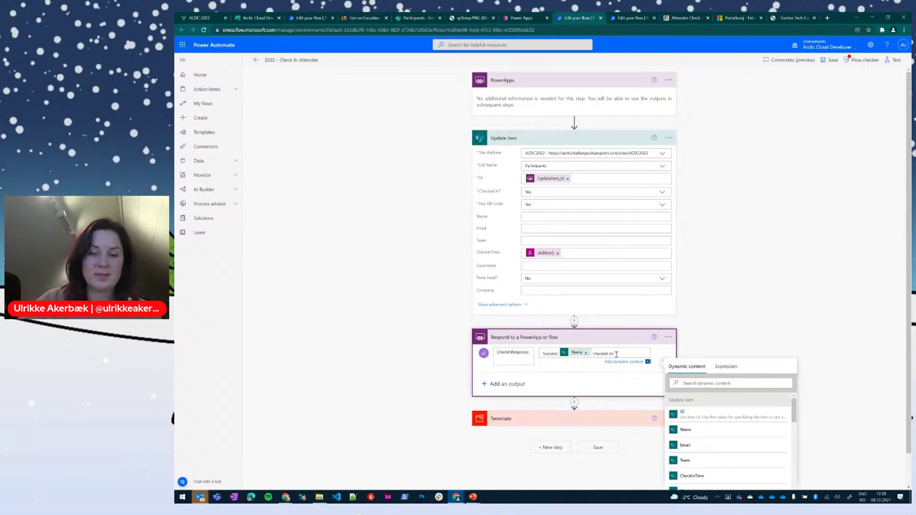
click(535, 420)
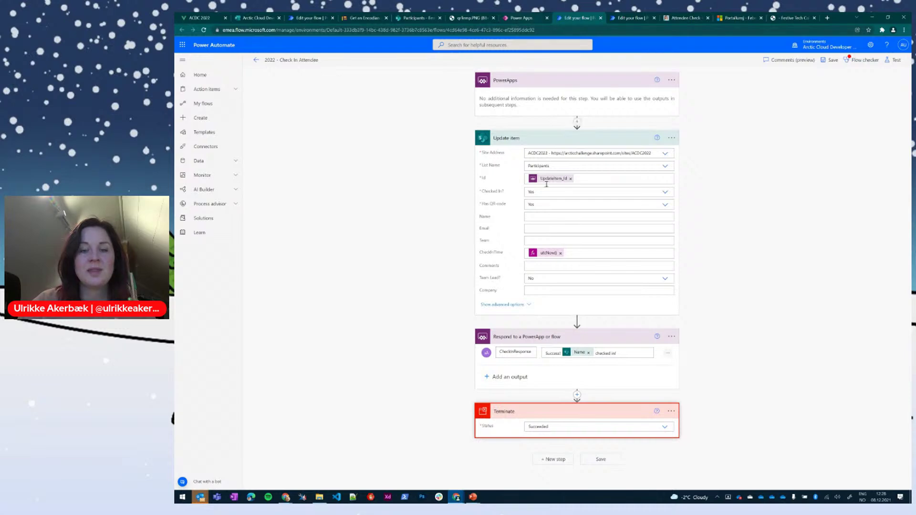
click(641, 352)
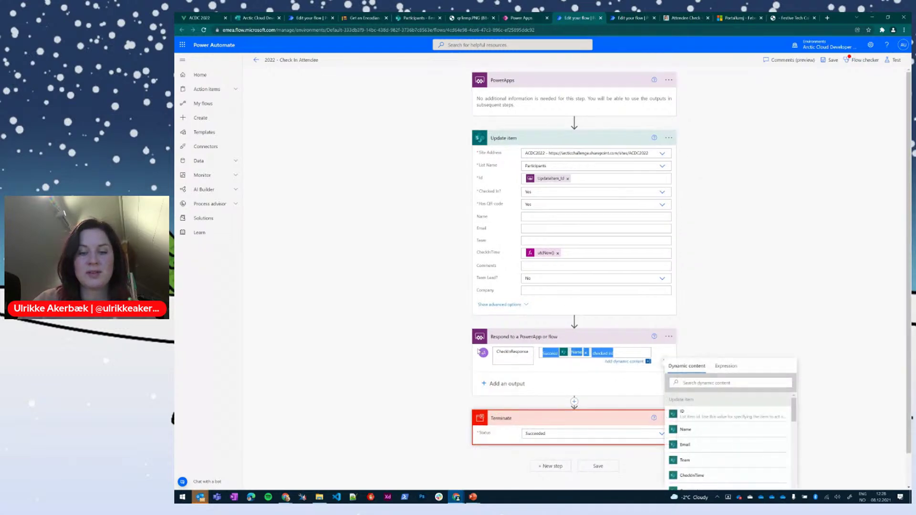
click(394, 374)
click(520, 20)
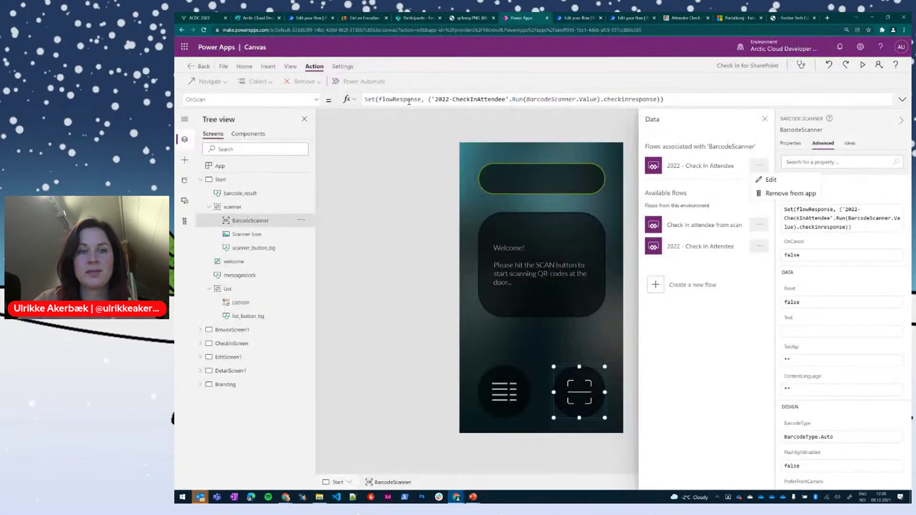
click(472, 101)
click(536, 96)
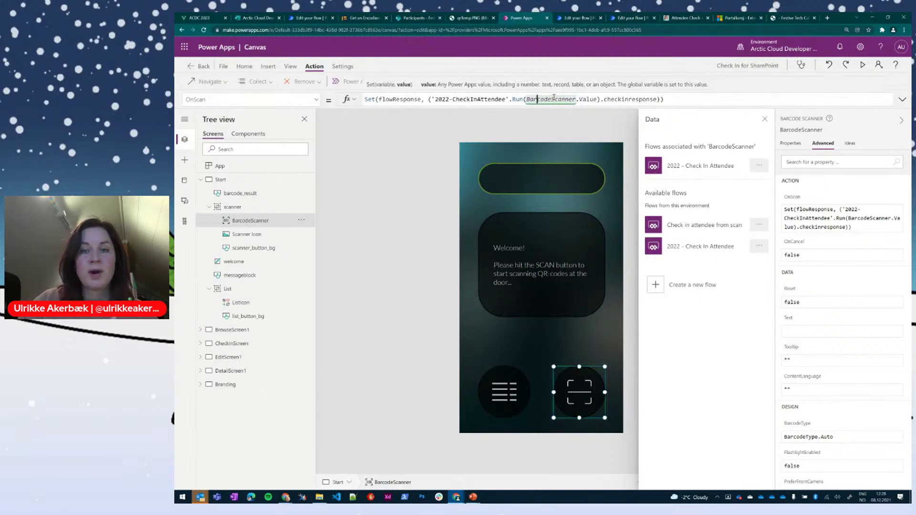
double_click(589, 99)
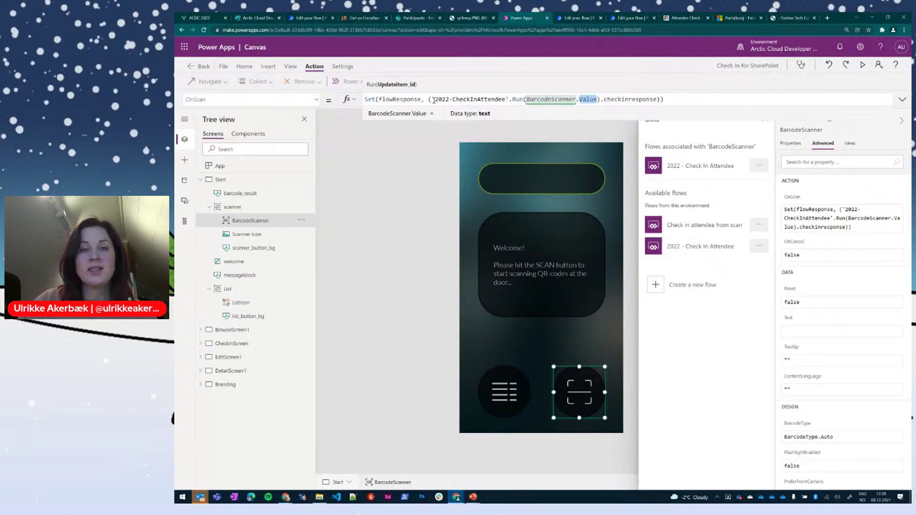
drag(428, 99, 497, 99)
click(497, 99)
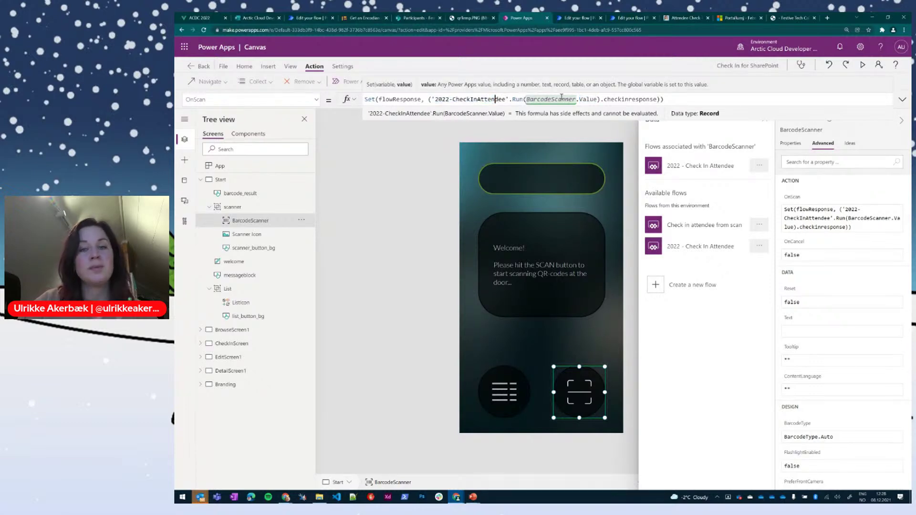
double_click(627, 99)
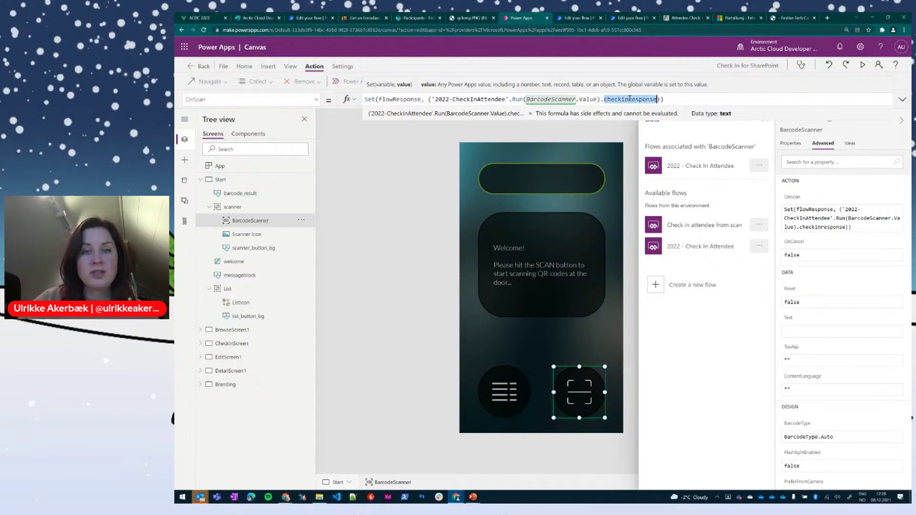
triple_click(398, 99)
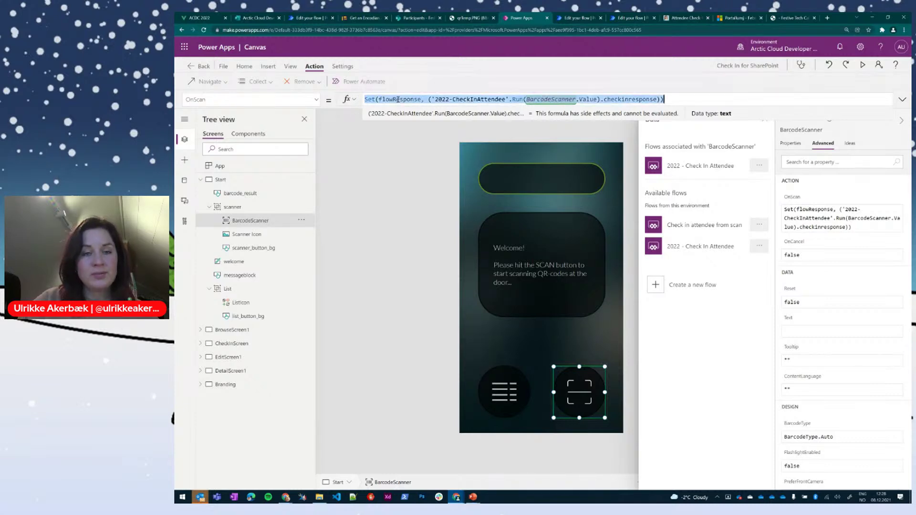
click(398, 99)
double_click(398, 99)
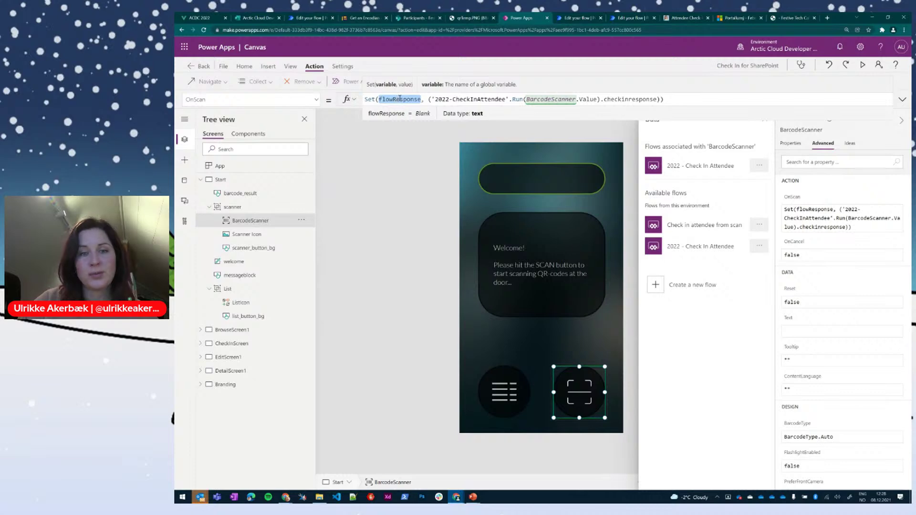
click(535, 179)
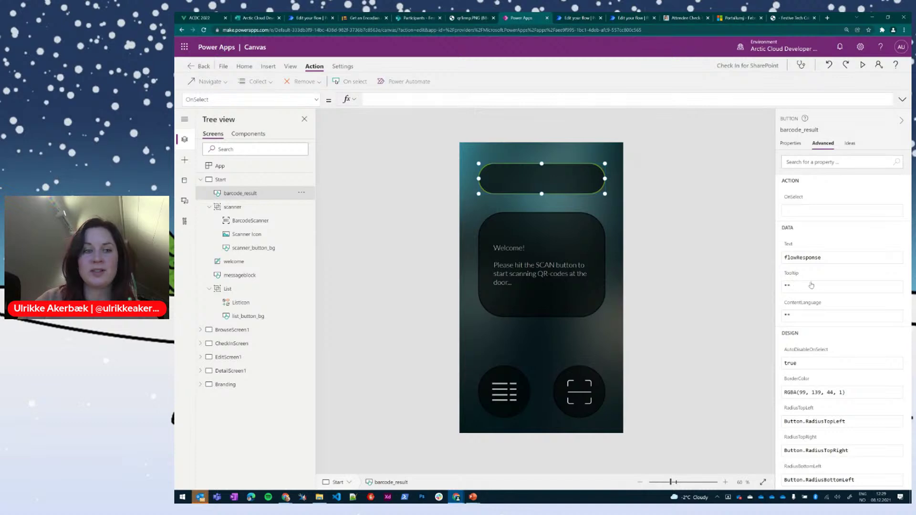
scroll(816, 265, down, 6)
scroll(816, 265, down, 7)
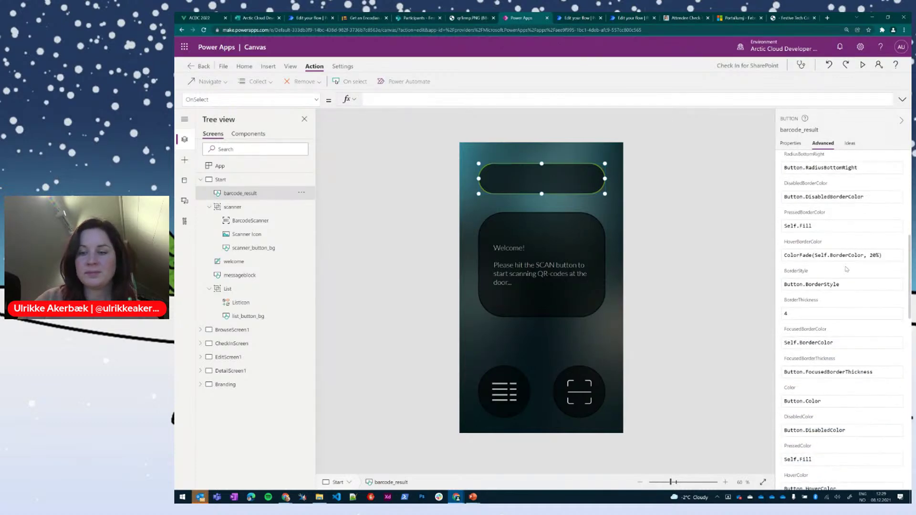
scroll(870, 276, down, 8)
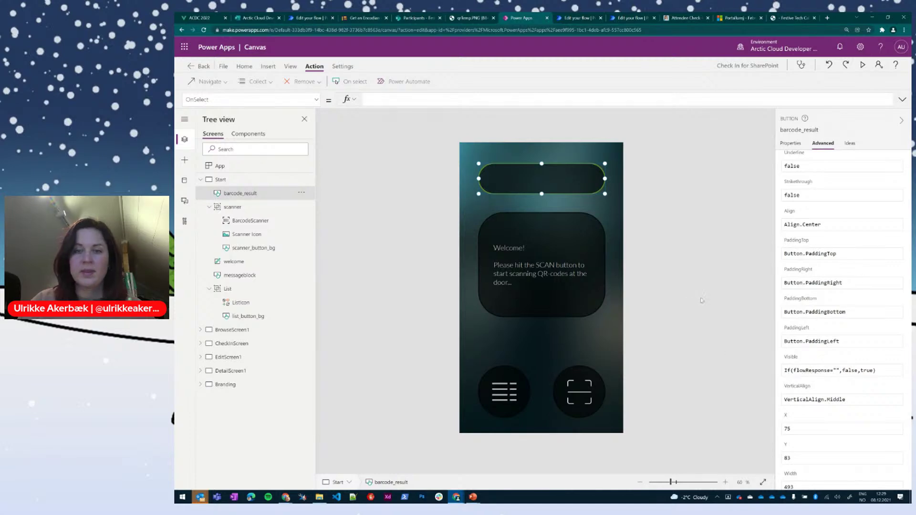
click(654, 240)
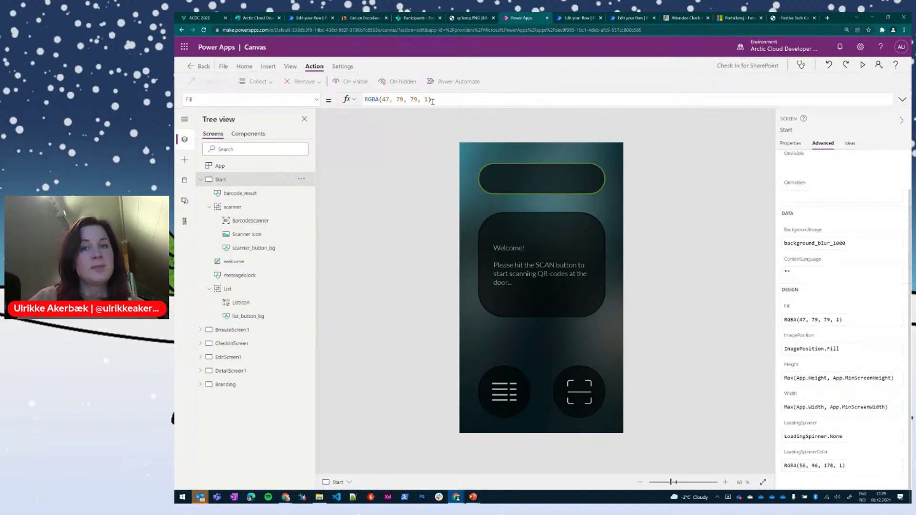
Step: Leave the 2022 - Check In Attendee flow editor without saving and open its details page
click(578, 19)
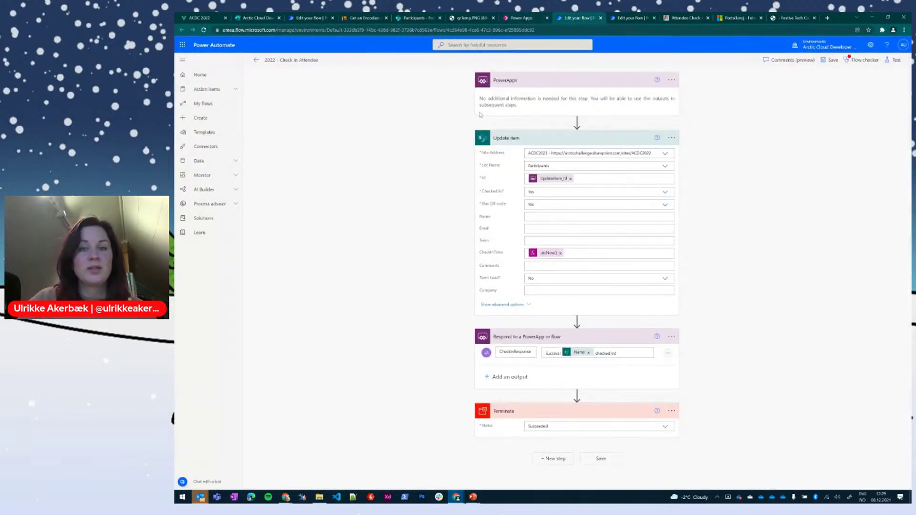
click(257, 60)
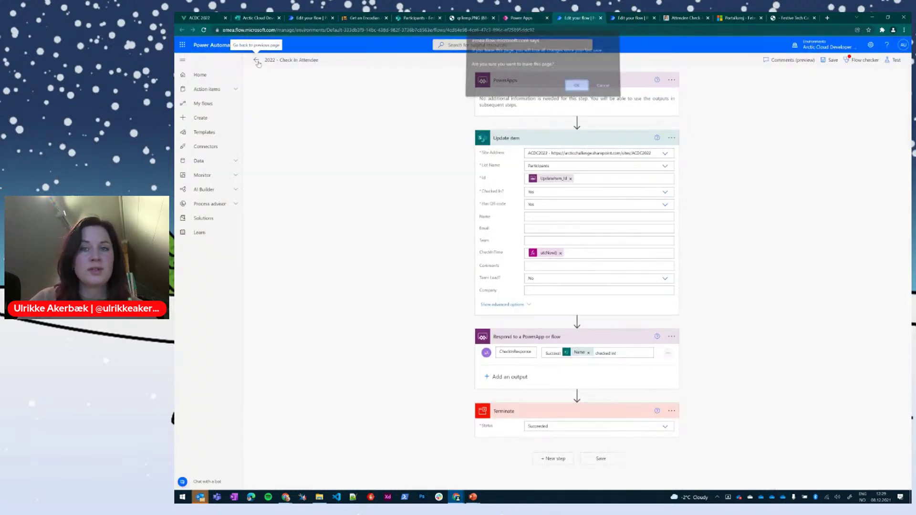
click(577, 85)
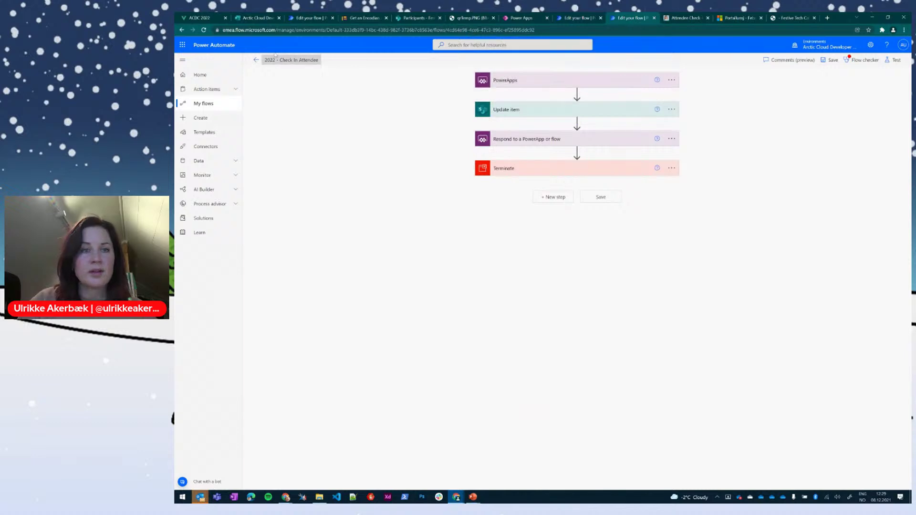
click(256, 60)
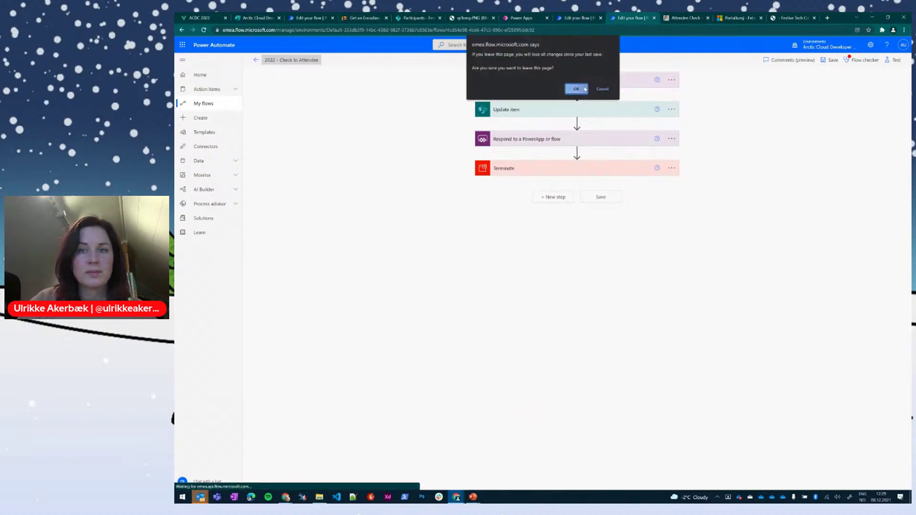
click(576, 89)
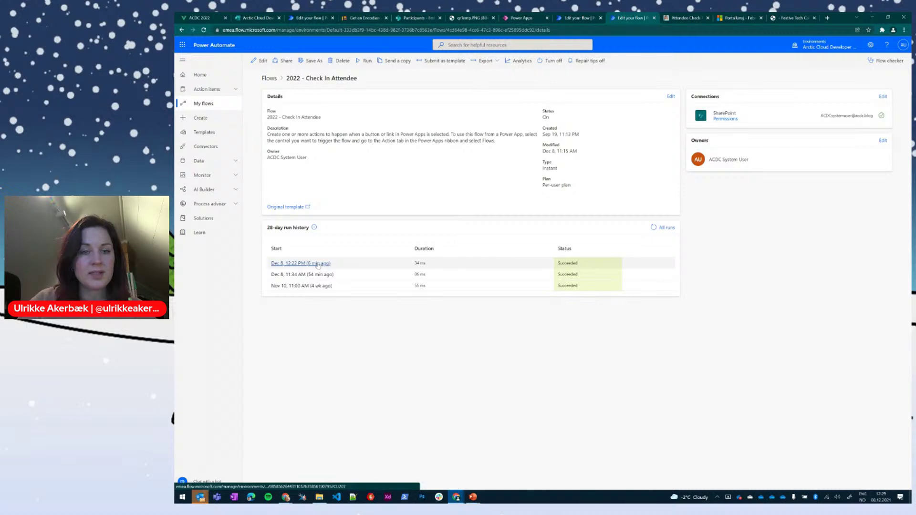
Step: Open the latest check-in run and inspect the PowerApps trigger and Update item Id value 23
click(318, 264)
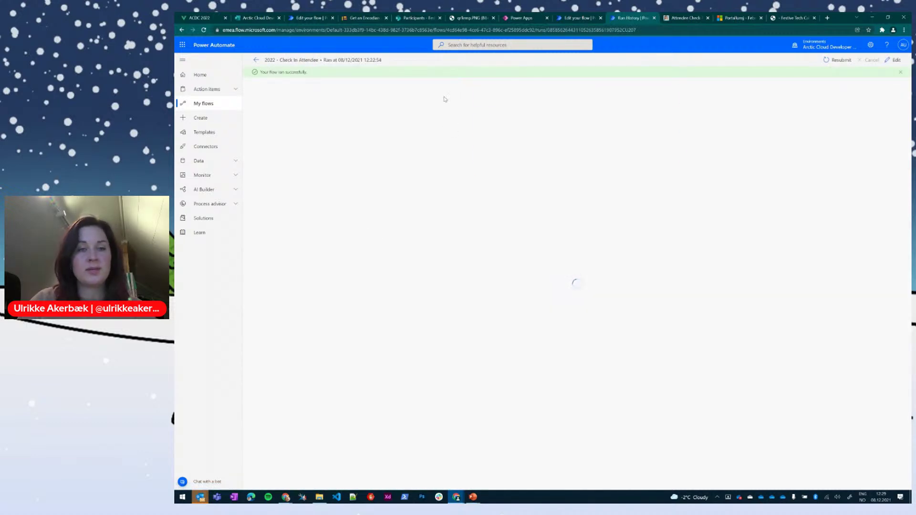
click(566, 99)
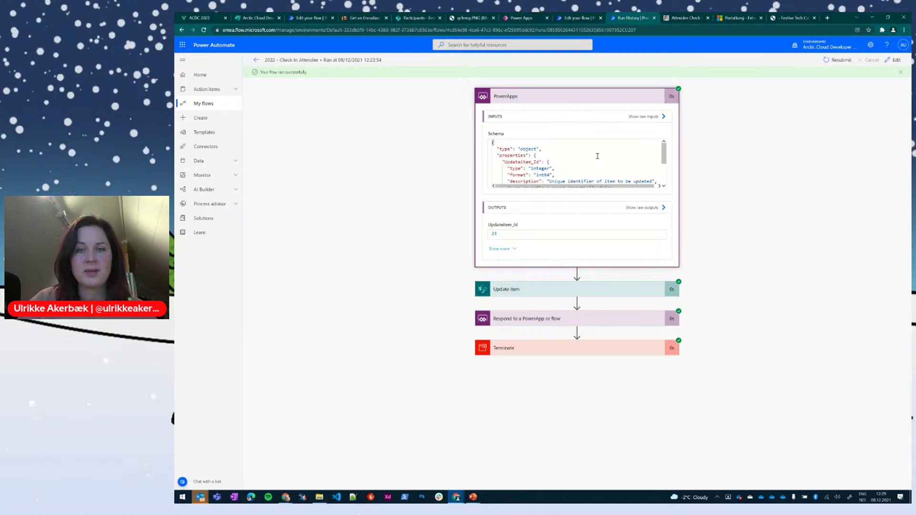
drag(662, 153, 661, 174)
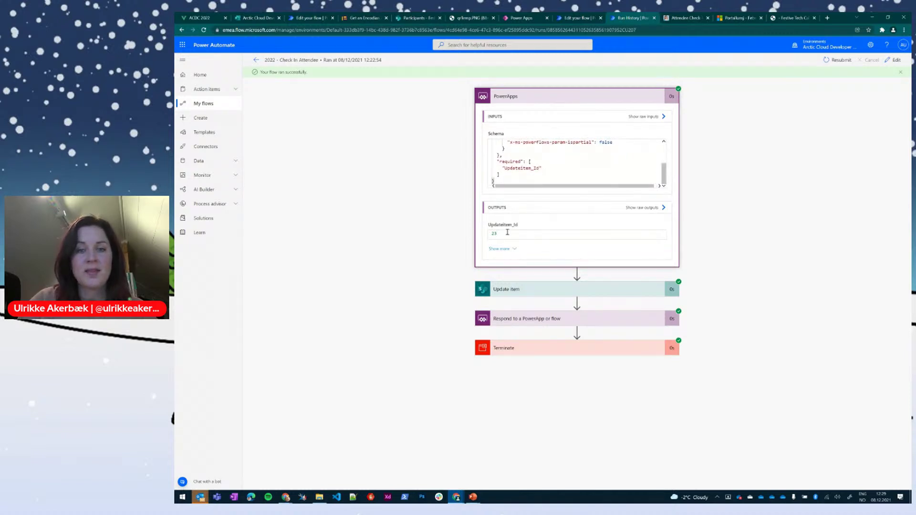
double_click(492, 233)
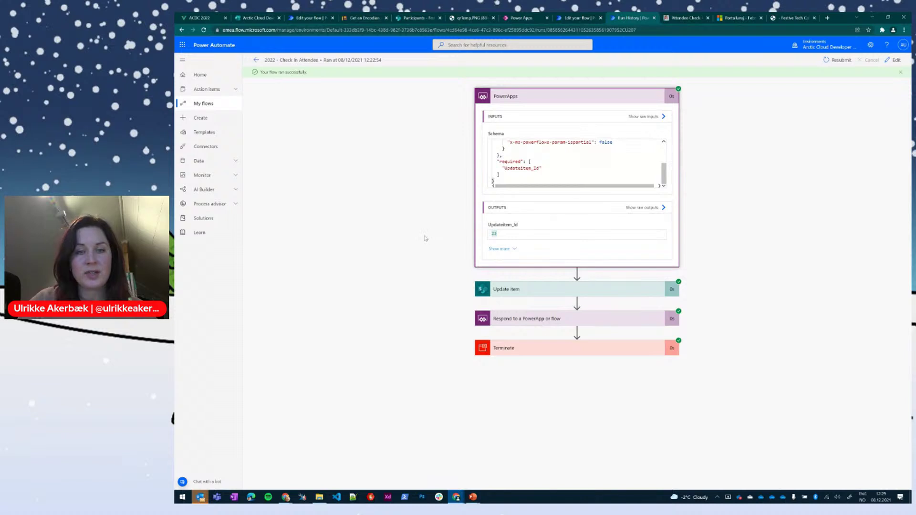
click(515, 289)
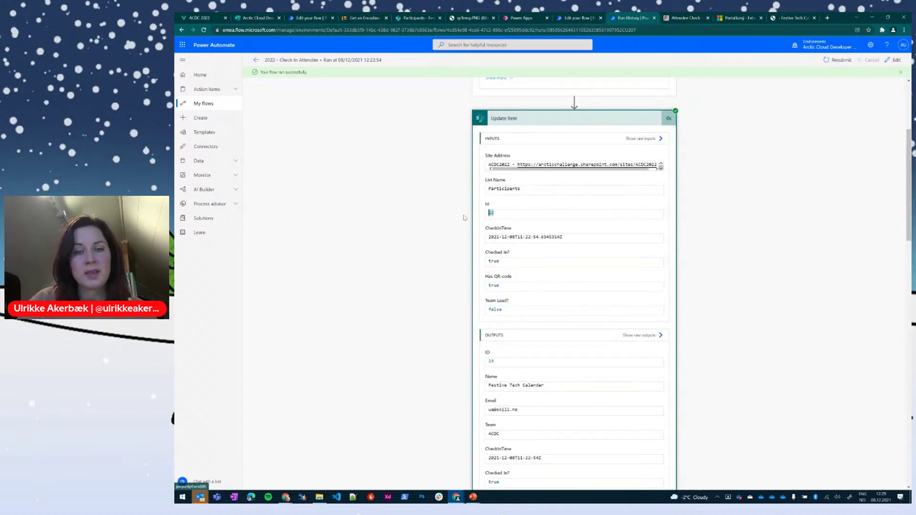
drag(501, 212, 465, 216)
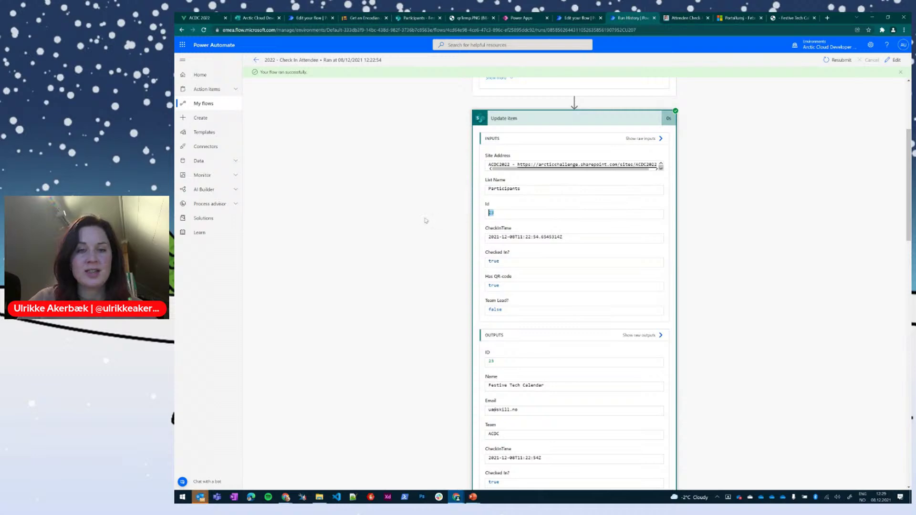
click(459, 207)
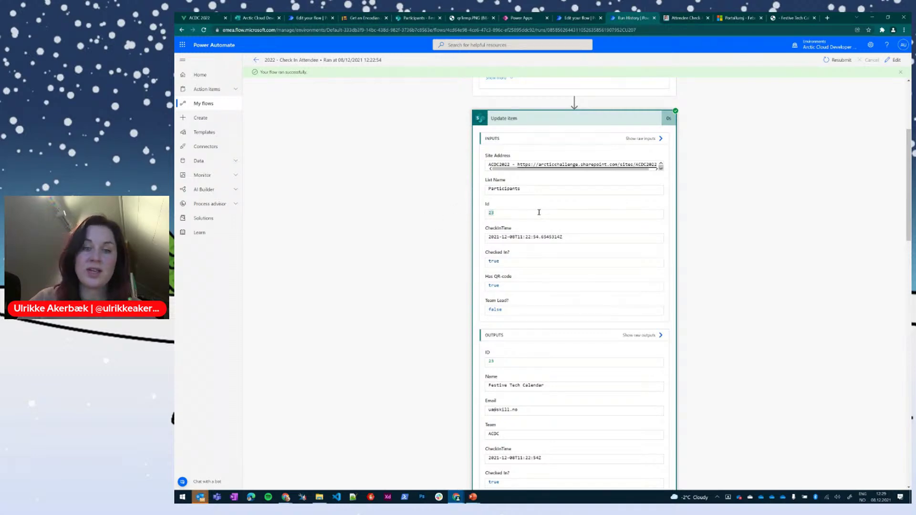
Step: Review the success message in the Respond to a PowerApp or flow step, then the Terminate step
scroll(541, 213, down, 4)
scroll(541, 329, down, 12)
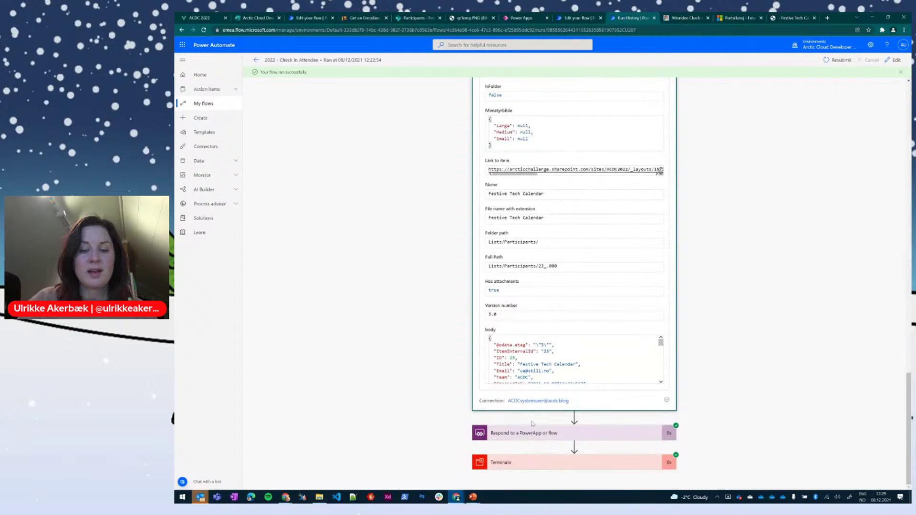
click(525, 432)
scroll(534, 394, down, 4)
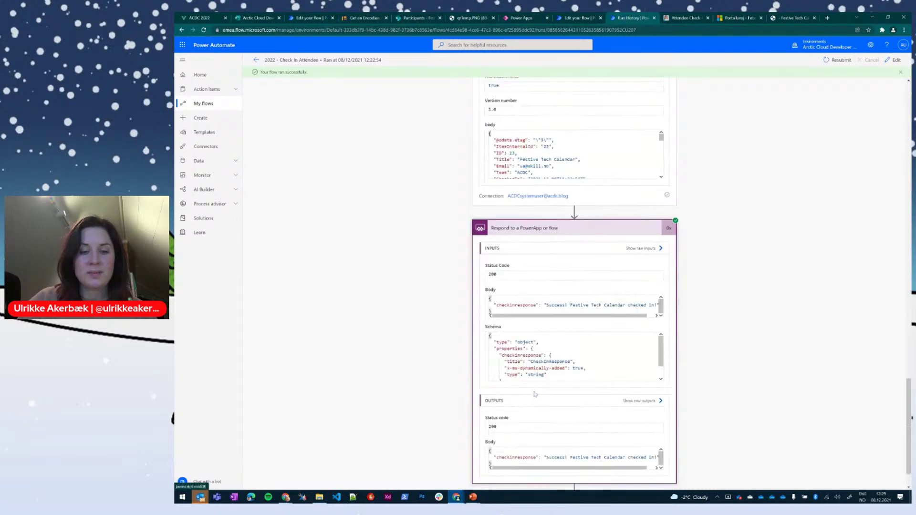
scroll(534, 394, down, 1)
drag(545, 262, 659, 262)
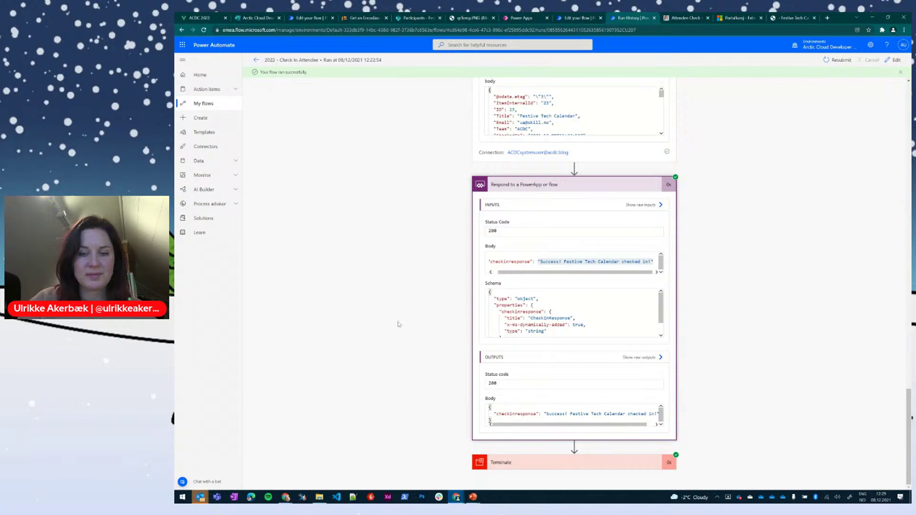
click(524, 462)
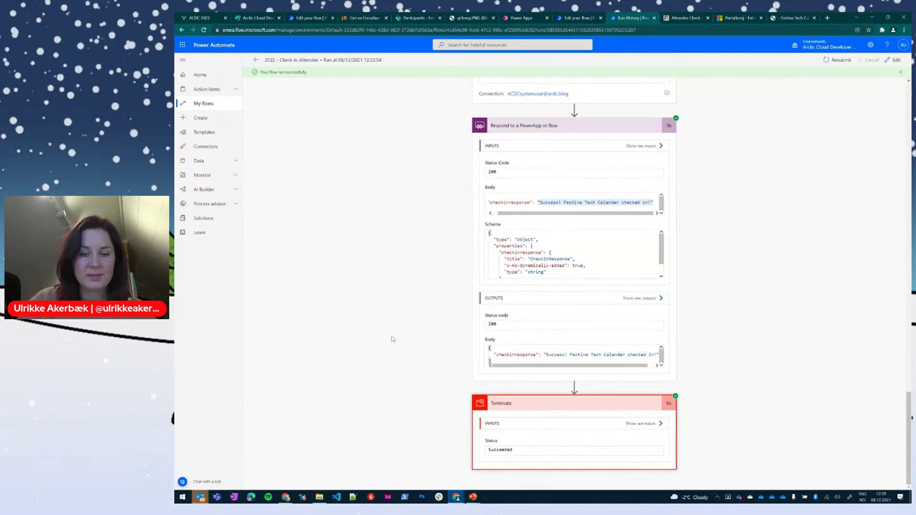
Step: Return to the flow editor, switch to the PowerPoint slide show, and advance two slides
click(579, 19)
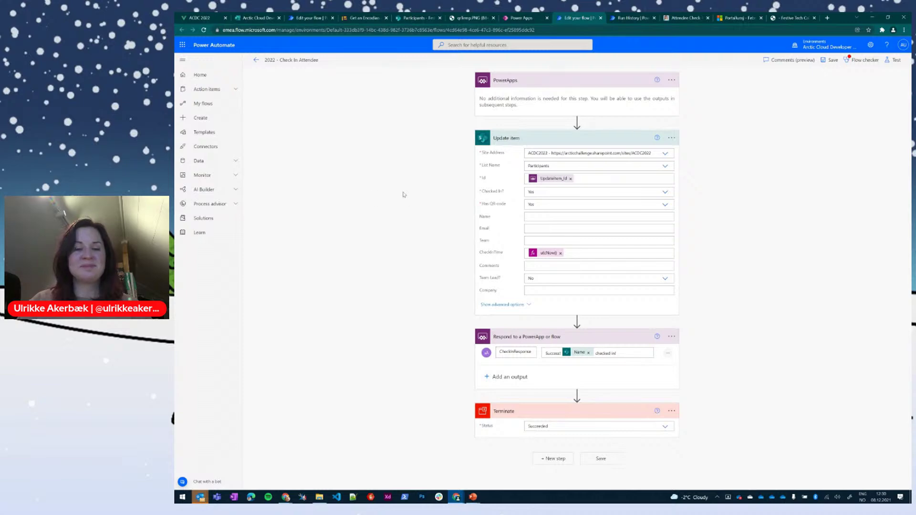
key(alt+Tab)
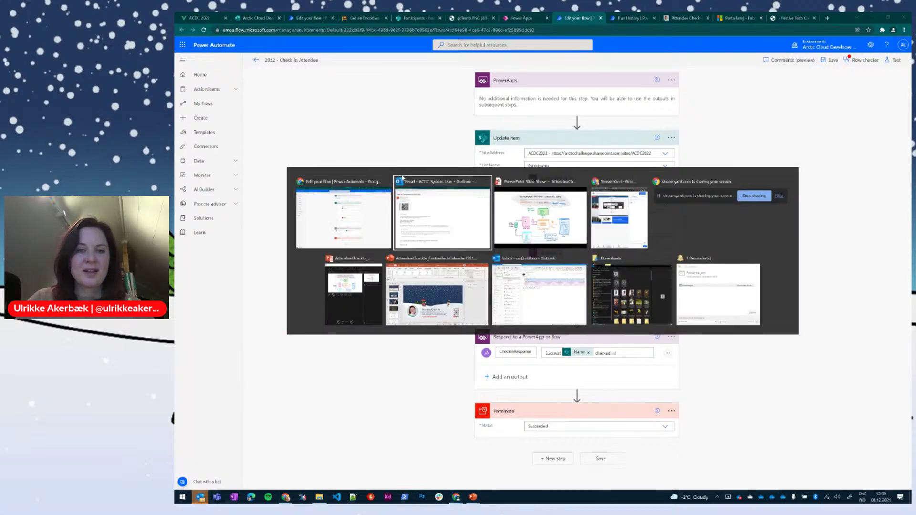
key(alt+Tab)
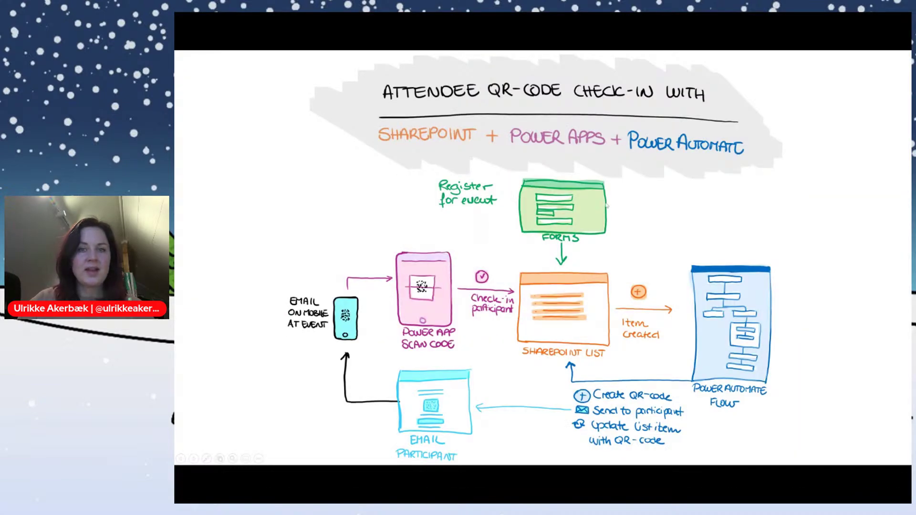
key(Right)
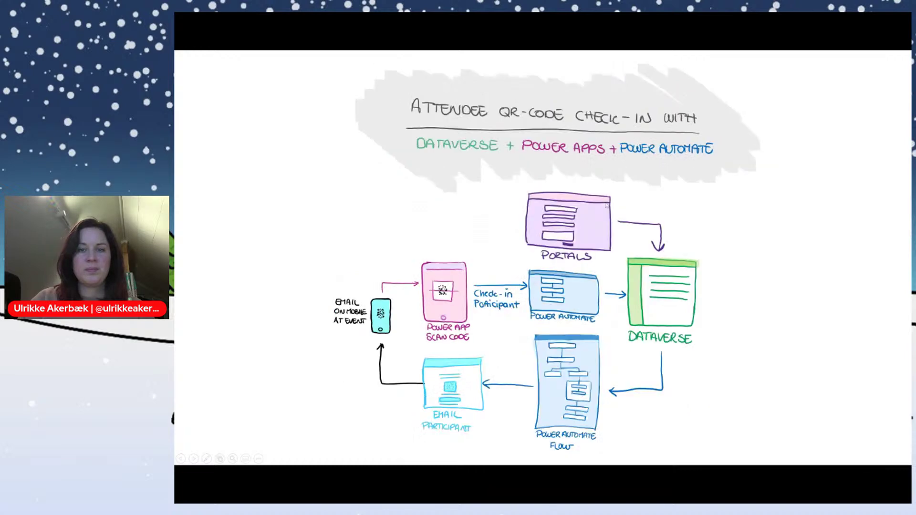
key(Right)
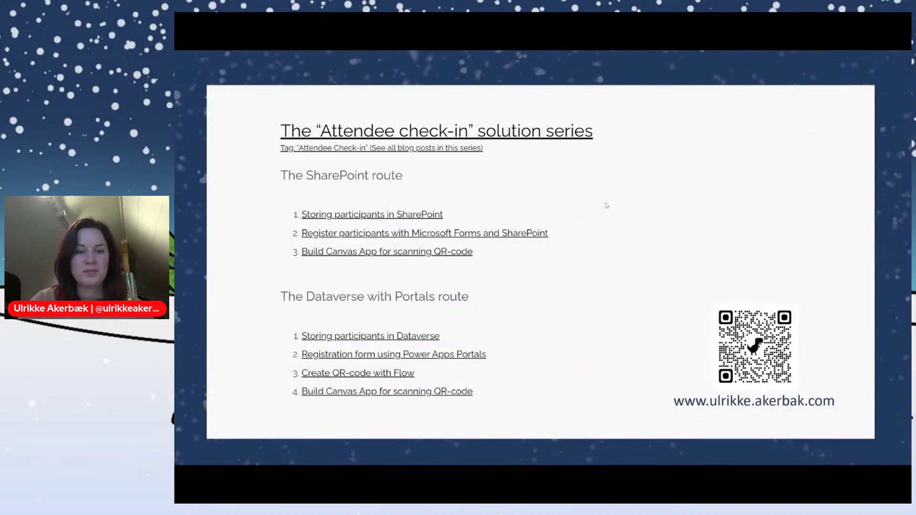